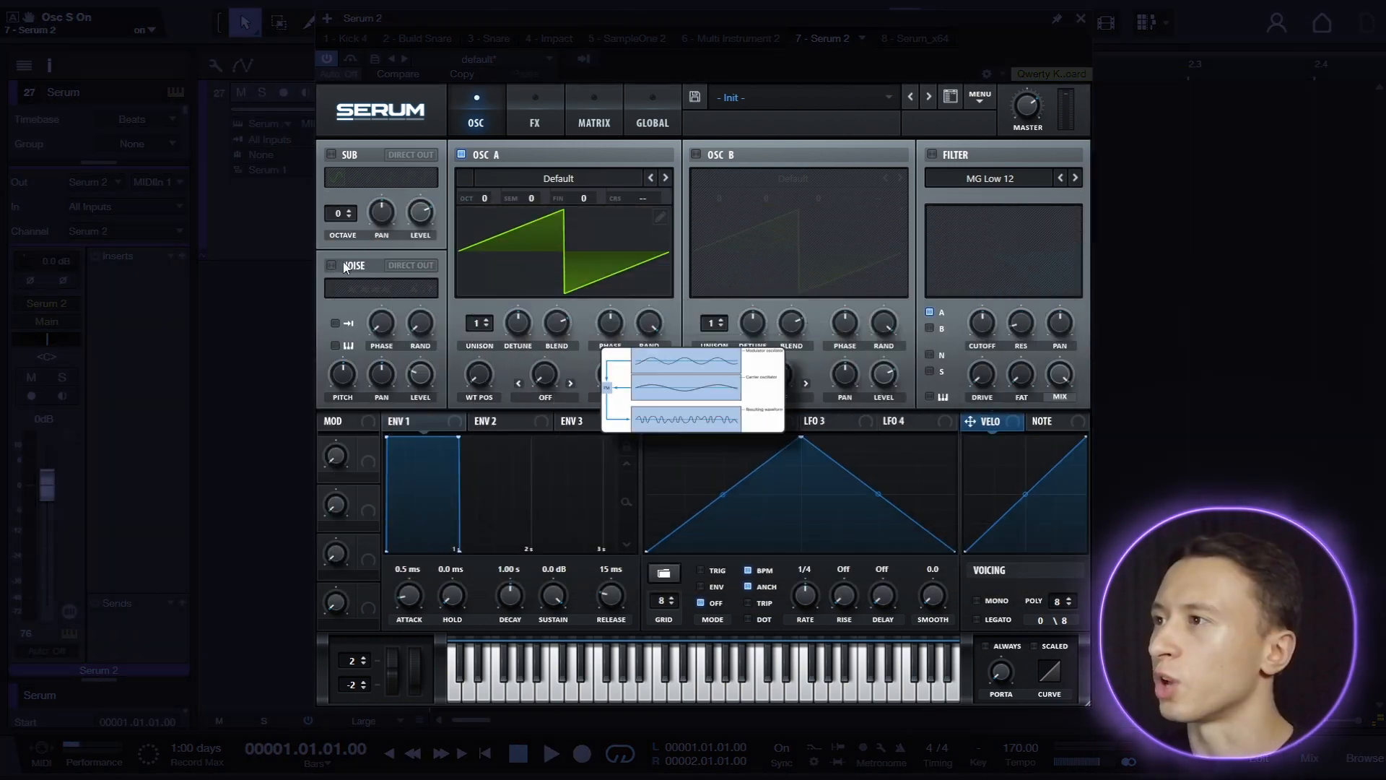
Turn on the sub oscillator at octave -2 and load Basic Shapes at octave -2 into oscillators A and B.
click(331, 155)
drag(343, 213, 347, 231)
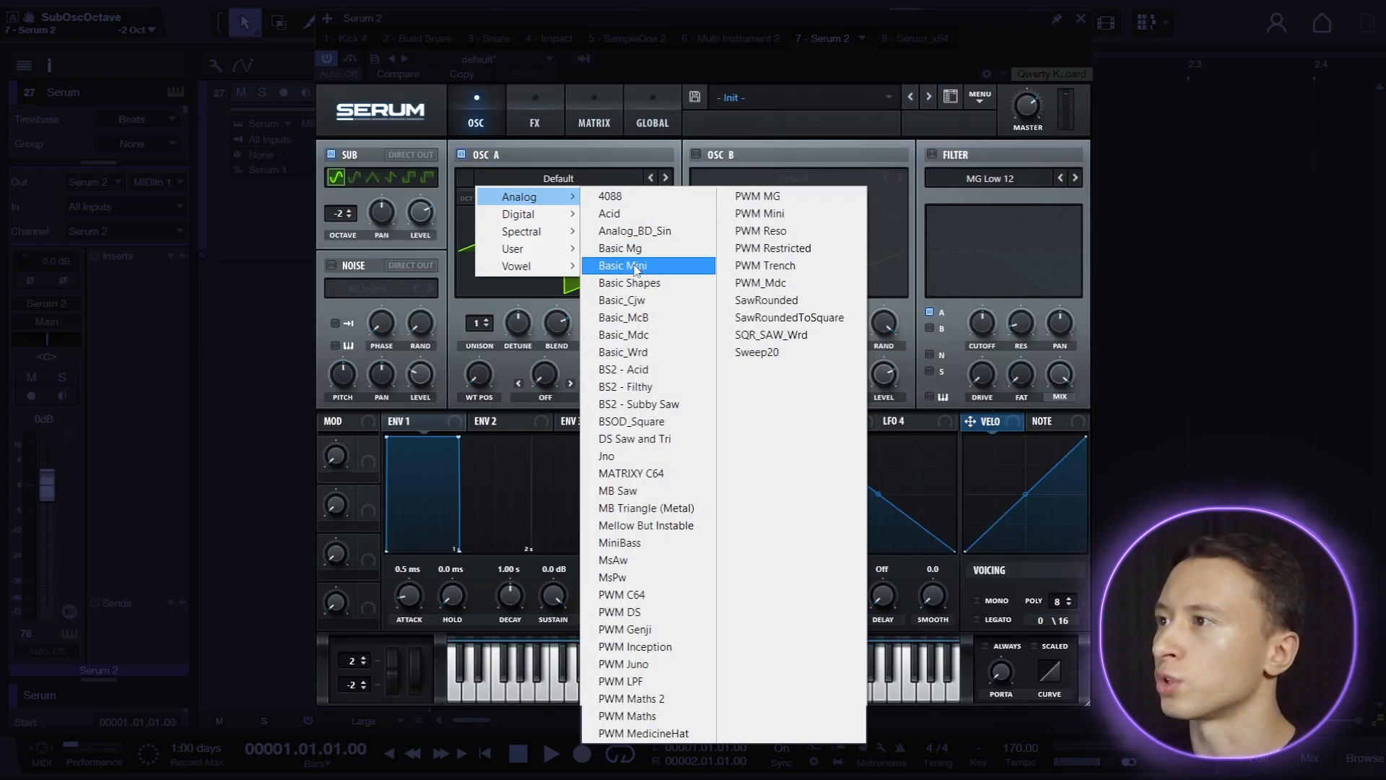
click(555, 266)
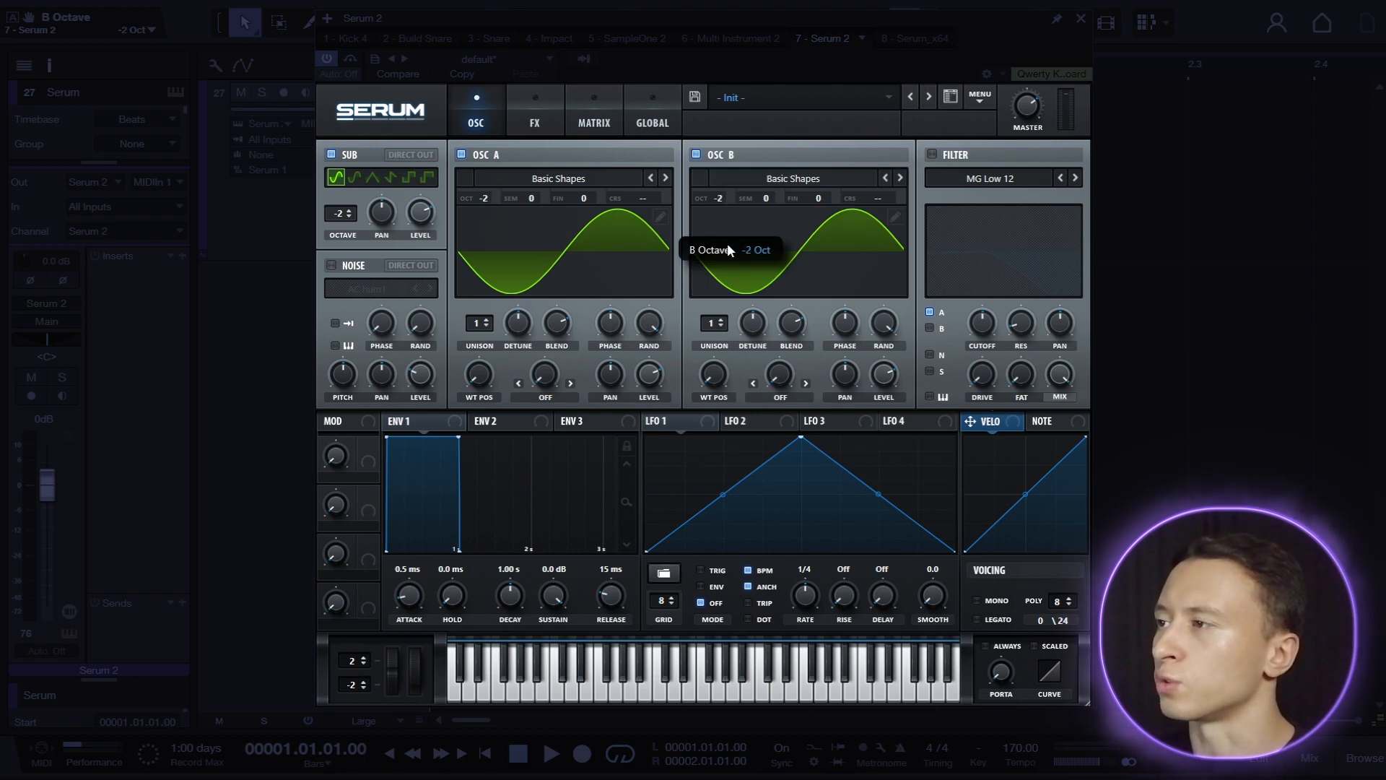
Set oscillator A's warp mode to FM (From B) and oscillator B's warp mode to FM Sub Osc.
click(548, 399)
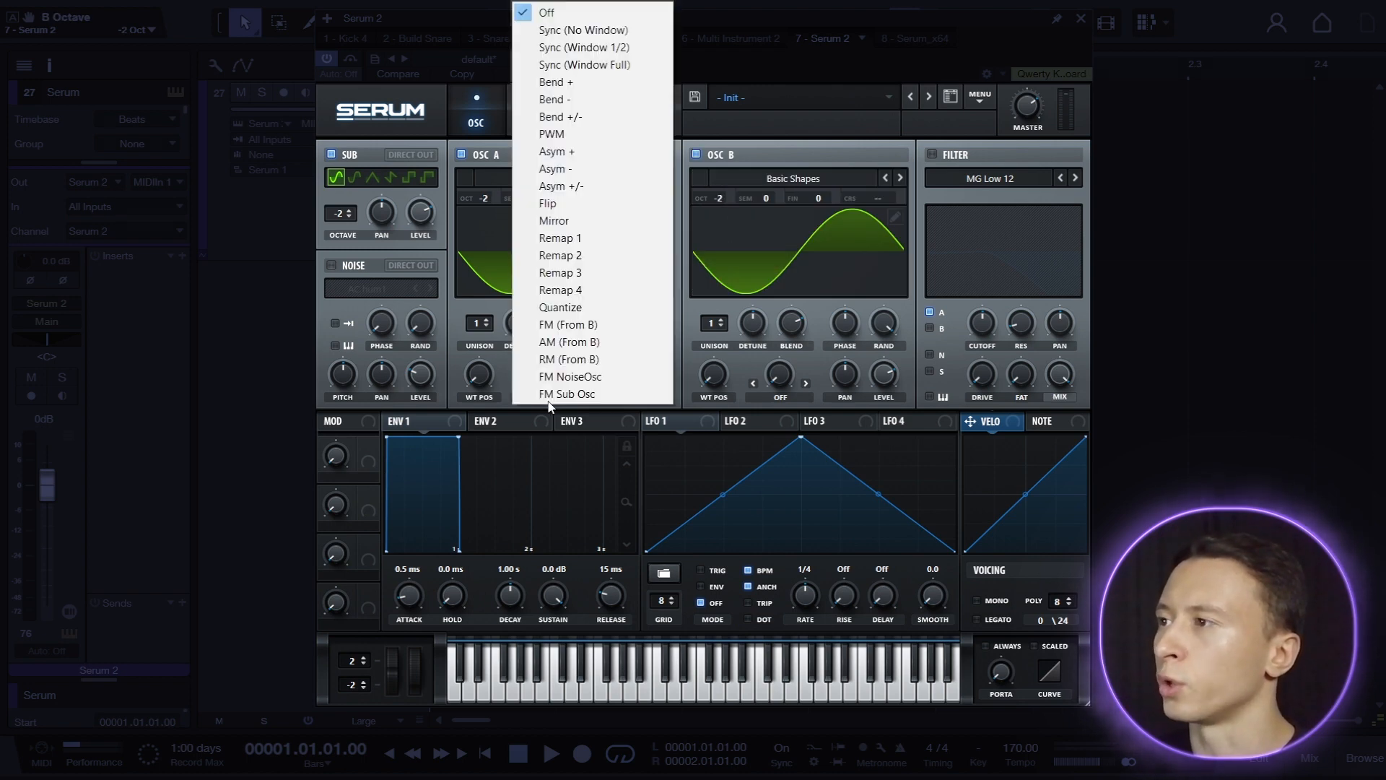
click(581, 327)
click(786, 397)
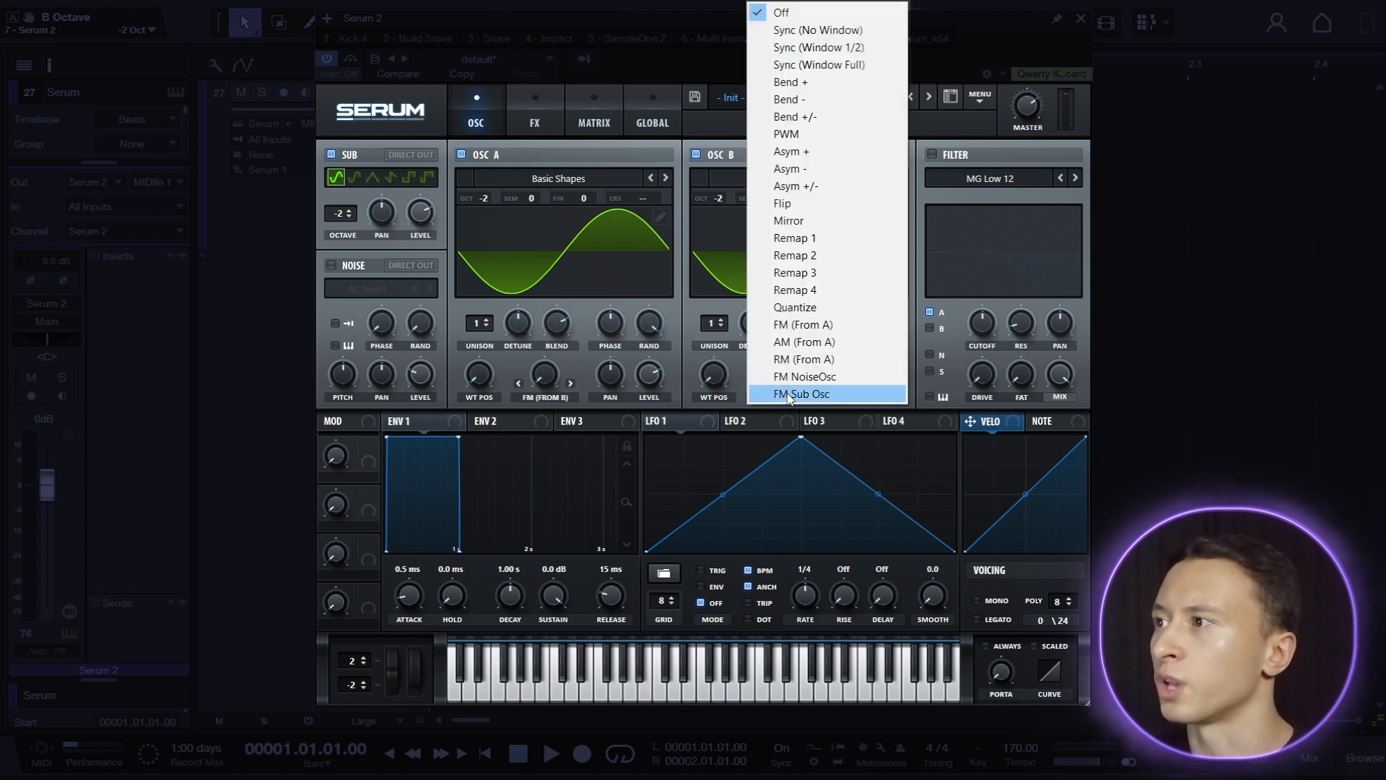
click(790, 394)
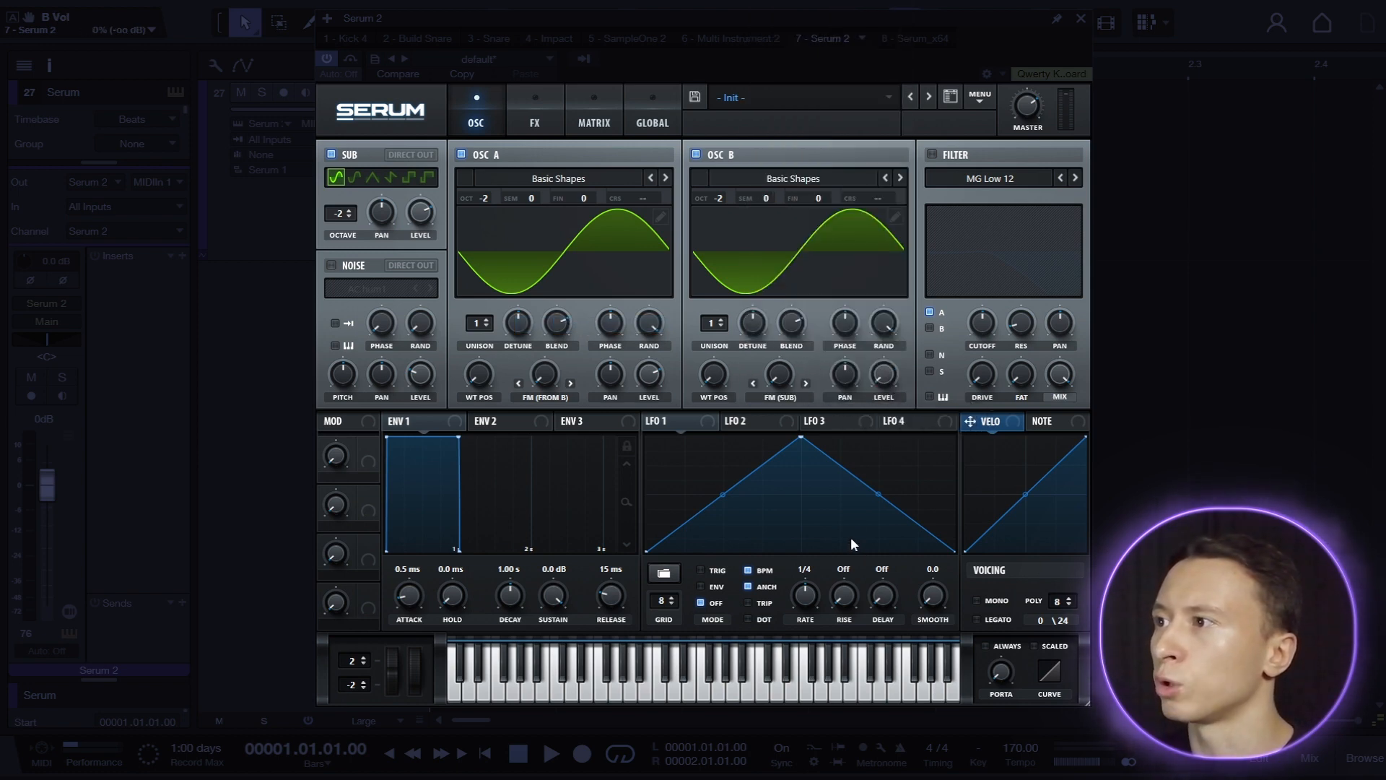
Raise the FM amount of oscillator A to about 50% and of oscillator B to 11% during playback.
key(space)
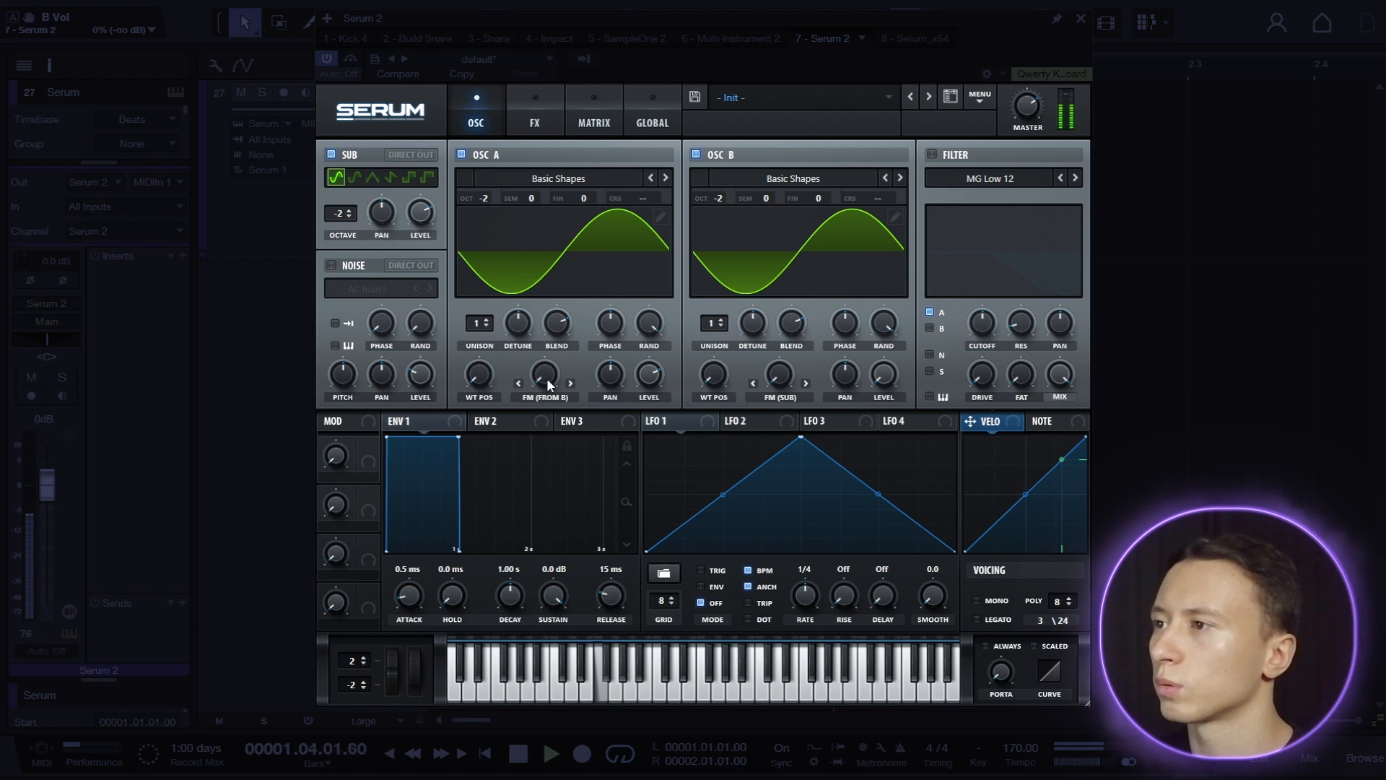
drag(548, 378, 569, 320)
drag(778, 373, 777, 353)
key(space)
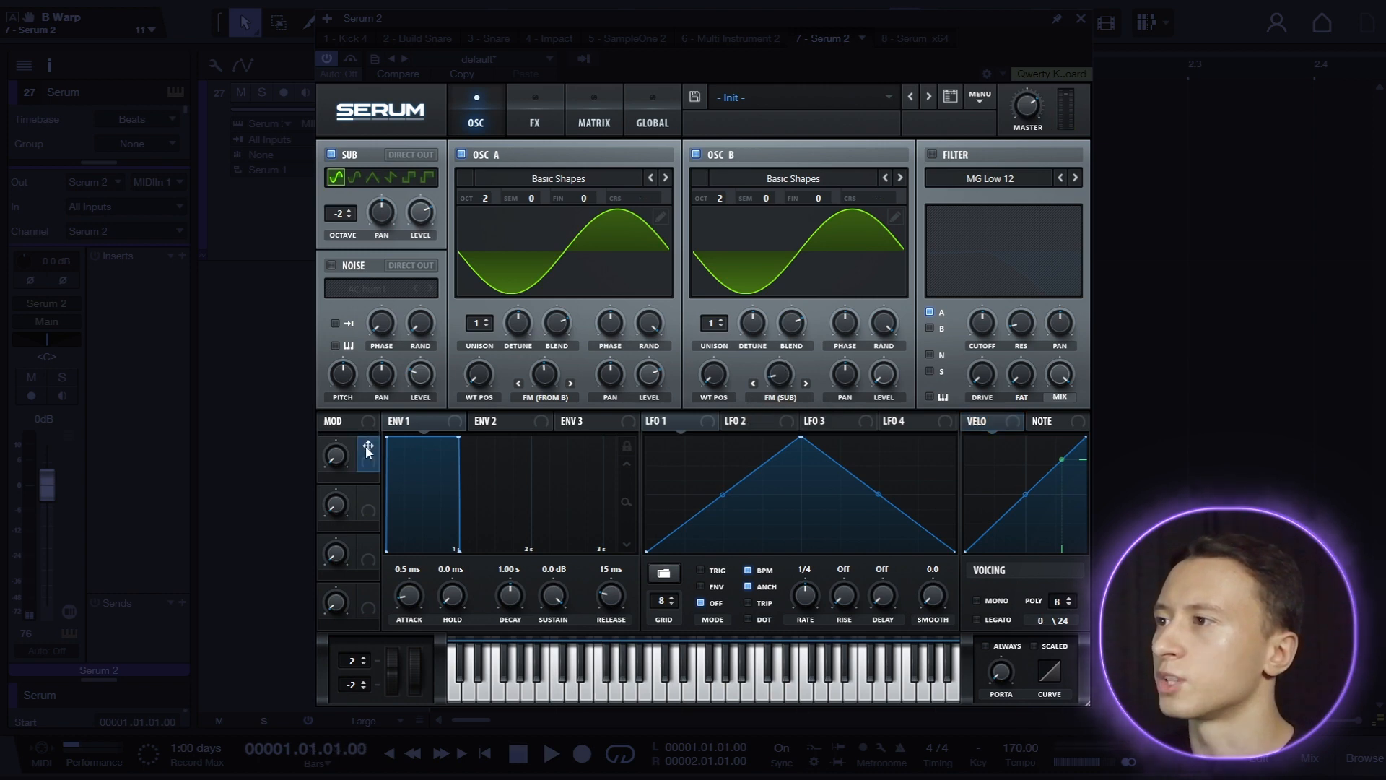
Assign Macro 1 to the fine tuning of oscillators A and B at -100 each, and audition the macro at about 65%.
drag(586, 203, 587, 201)
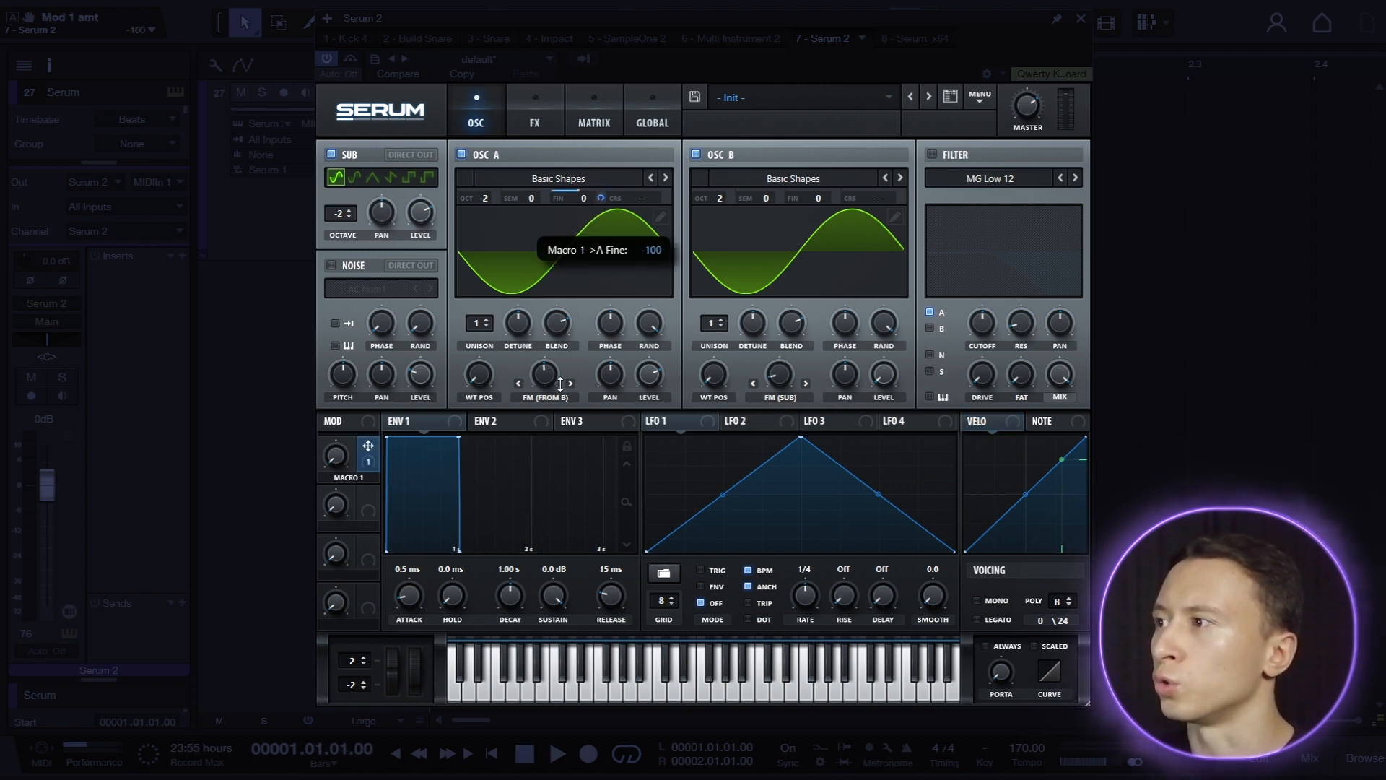
drag(811, 197, 821, 193)
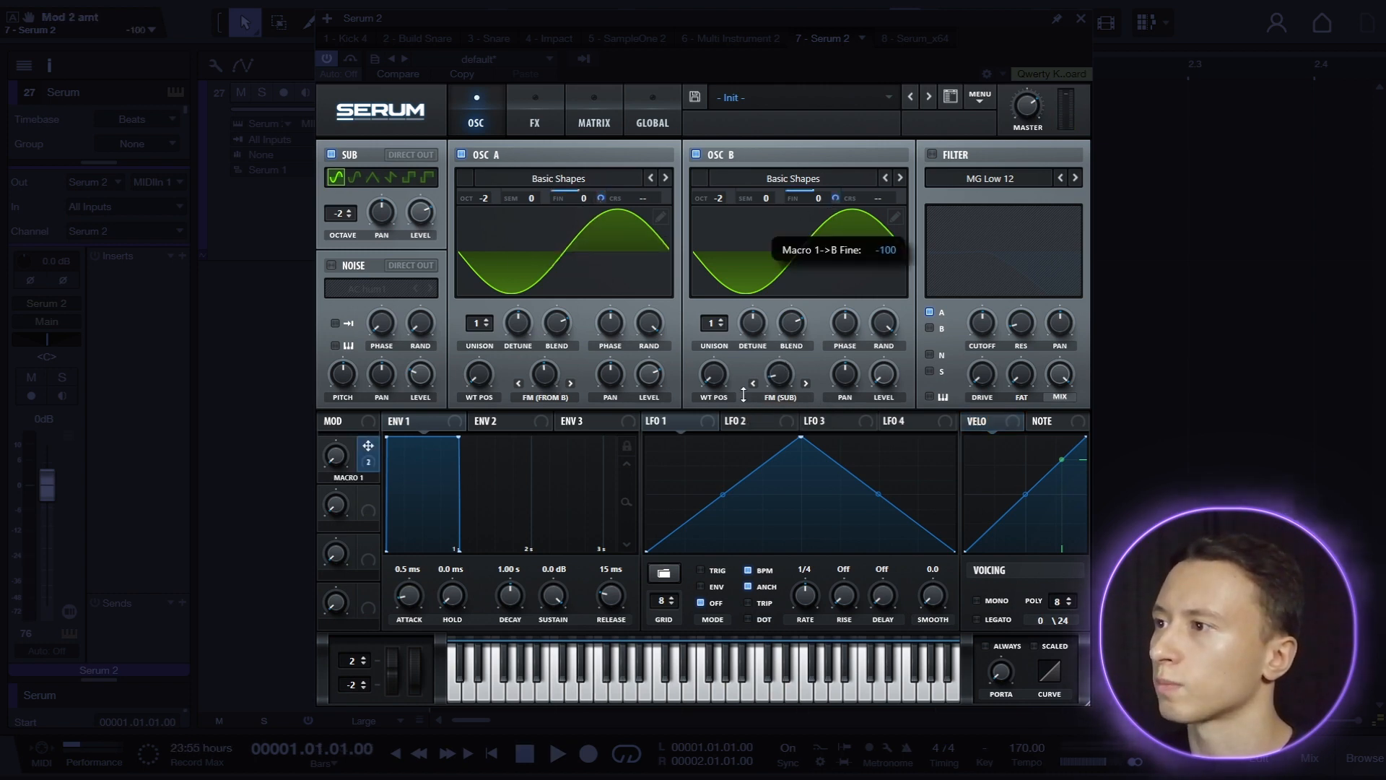
key(space)
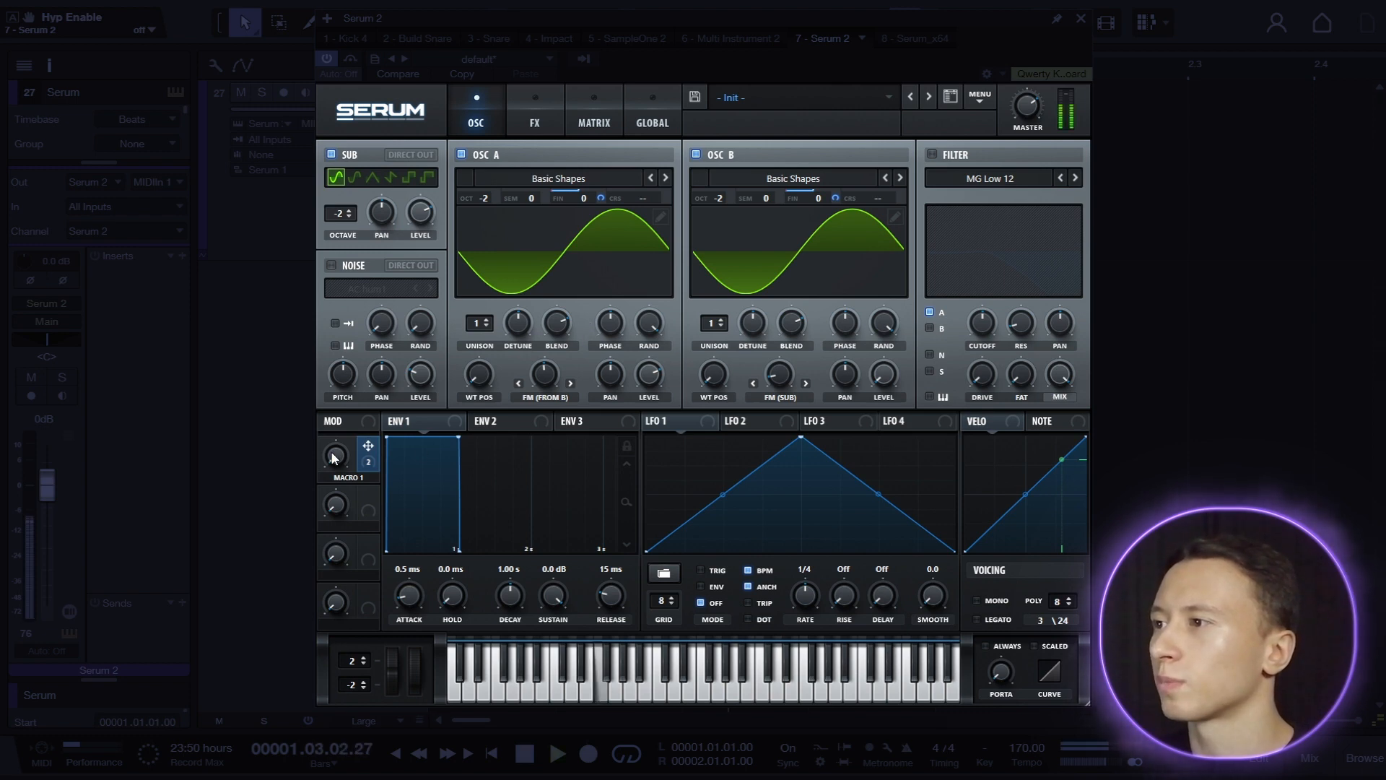
drag(334, 457, 343, 451)
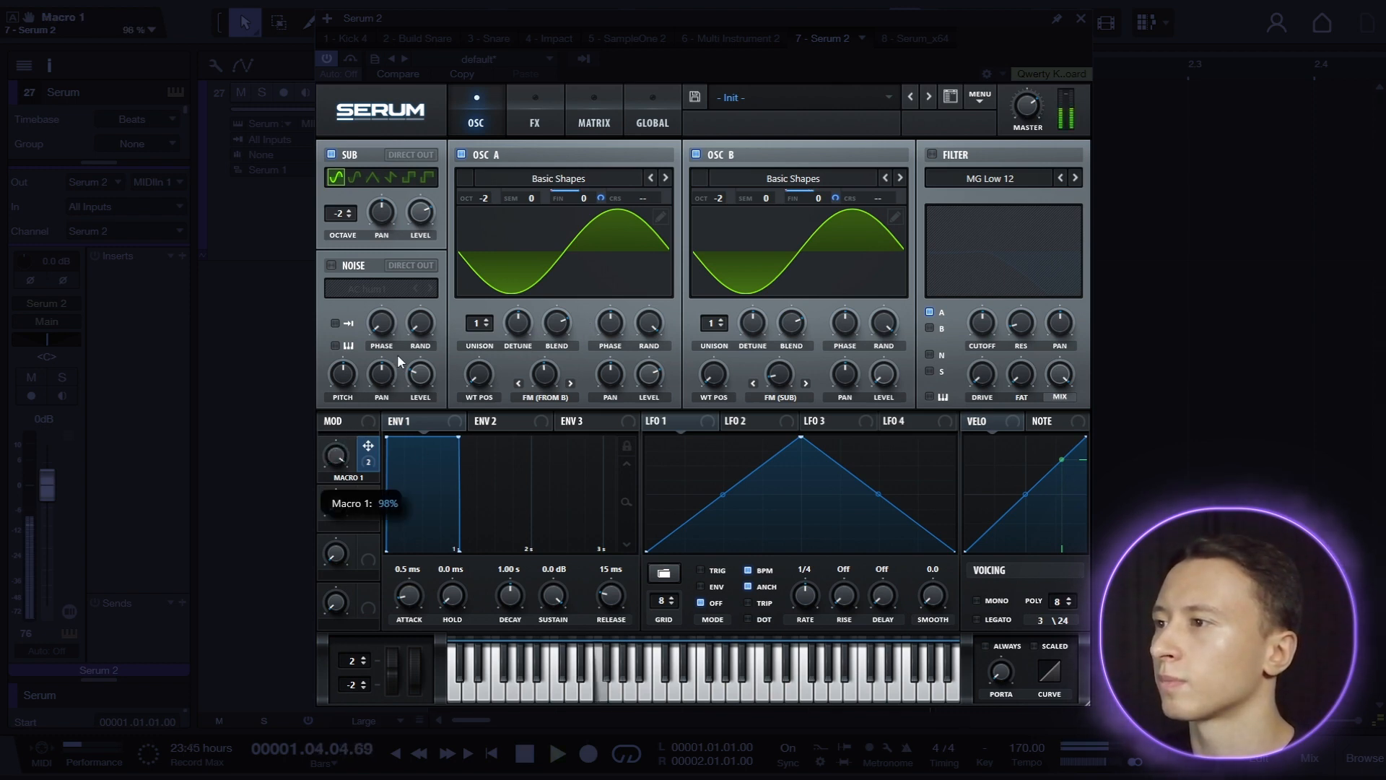
key(space)
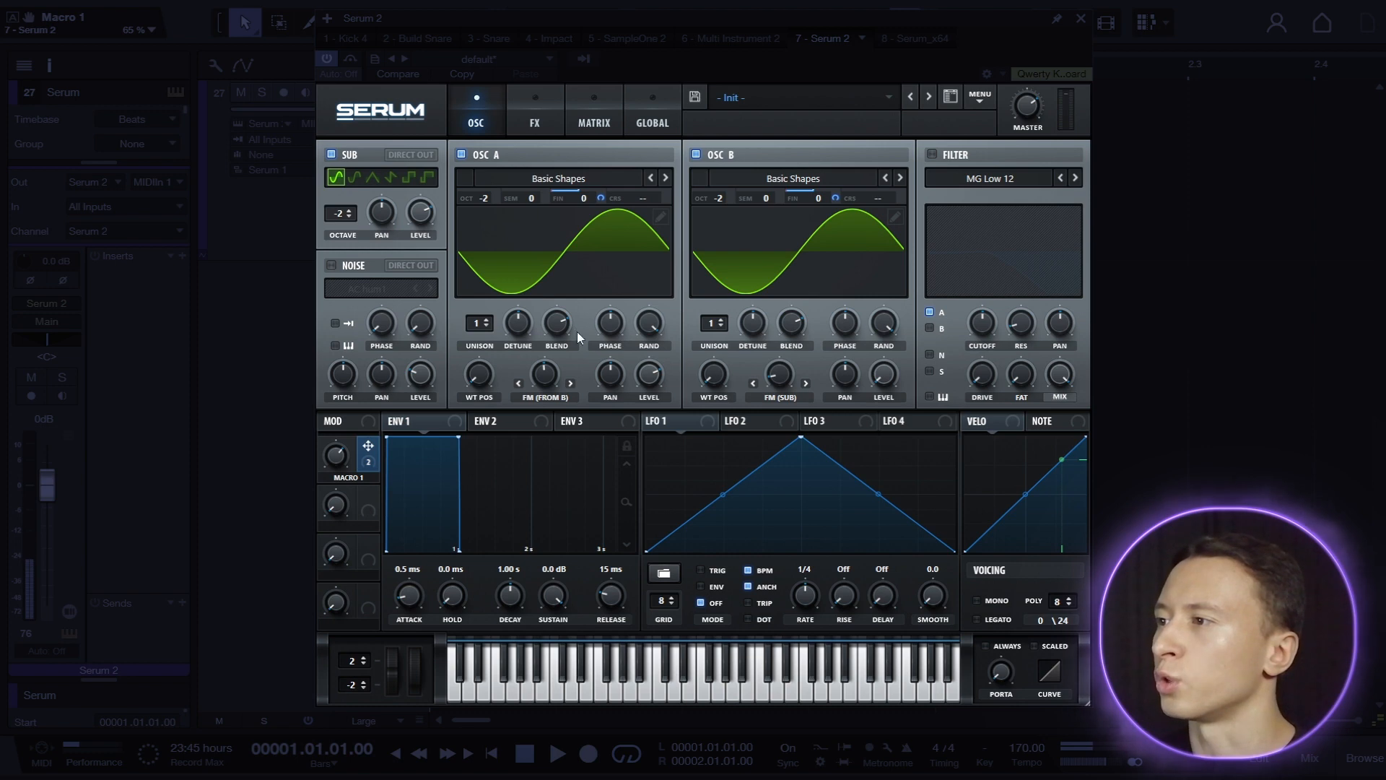
Set oscillator B's fine tuning to 56 during playback.
key(space)
drag(822, 198, 853, 173)
key(space)
Enable the filter with type MG Low 24 and route oscillator B and the sub oscillator through it.
click(938, 154)
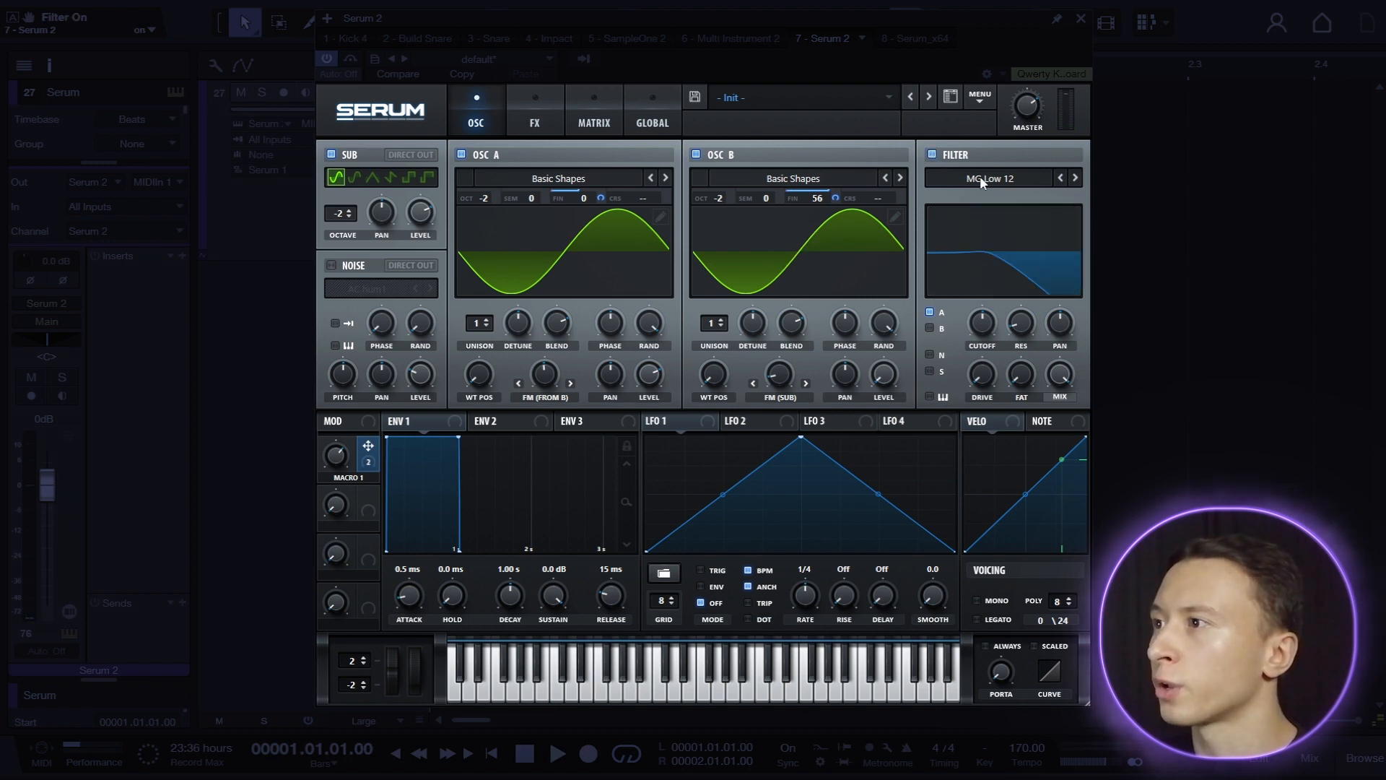
click(980, 179)
mouse_move(975, 196)
click(1069, 248)
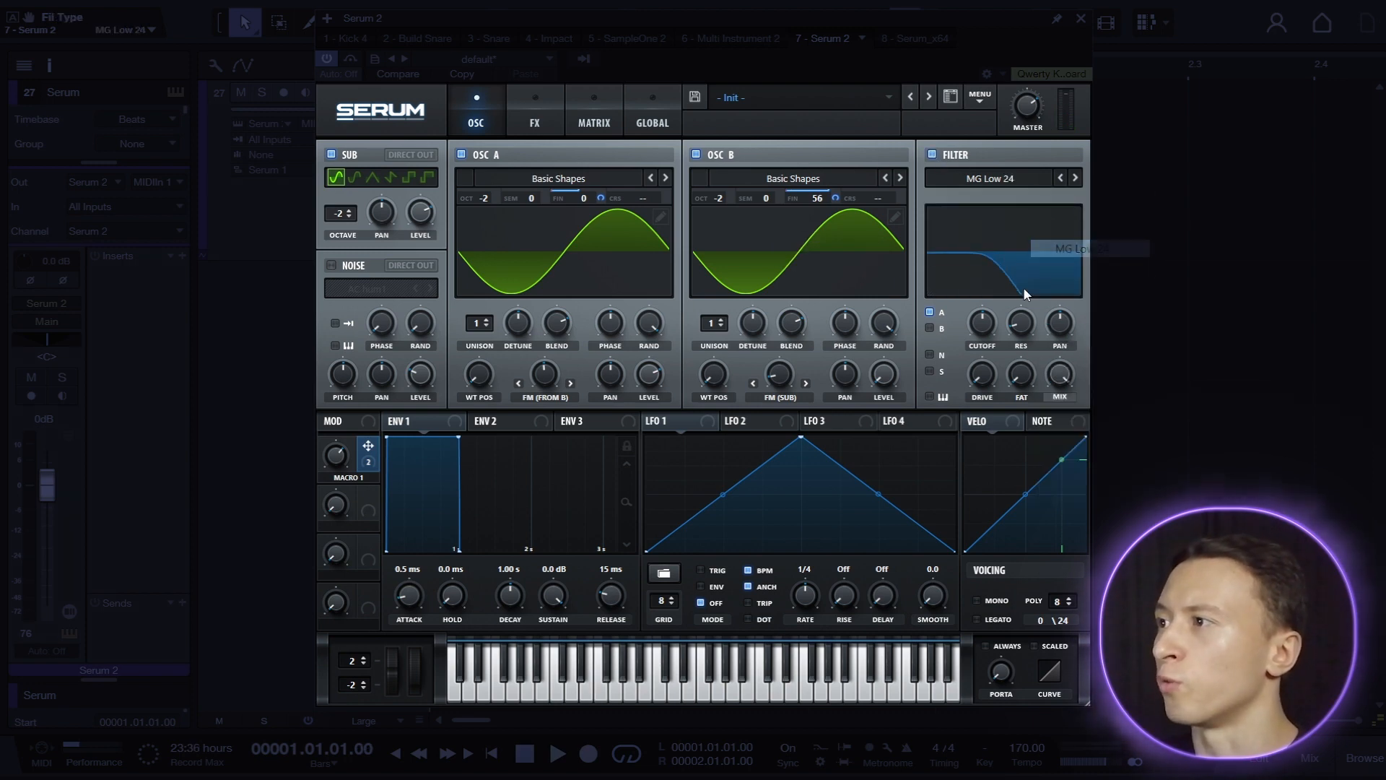
click(930, 328)
click(931, 370)
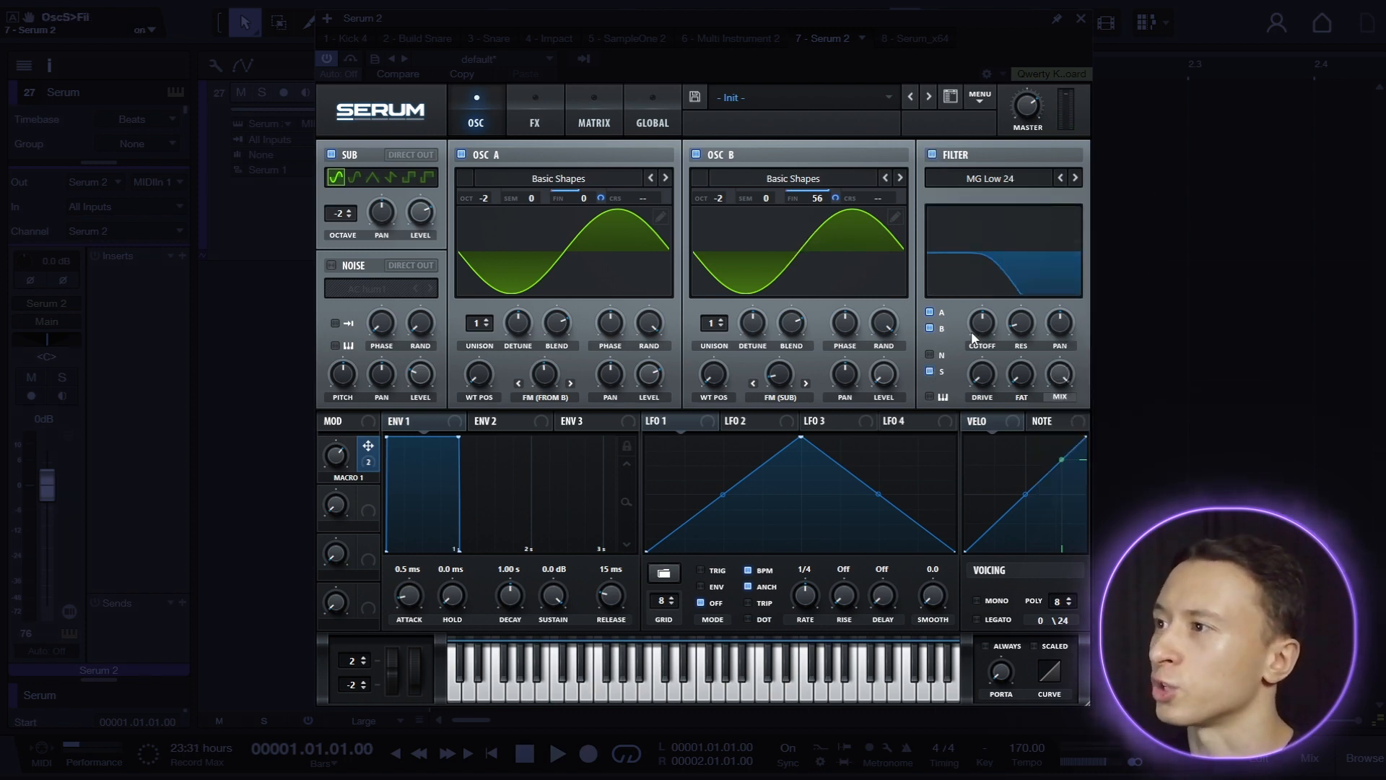
Raise the filter's cutoff, drive and fat while listening, and lower the master volume to 60%.
key(space)
drag(982, 327, 982, 312)
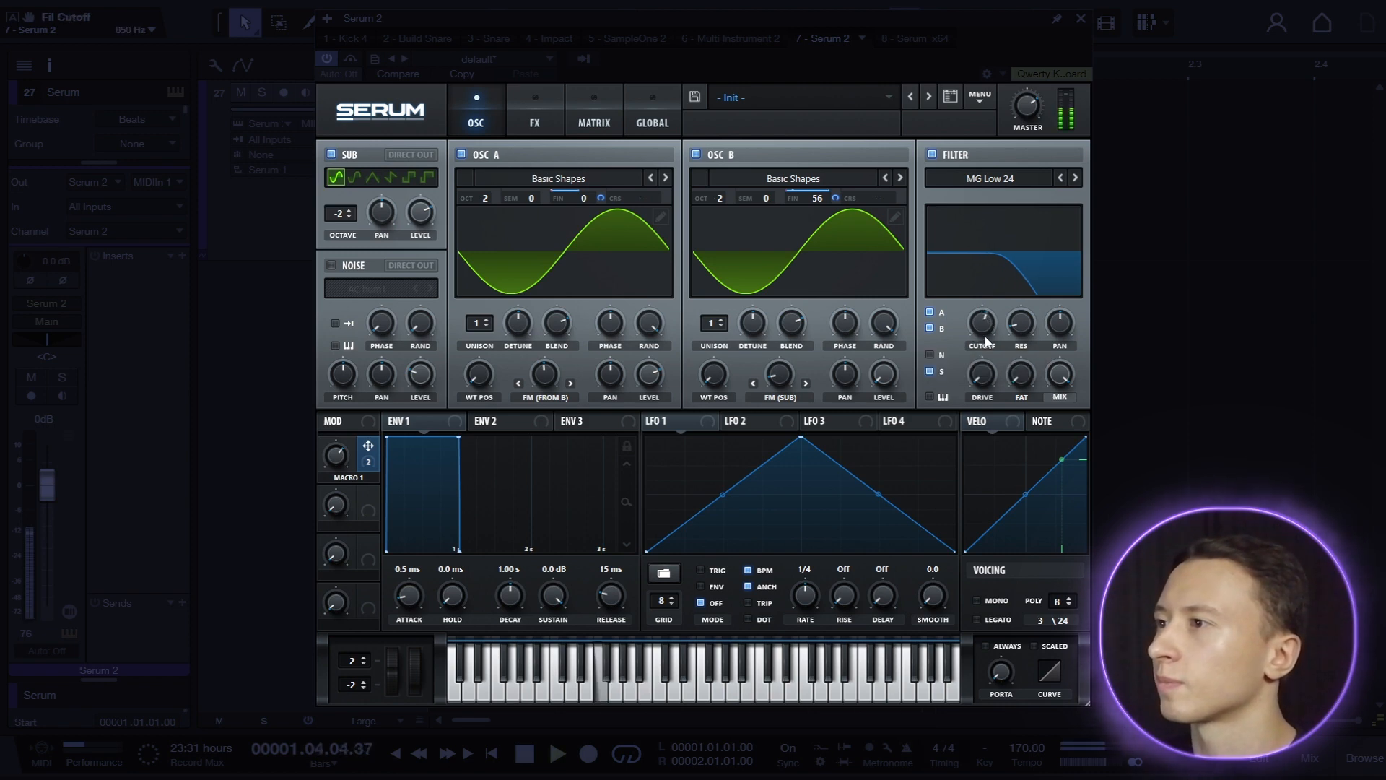
drag(988, 371, 1034, 292)
drag(1026, 370, 1113, 234)
drag(1027, 116, 1025, 128)
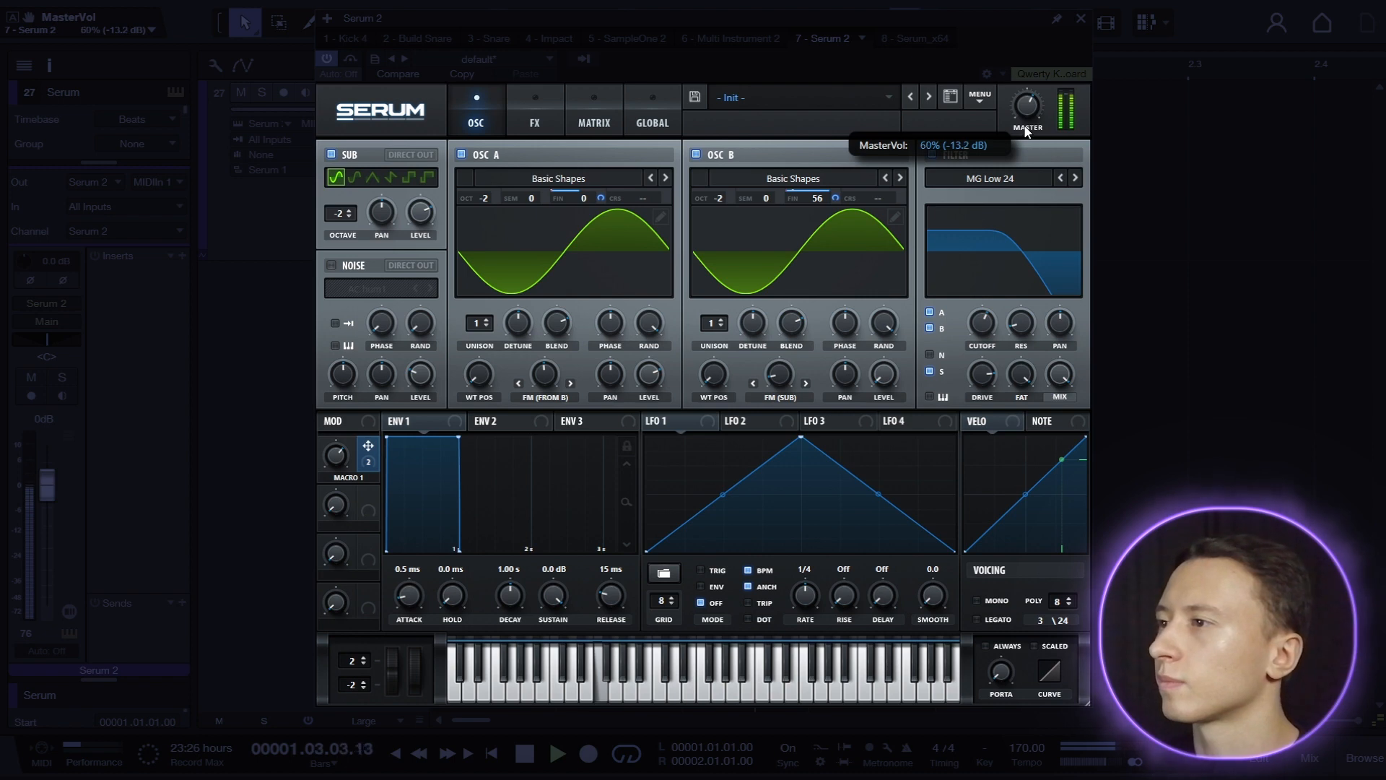
drag(984, 323, 990, 326)
Add Tube distortion with raised drive and a multiband compressor to the effects, and lower the master volume to 55%.
click(535, 116)
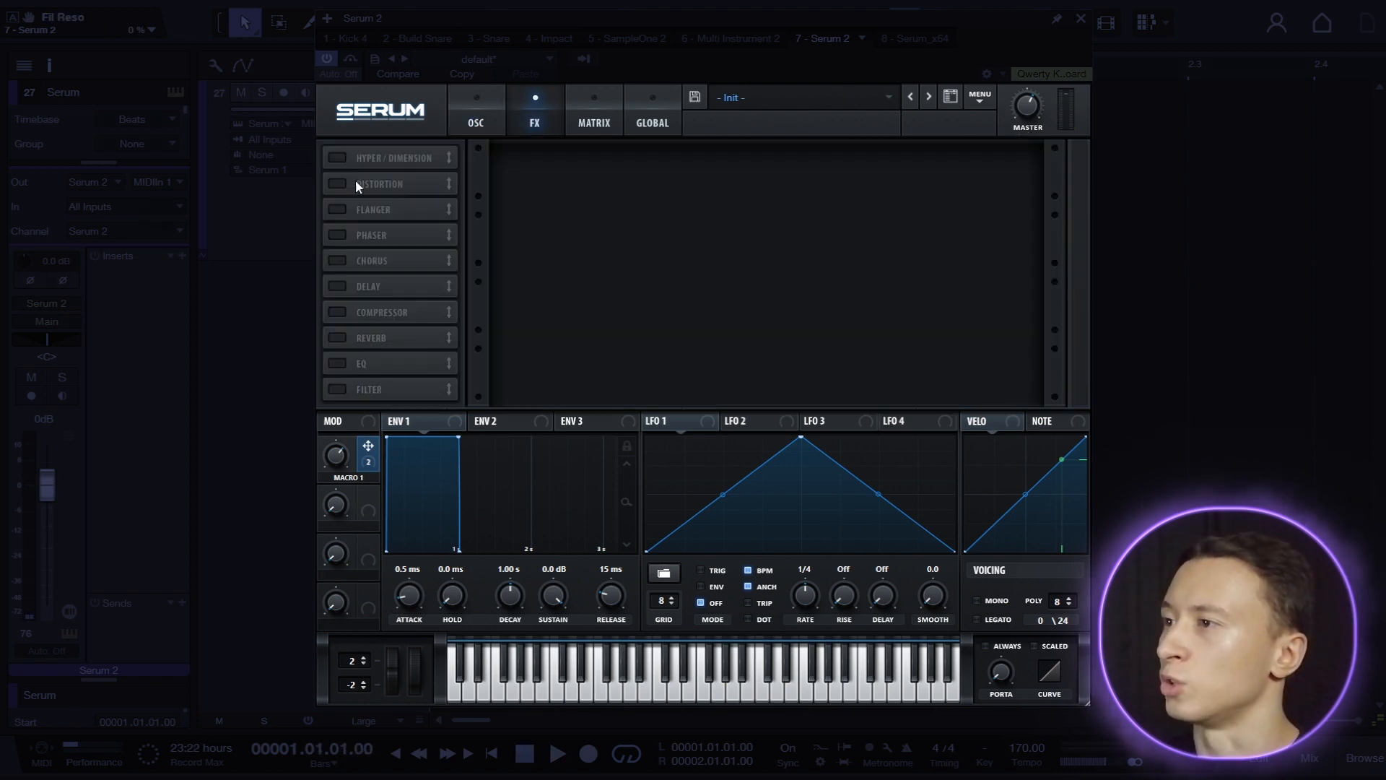
click(337, 184)
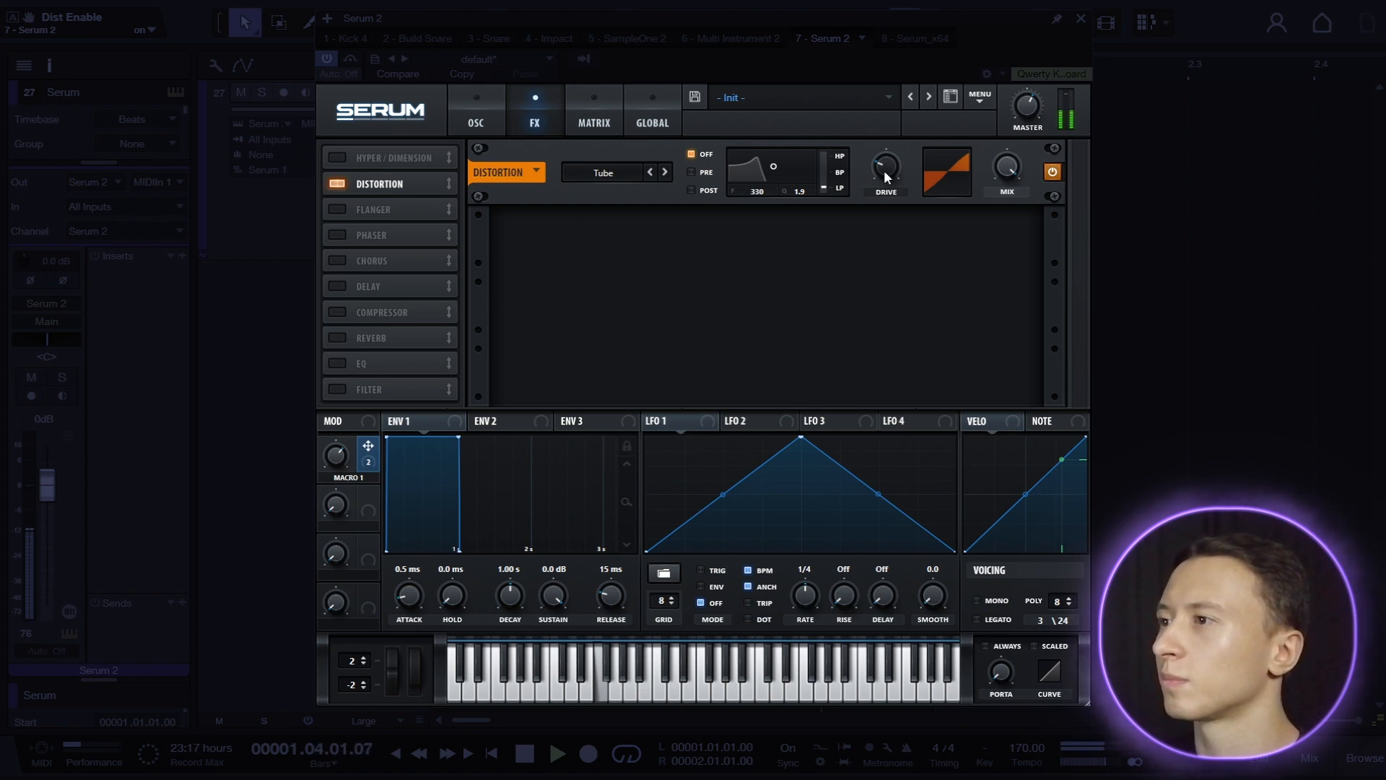
drag(884, 170, 929, 111)
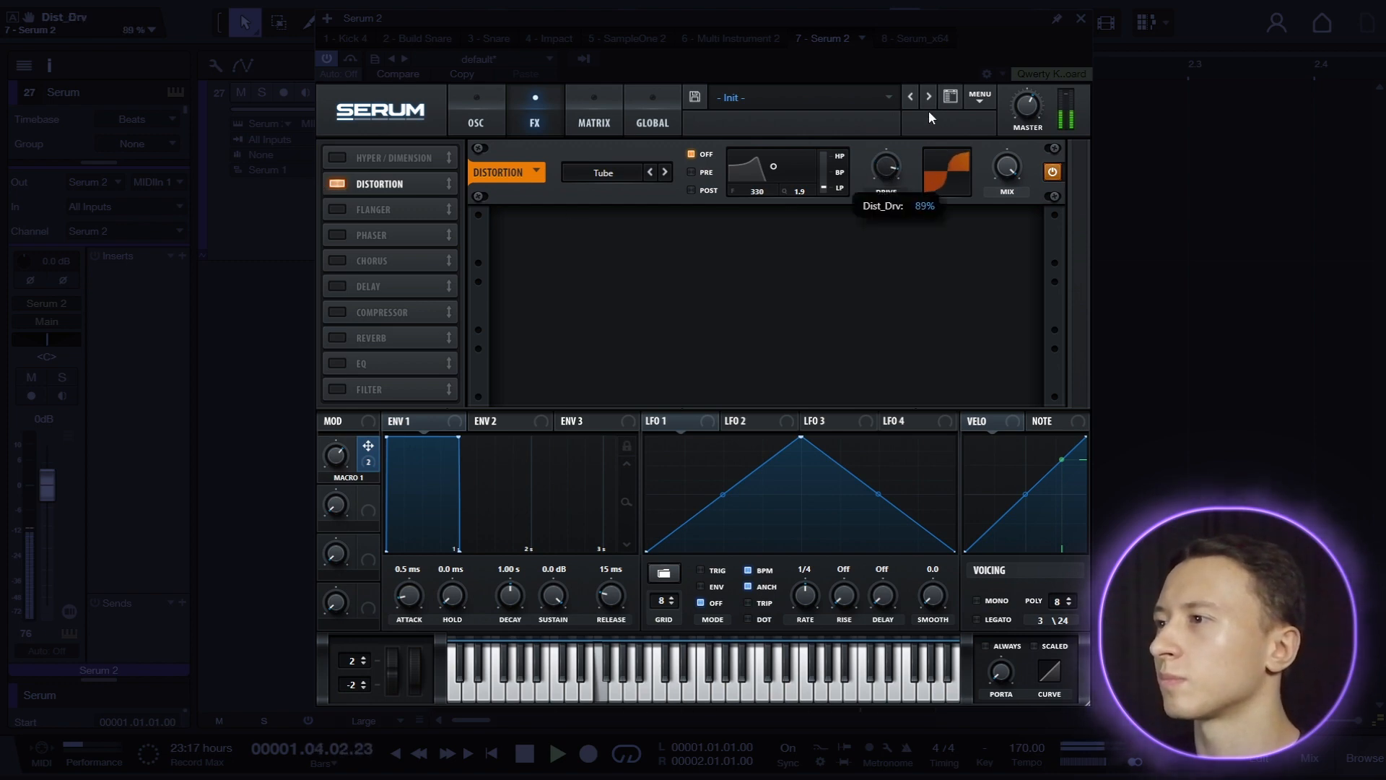
click(336, 312)
drag(587, 236, 586, 233)
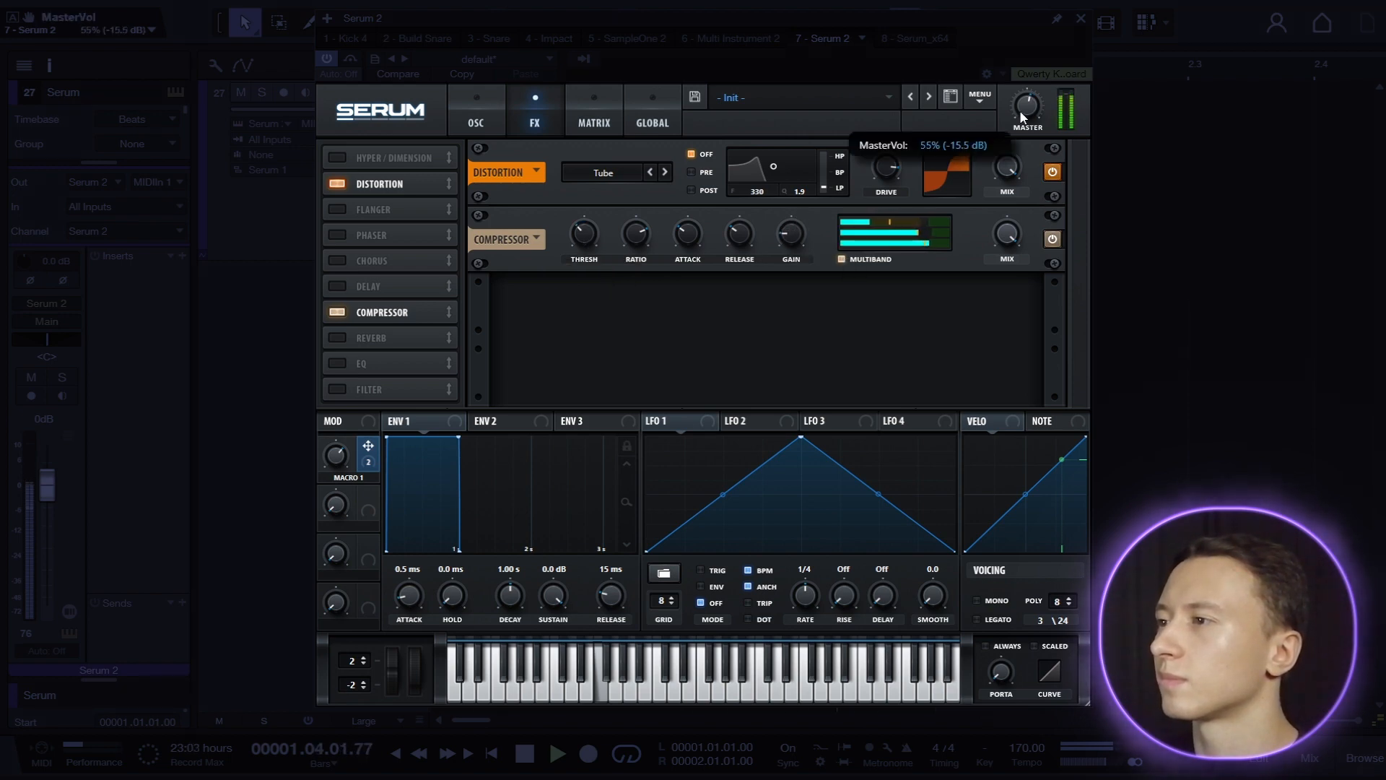
Add an EQ before the compressor and cut its low band as a bell at 500 Hz by -5.9 dB.
click(337, 363)
drag(397, 364, 396, 314)
click(714, 242)
drag(671, 234, 616, 262)
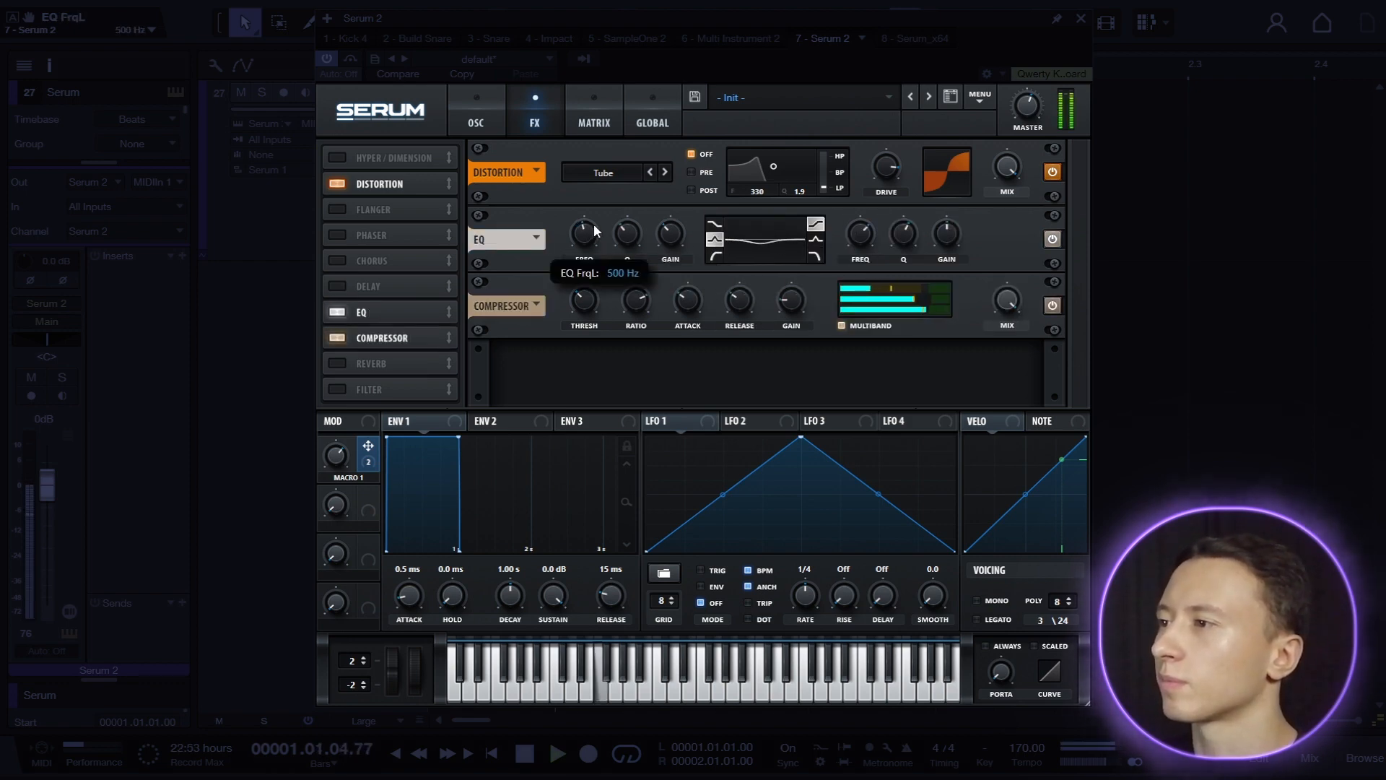
drag(667, 235, 667, 235)
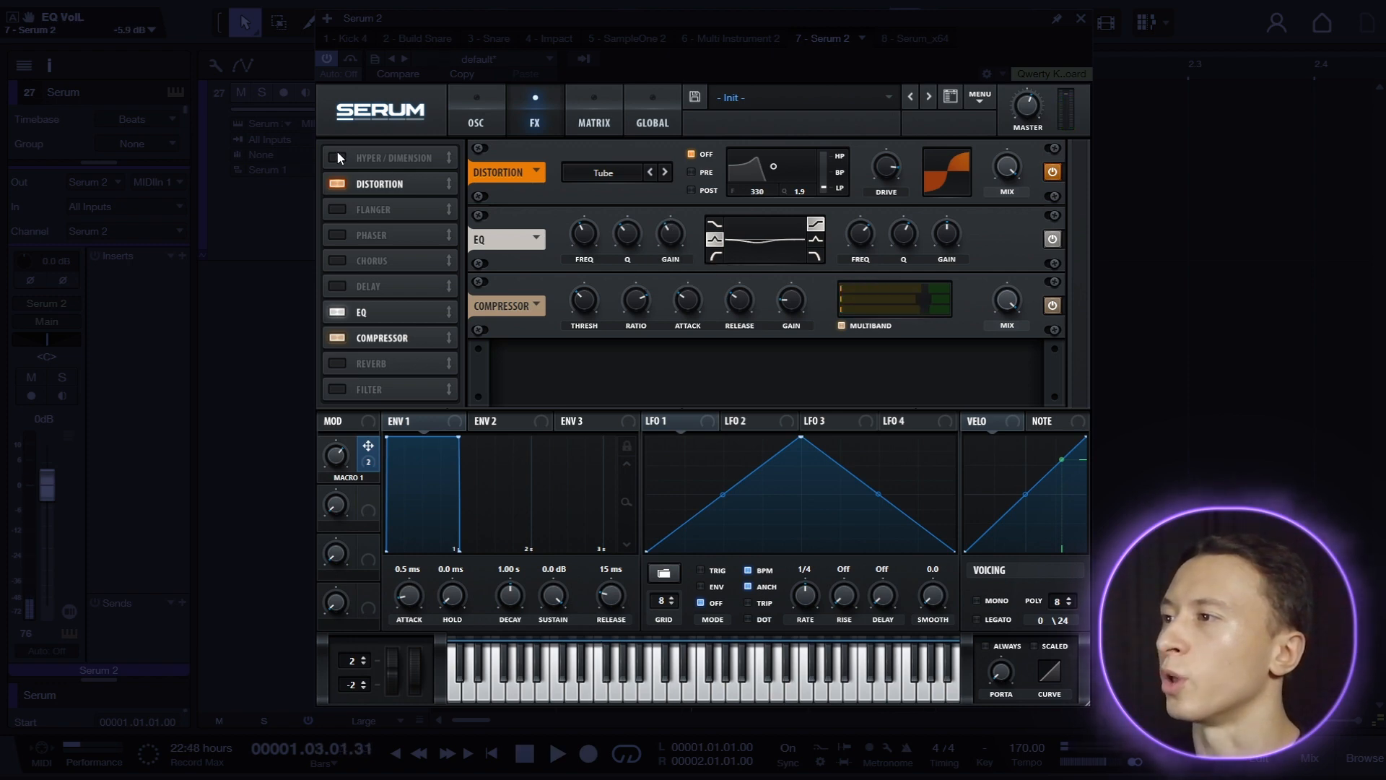
Add Hyper/Dimension after the compressor with no Hyper mix, Dimension size 20% and Dimension mix 17%.
click(336, 157)
drag(336, 157, 340, 338)
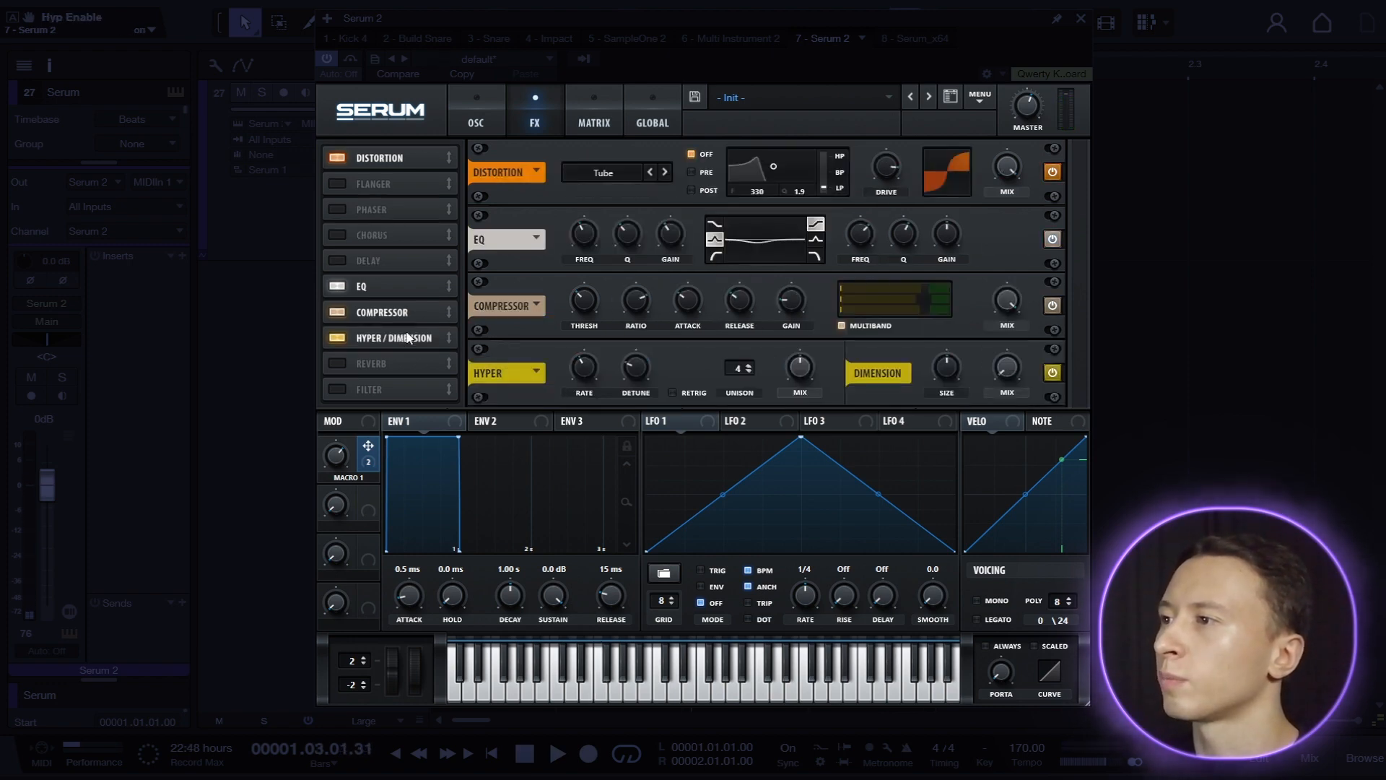
drag(941, 369, 947, 427)
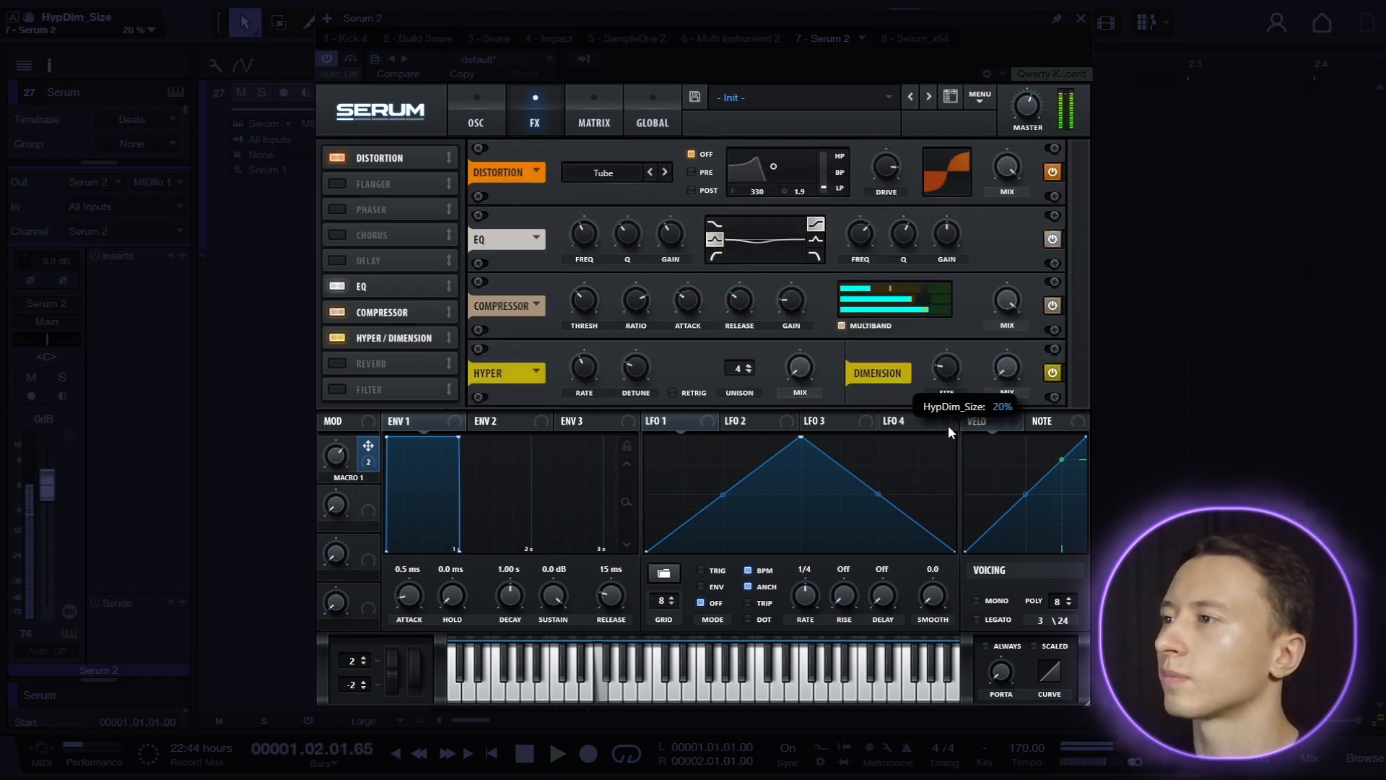
drag(1010, 369, 975, 368)
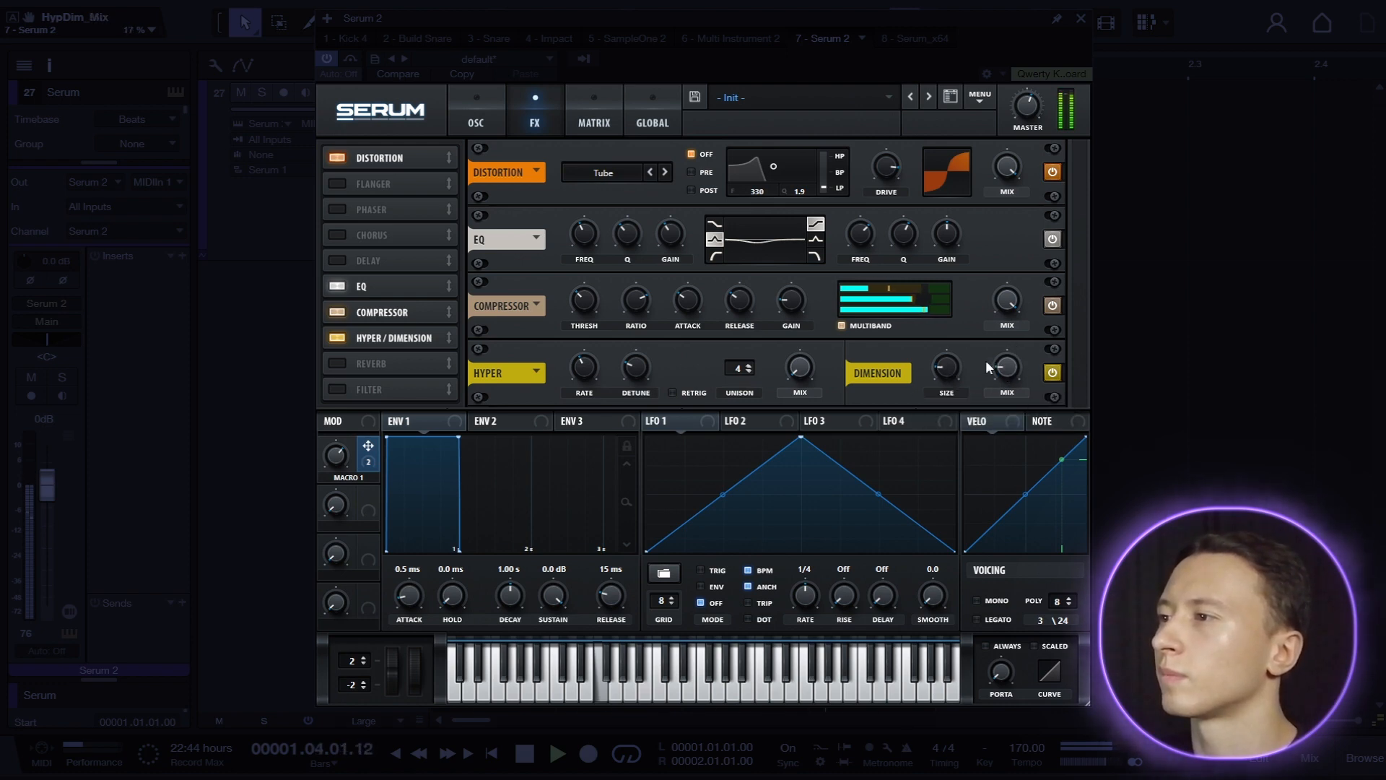
Rename Macro 1 as DETUNE.
click(488, 121)
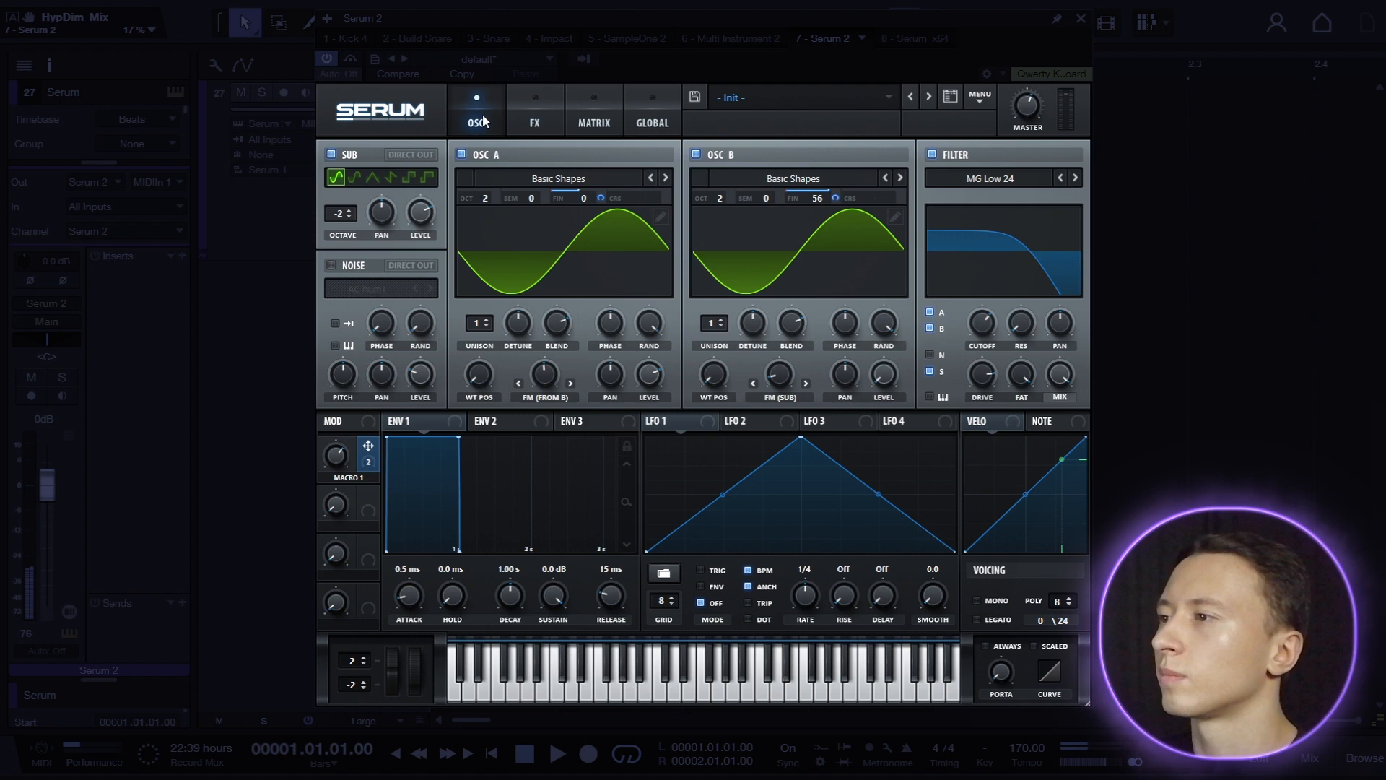
double_click(348, 477)
text(DETUNE)
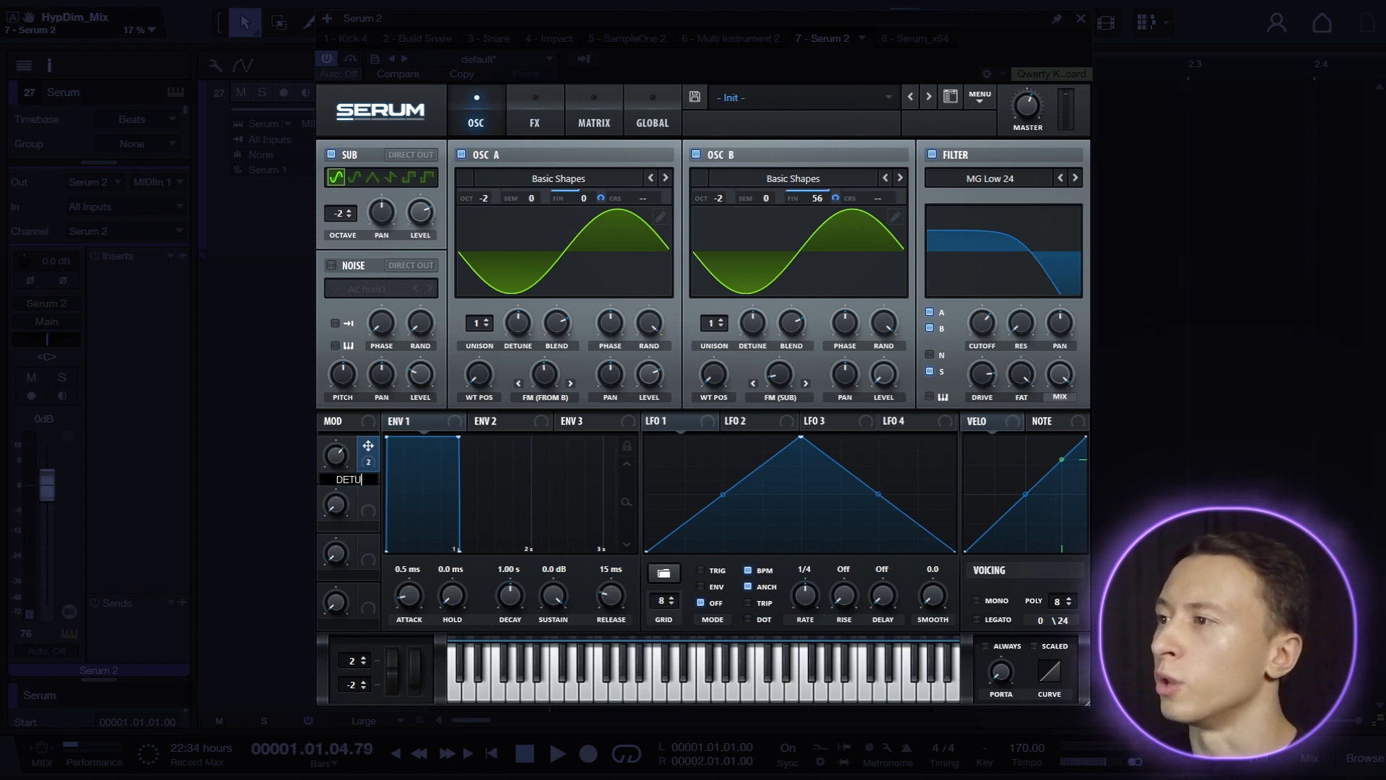
key(Return)
Sweep the DETUNE macro from 0% upward during playback and set it to 55%.
drag(335, 456, 329, 517)
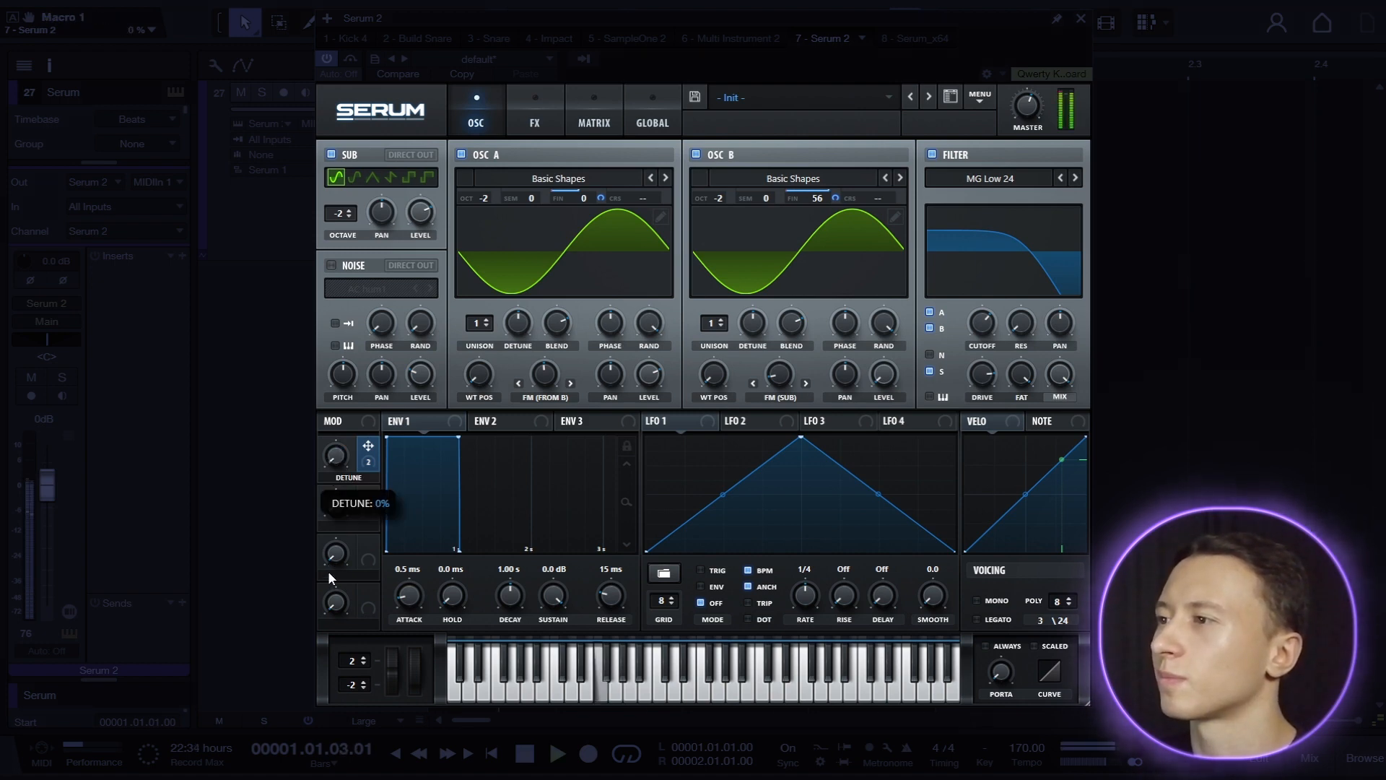
drag(328, 570, 354, 508)
drag(390, 445, 405, 542)
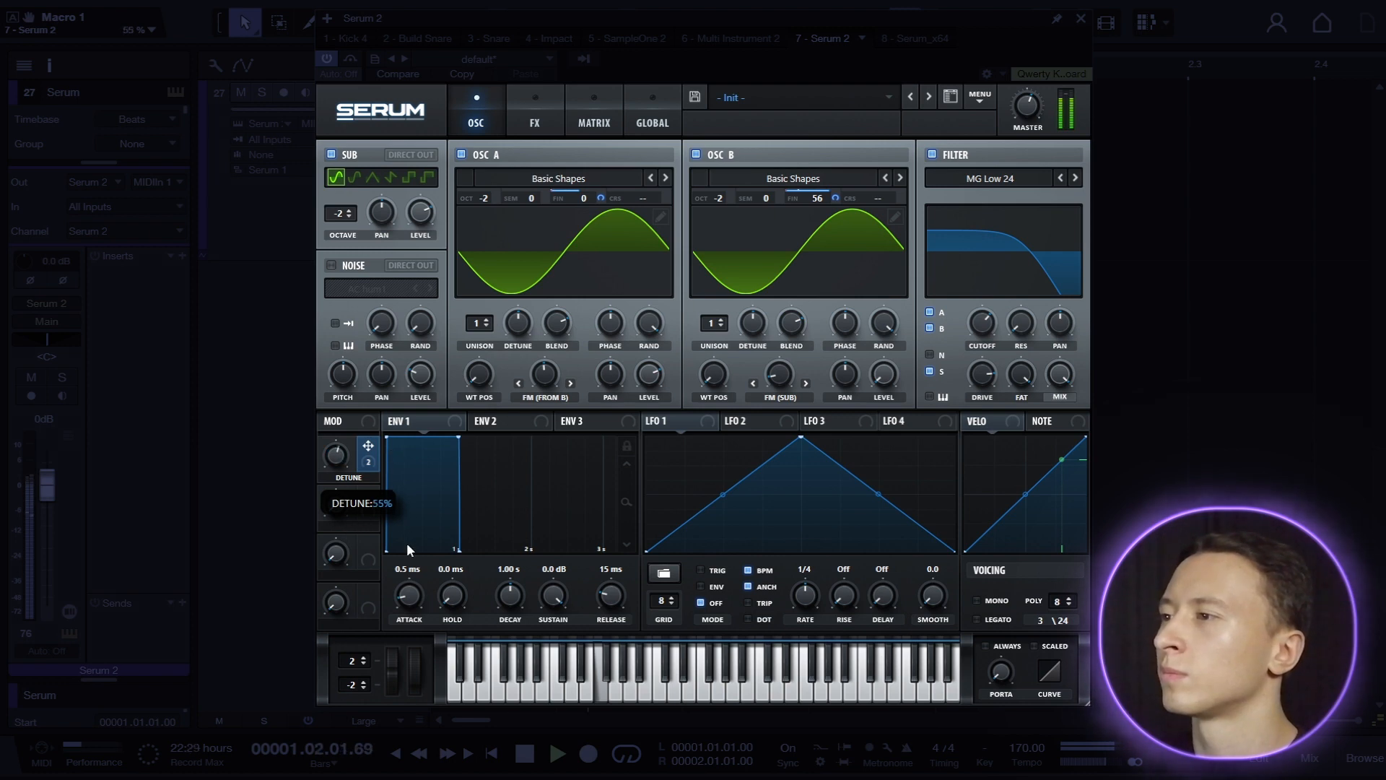
Audition different FM amounts on oscillators A and B during playback, ending at 50% and 11%.
drag(548, 383, 549, 385)
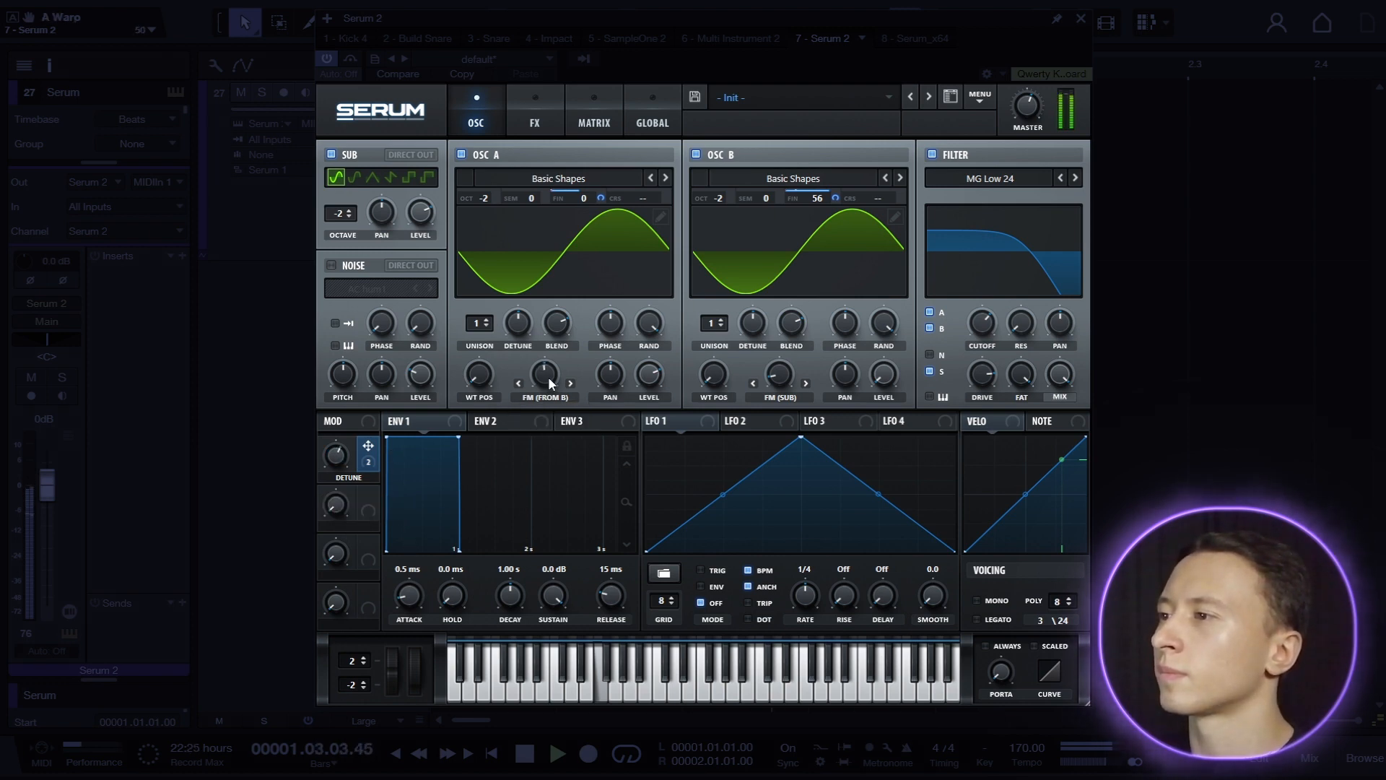
click(785, 377)
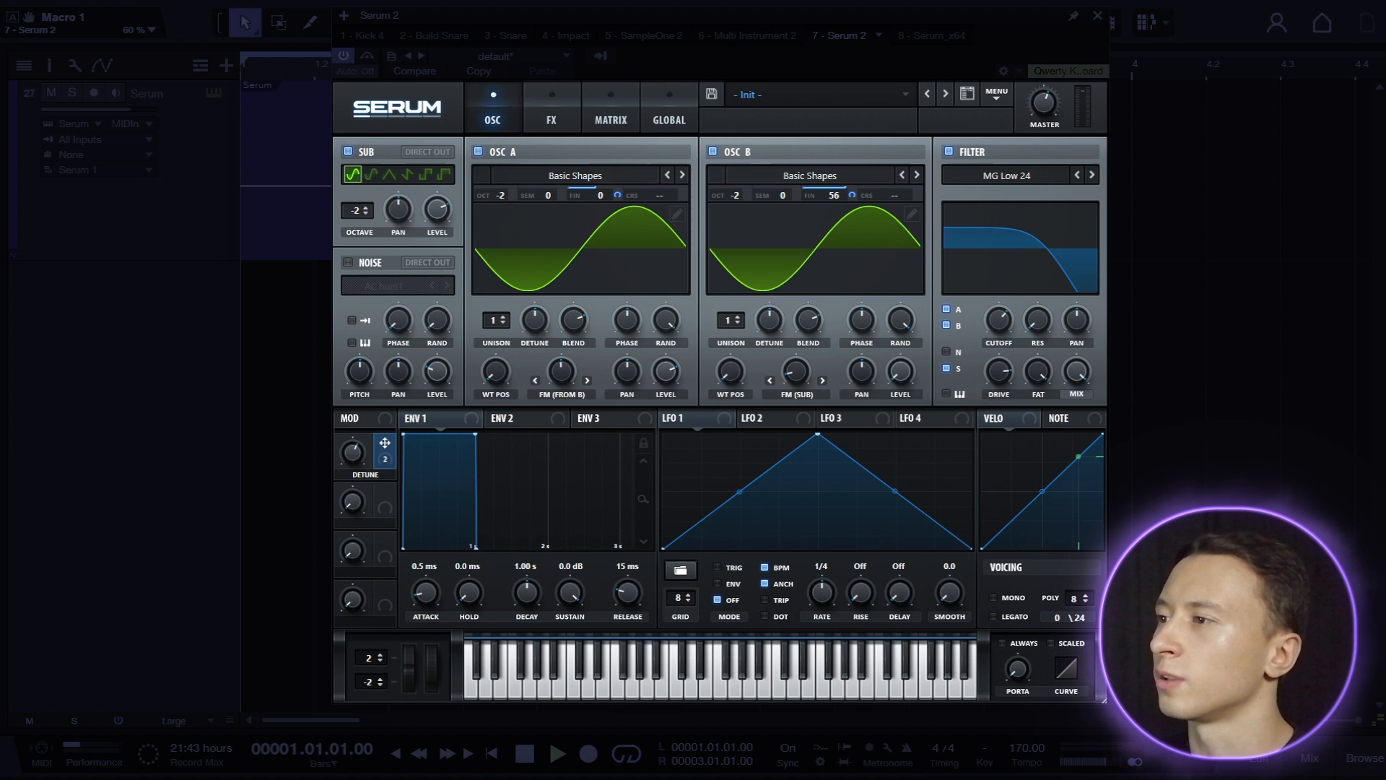
key(space)
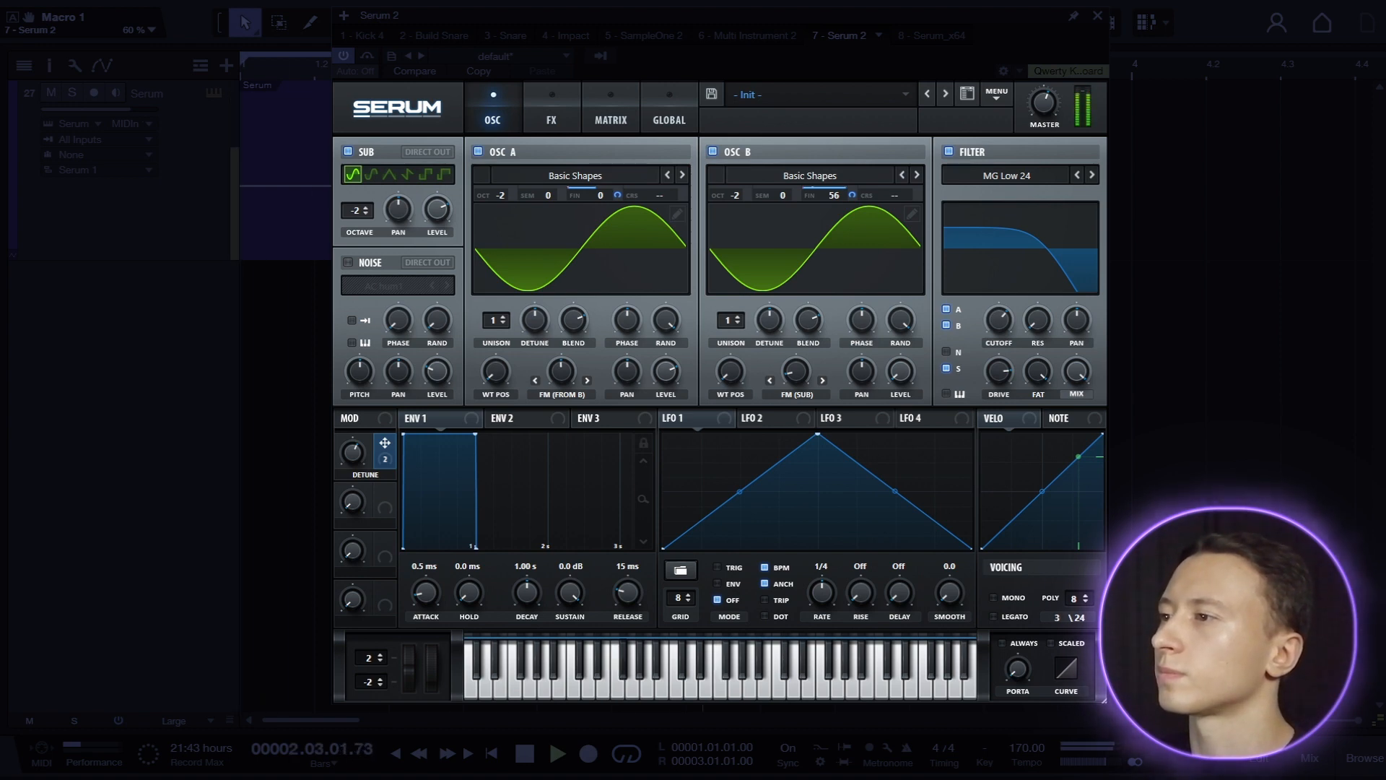
Stop playback and set the voicing to mono and legato with always-on portamento of 90 ms.
key(space)
click(1008, 598)
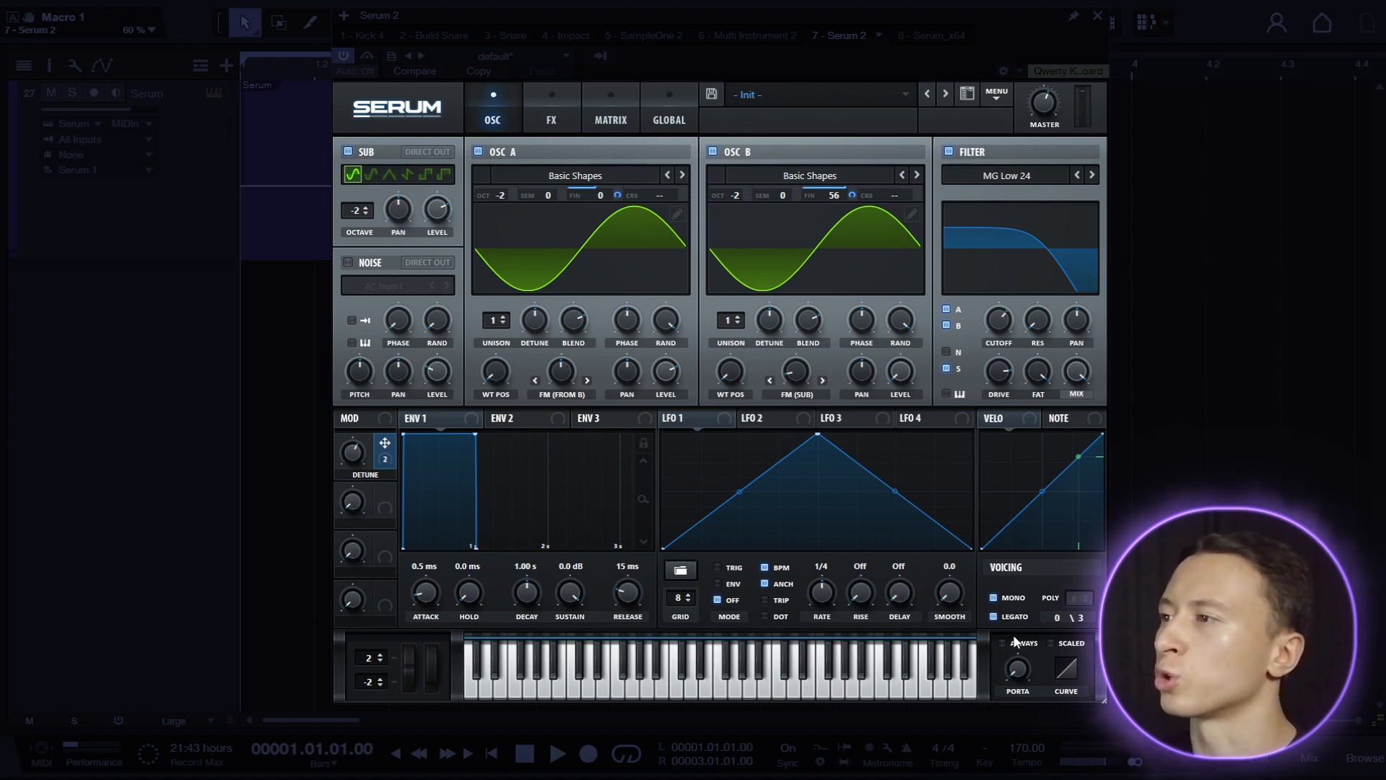
drag(1019, 669, 1037, 621)
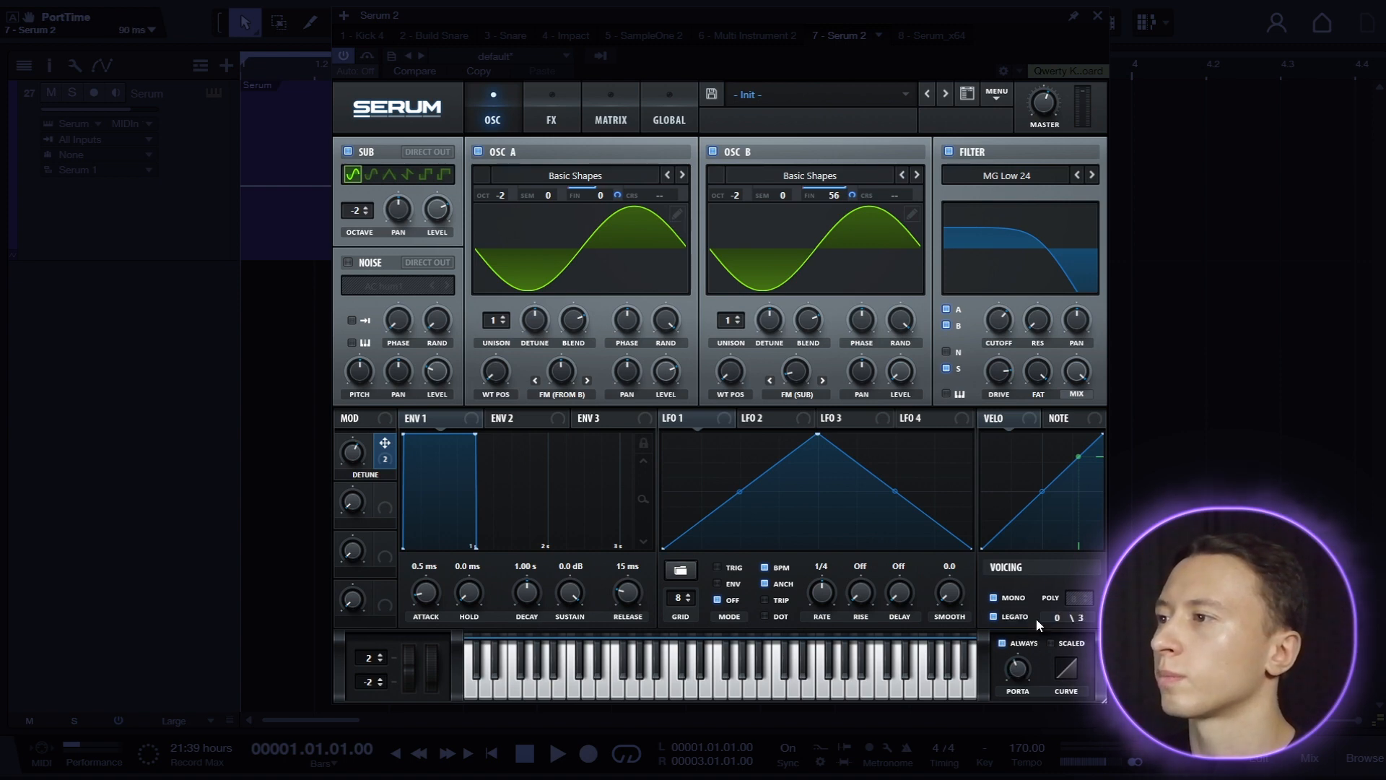
Play back the clip to audition the mono legato glide.
key(space)
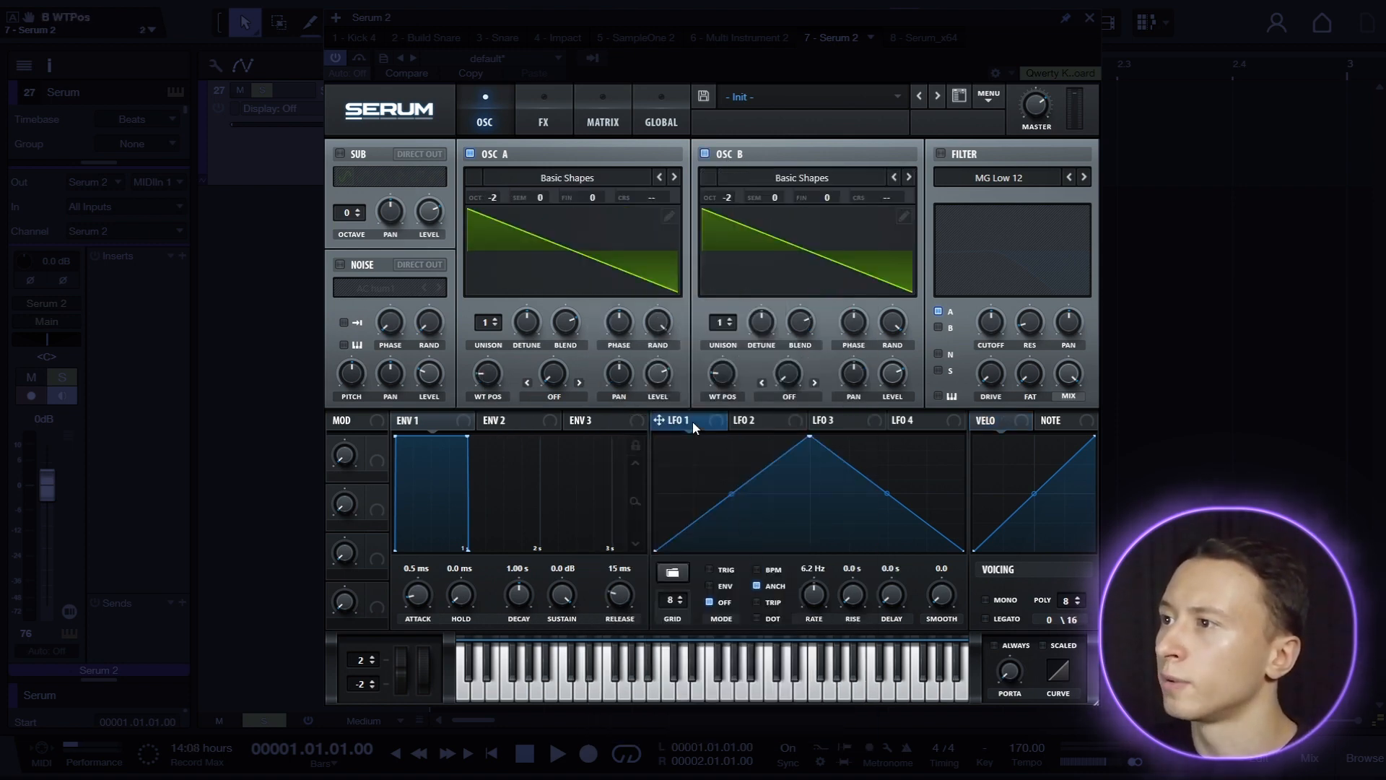
Modulate oscillator B's phase with LFO 1, setting the phase to 137 degrees and the LFO rate to 1.5 Hz.
drag(691, 421, 846, 385)
drag(855, 326, 889, 381)
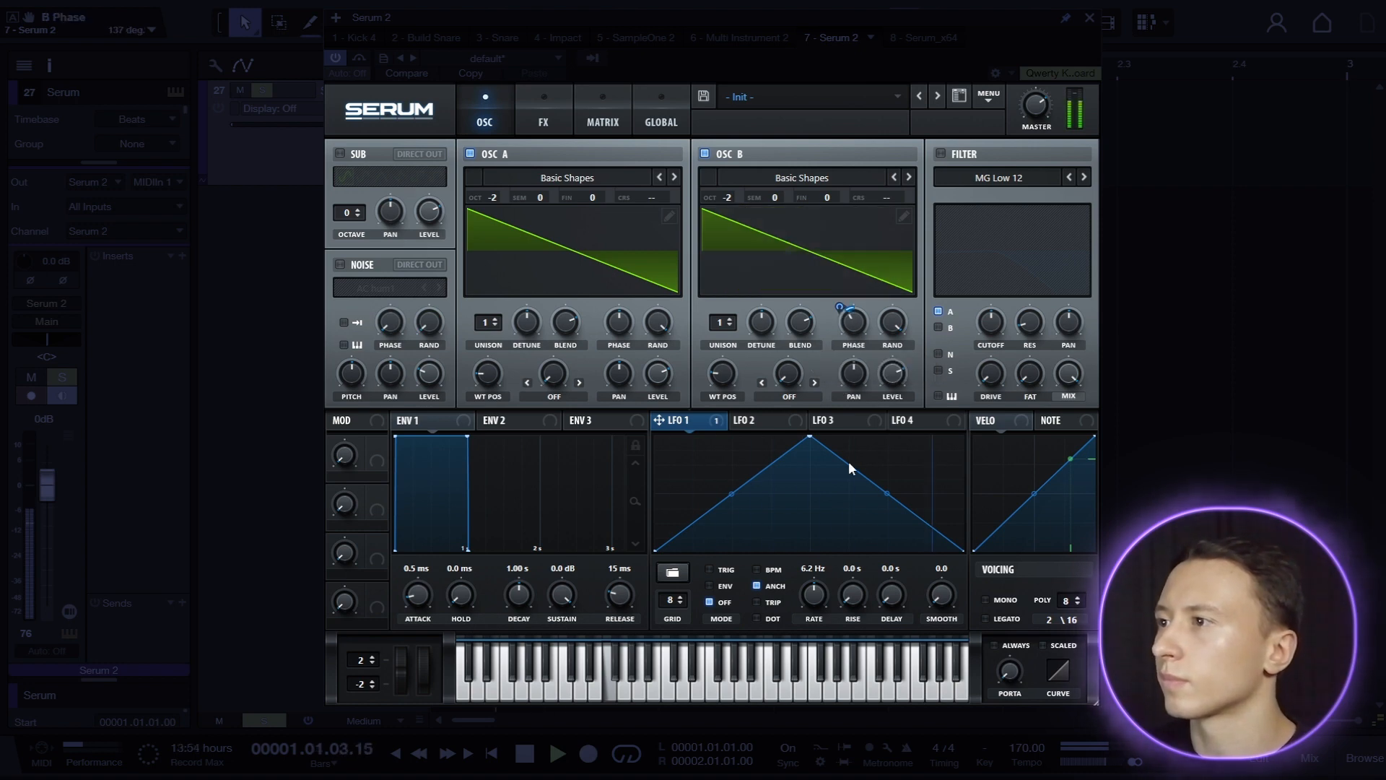
drag(821, 588, 815, 608)
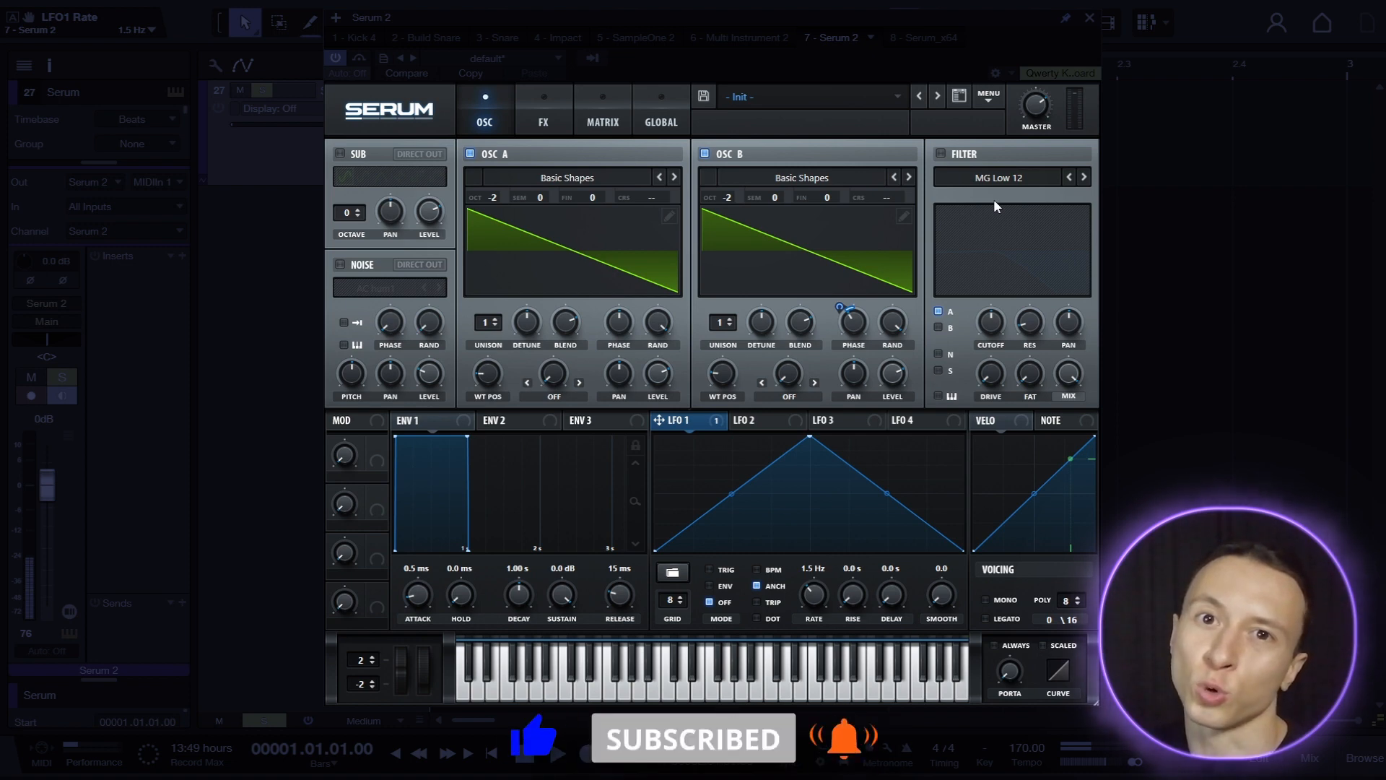
Enable the filter as MG Low 24 and route oscillator B through it along with oscillator A.
click(940, 154)
click(999, 177)
mouse_move(997, 196)
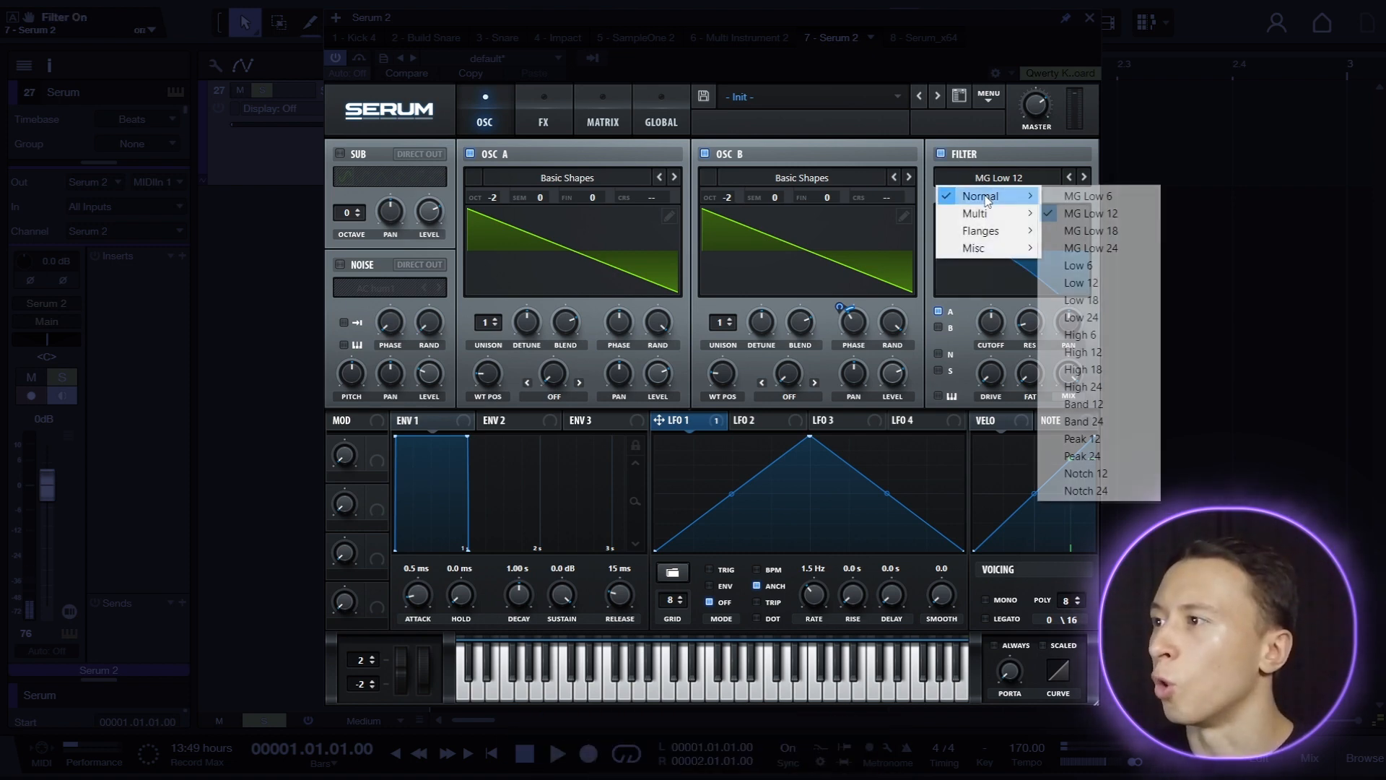
click(1071, 248)
click(938, 327)
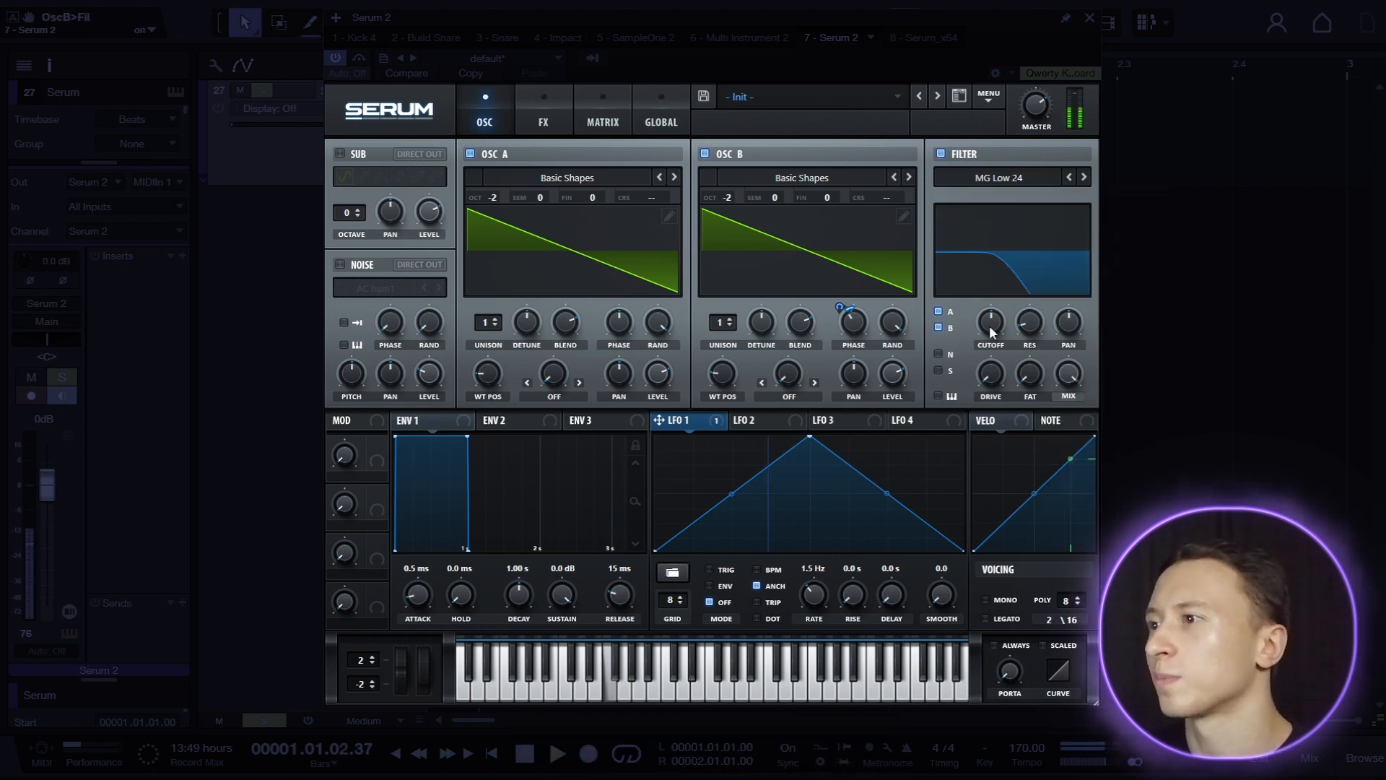
Raise the filter cutoff to about 2093 Hz, increase its drive and set Fat to 100%.
drag(990, 327, 996, 299)
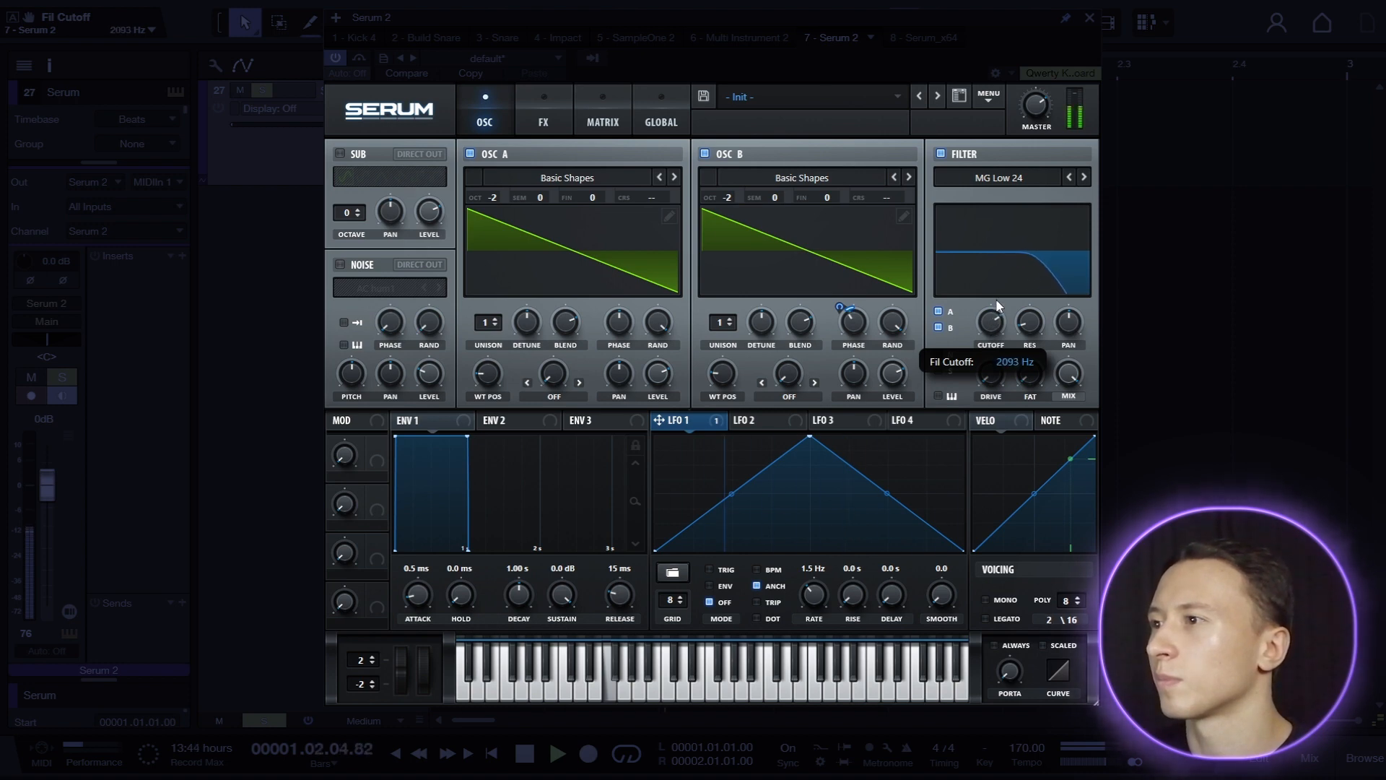
drag(990, 374, 1024, 270)
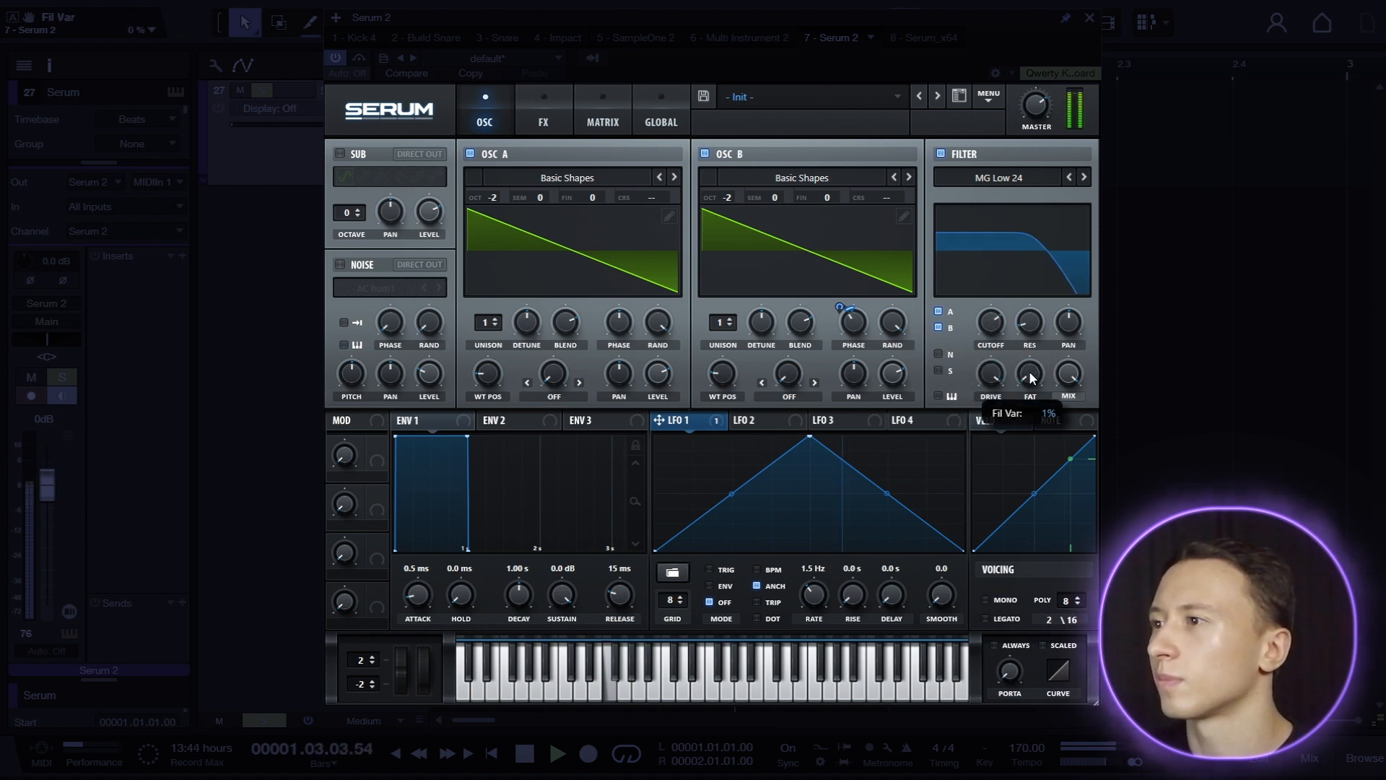
drag(1031, 376, 1099, 193)
Add a Tube distortion effect and increase its drive.
click(544, 116)
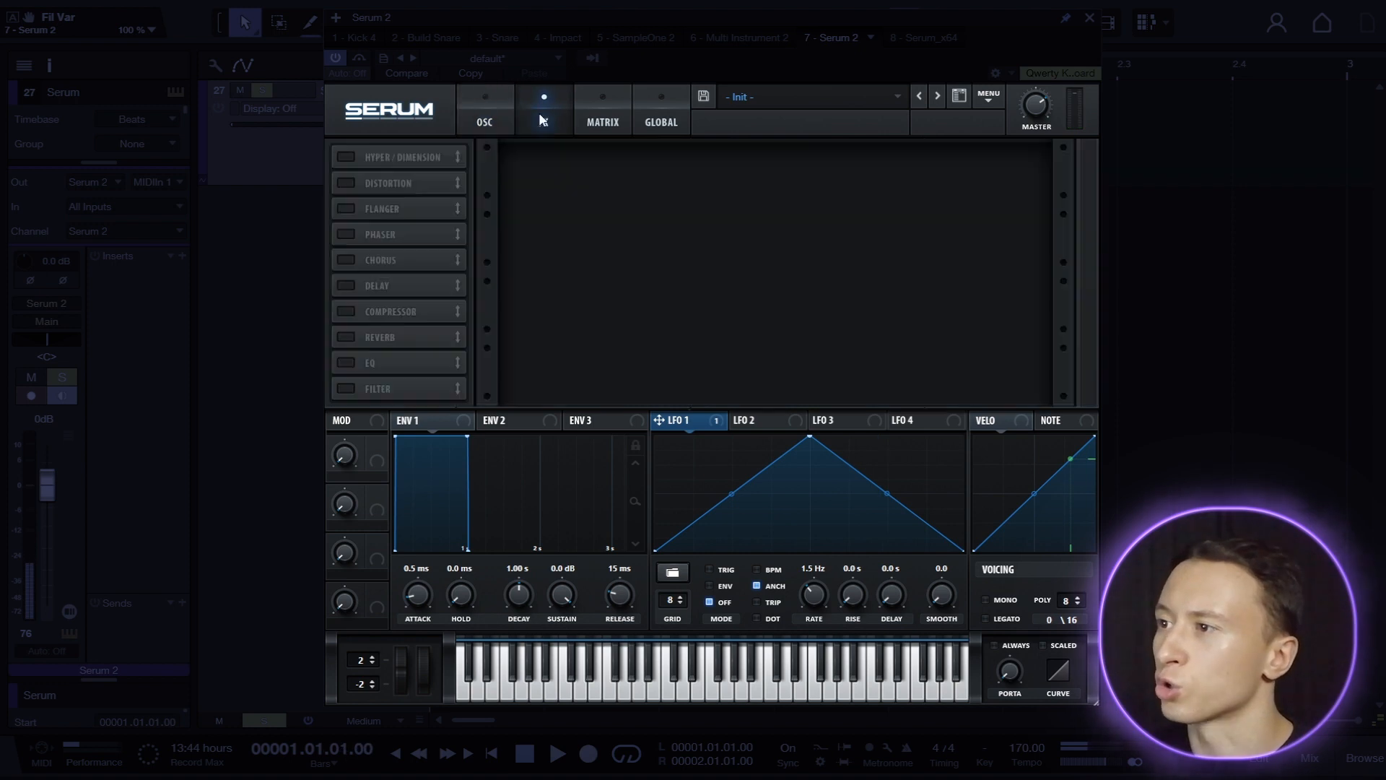
click(345, 183)
drag(898, 166, 972, 79)
Add an EQ with its low band as a peak cut at about 430 Hz, with lowered Q and gain.
click(346, 362)
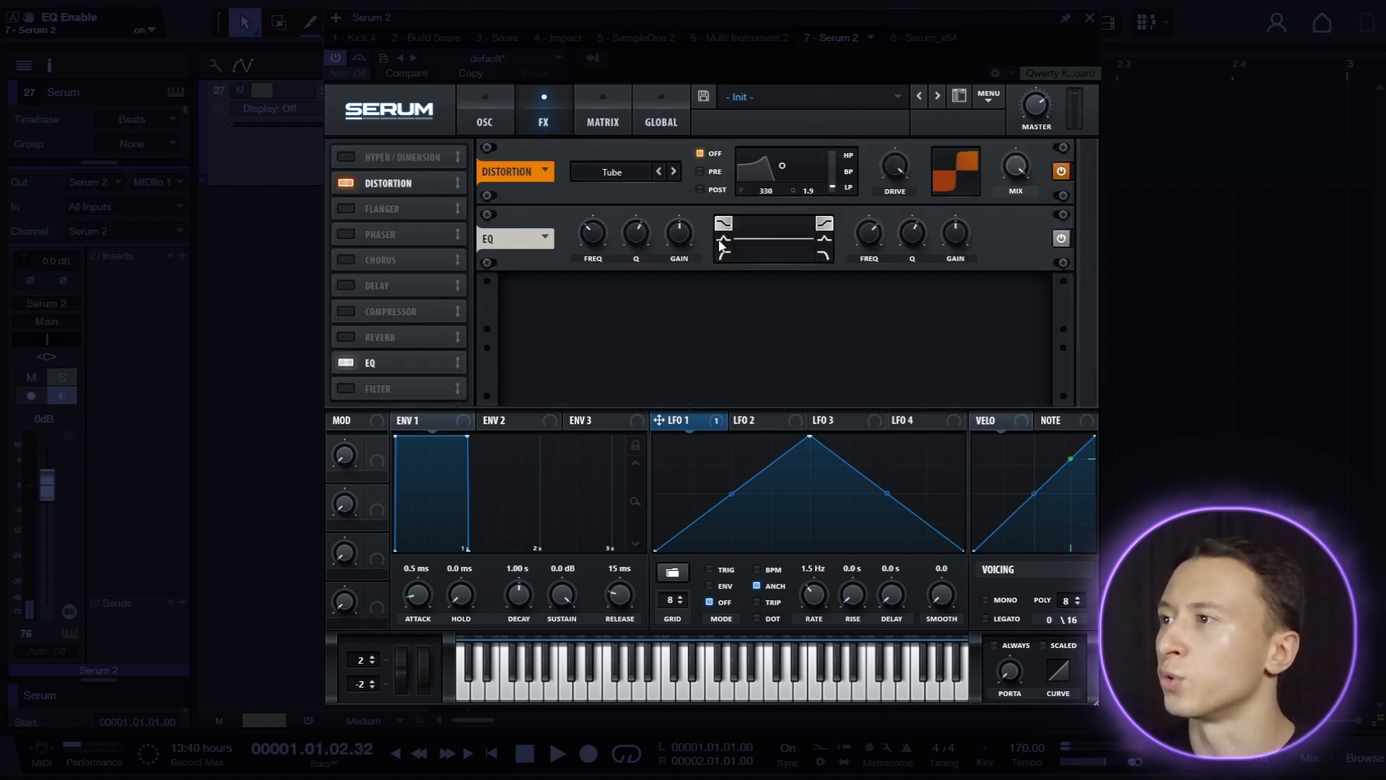
click(723, 239)
drag(683, 227, 682, 242)
drag(635, 232, 625, 255)
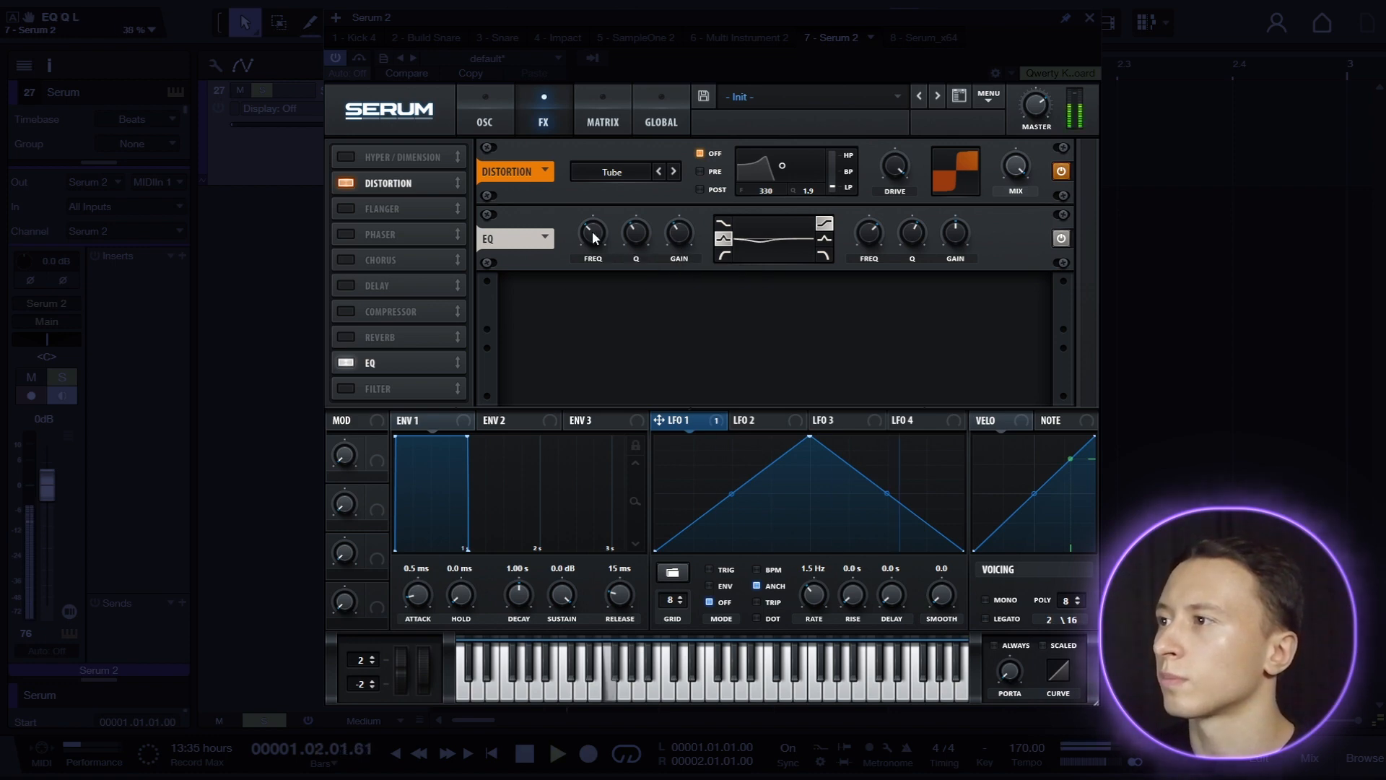
click(600, 230)
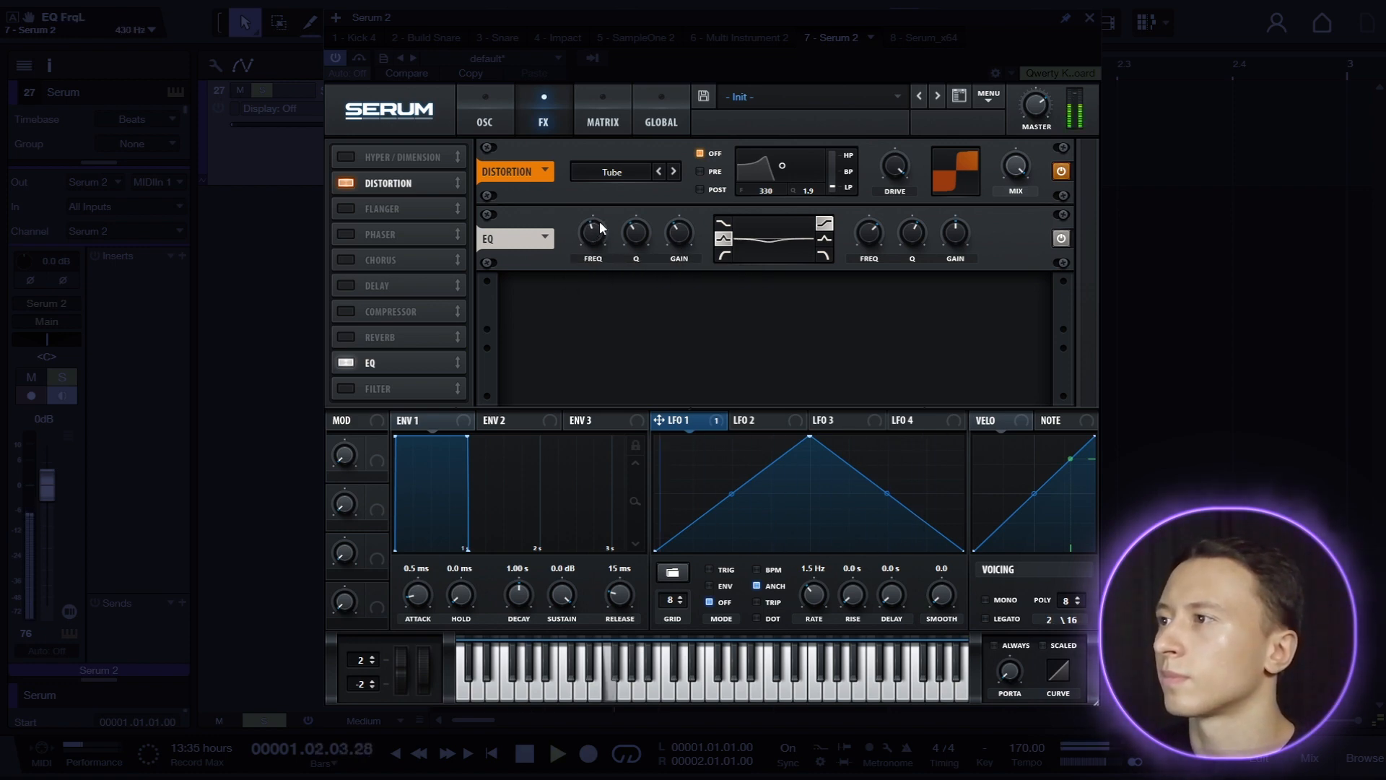
Shape the EQ's high band as a peak boost during playback and set the master volume to 73%.
click(825, 239)
key(space)
drag(915, 234, 870, 218)
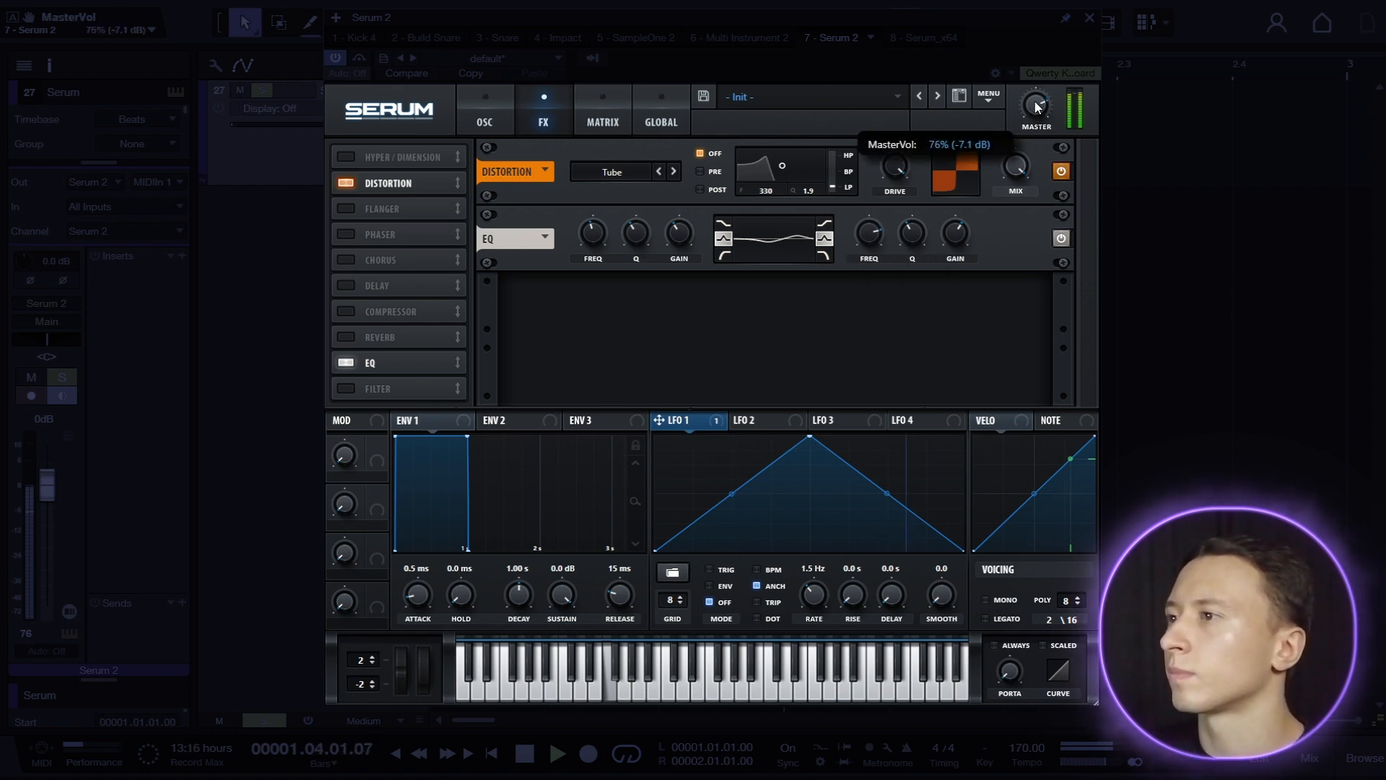
key(space)
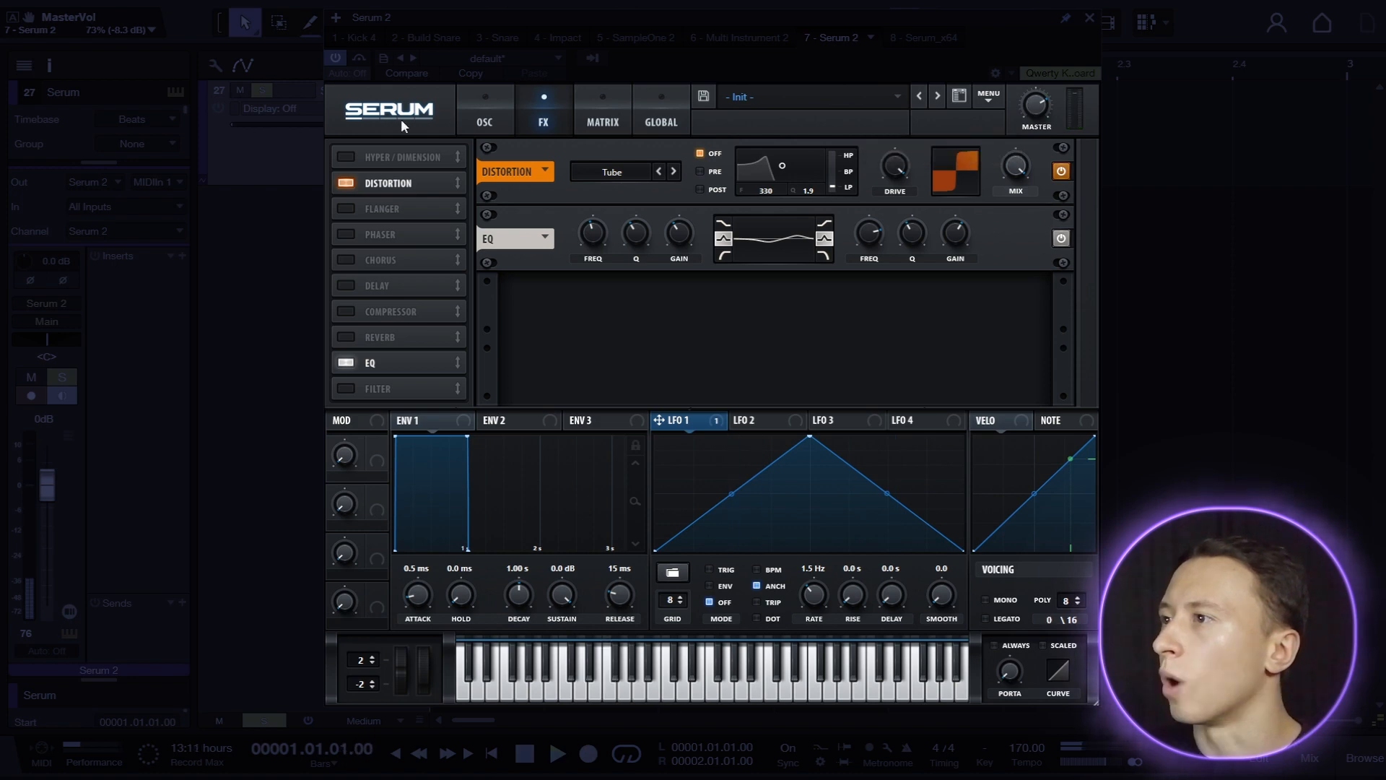
Enable Hyper/Dimension below the EQ, with Dimension size about 37% and mix 15%.
click(347, 158)
drag(398, 153, 400, 362)
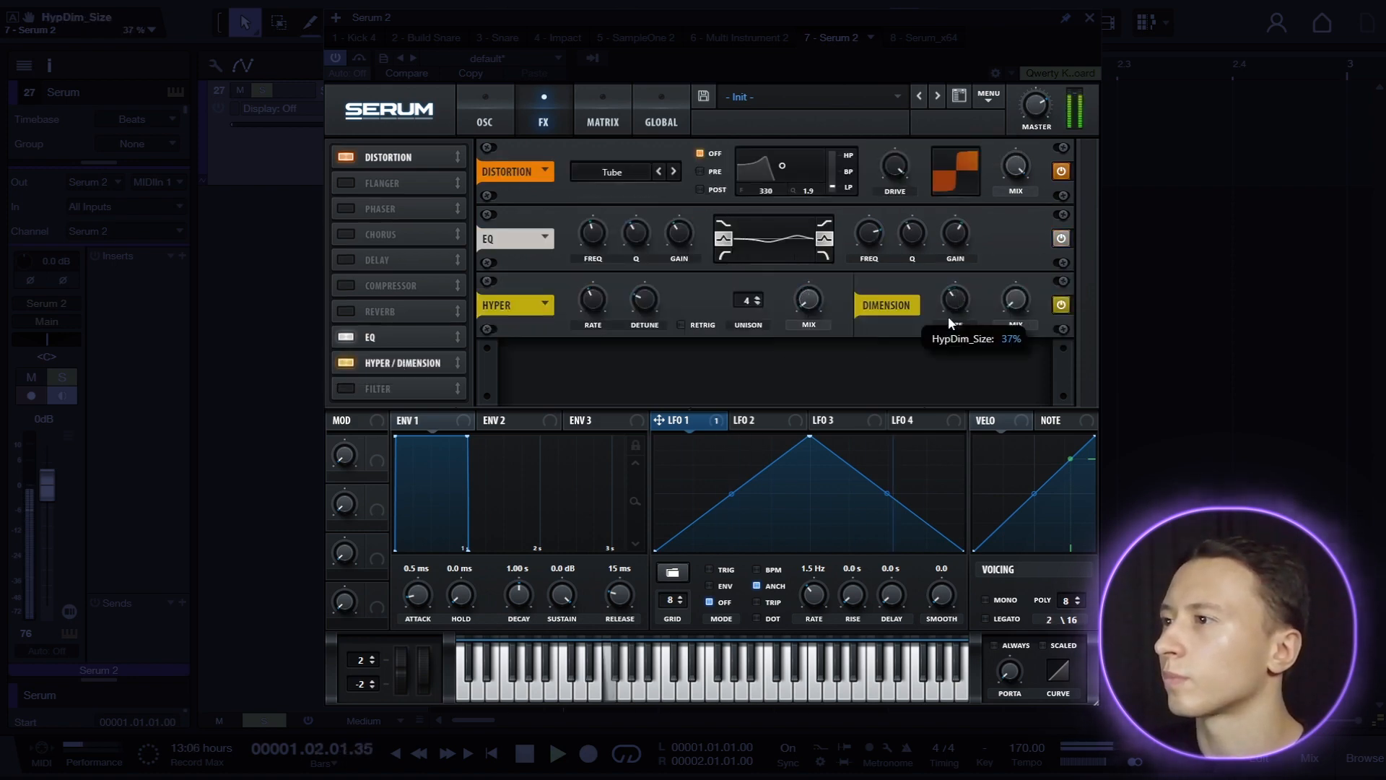
Set oscillator B's phase to 52 degrees.
click(484, 118)
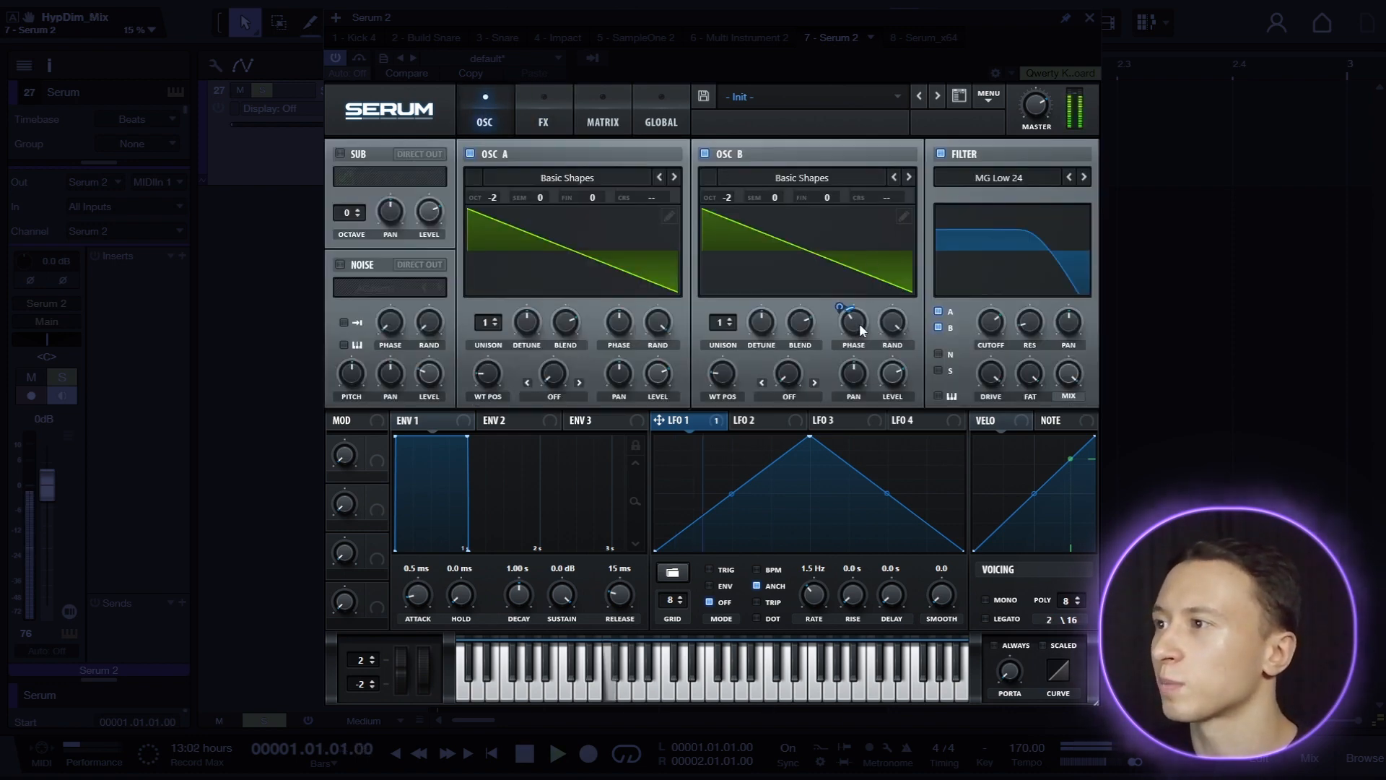
mouse_move(859, 330)
mouse_down()
mouse_move(850, 340)
mouse_move(882, 265)
mouse_move(851, 329)
mouse_up()
Set the voicing to mono and legato with always-on portamento of 100 ms and play the result.
click(986, 600)
click(986, 619)
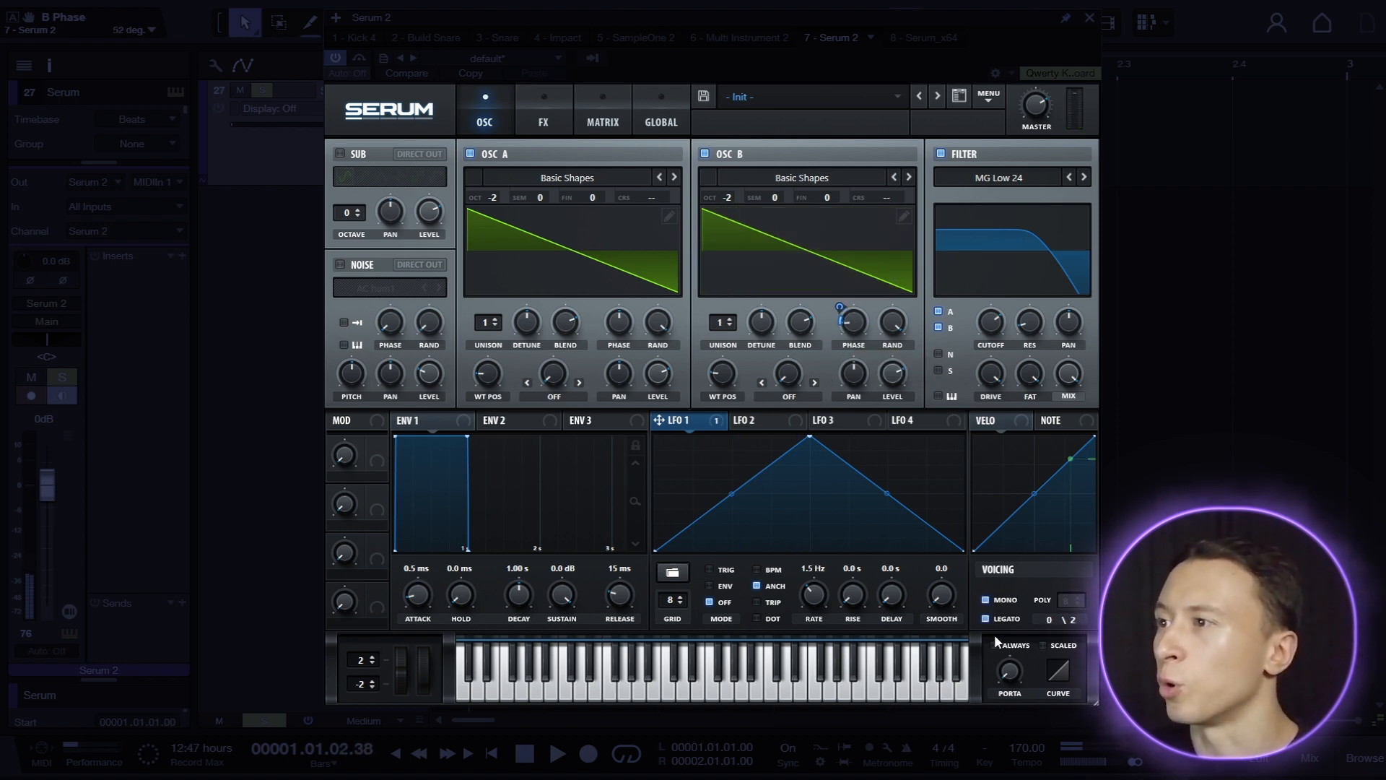
click(995, 644)
drag(1008, 677, 1011, 610)
key(space)
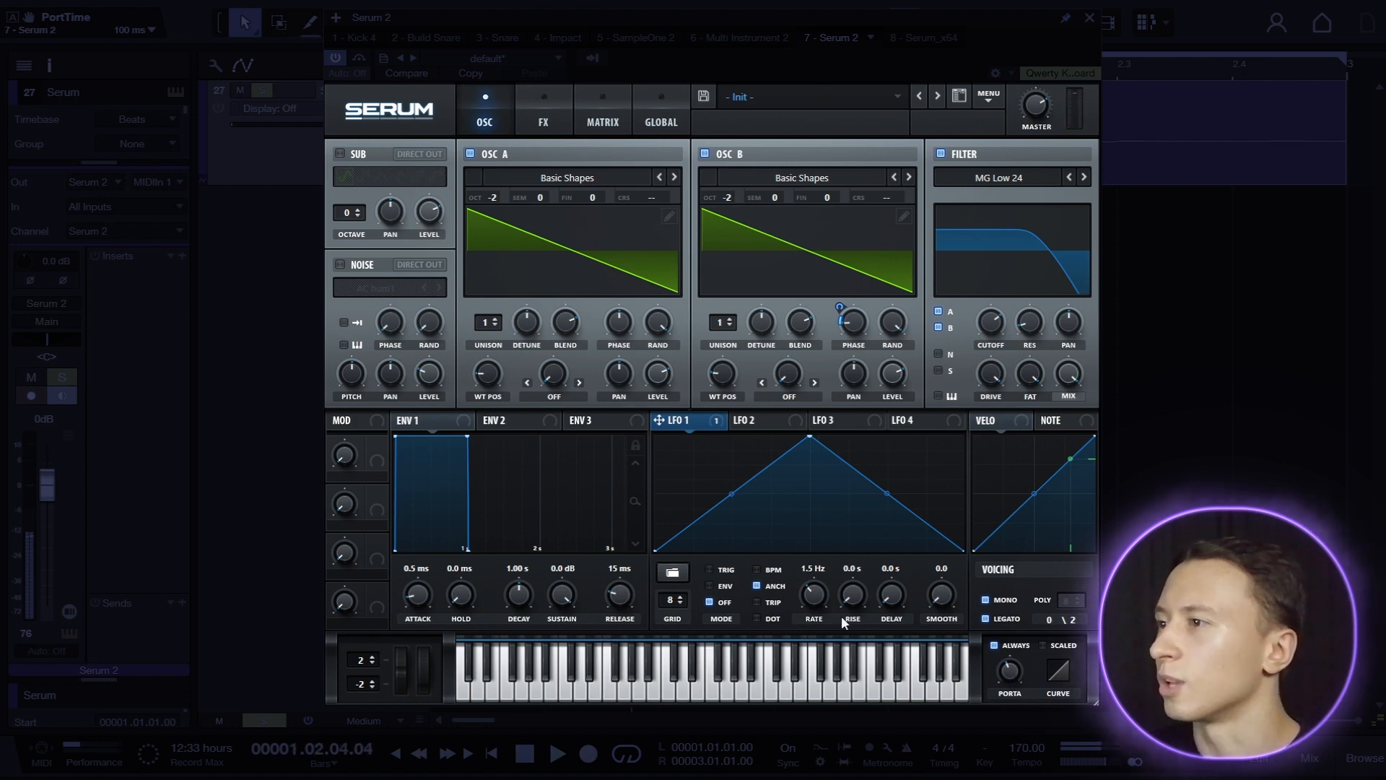
Assign the note number as modulation source for LFO 1's rate, with an amount of about 48.
right_click(810, 598)
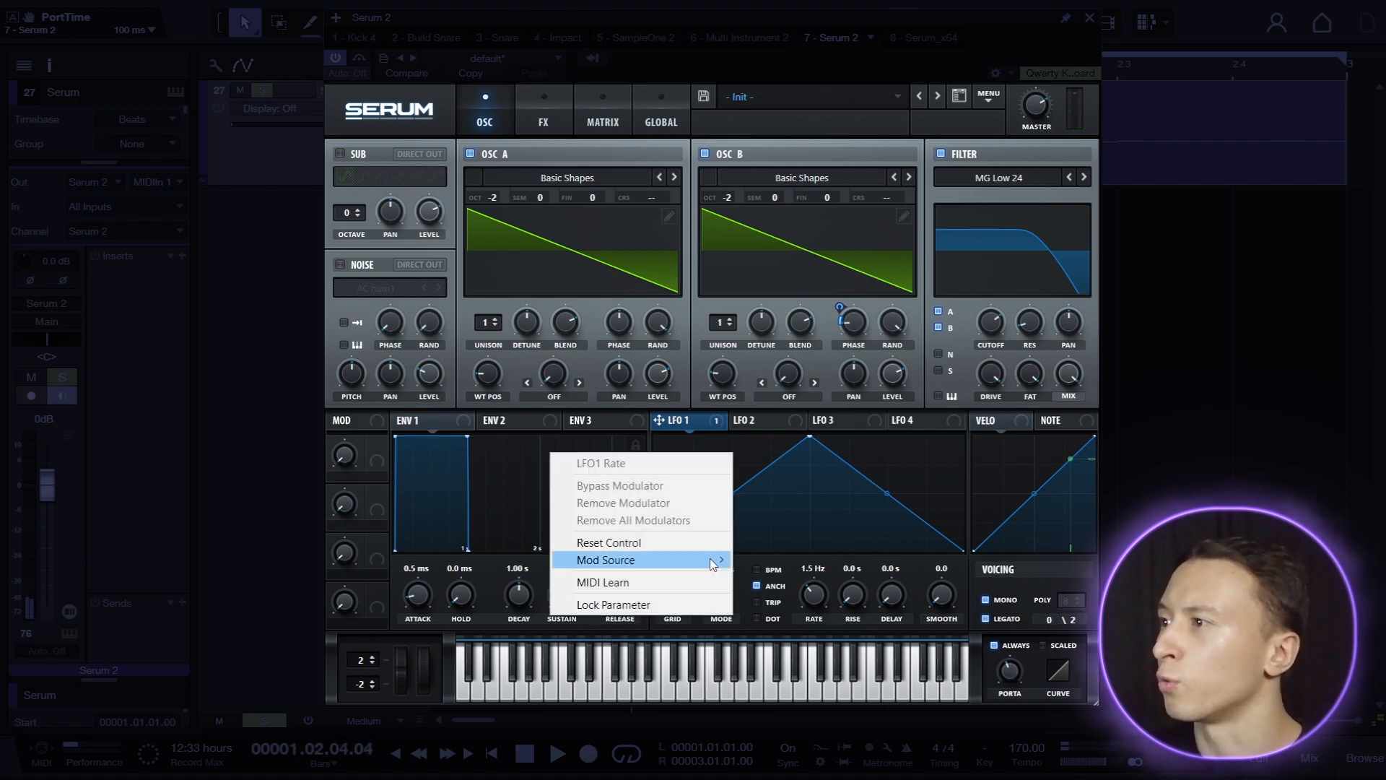
mouse_move(713, 560)
click(842, 248)
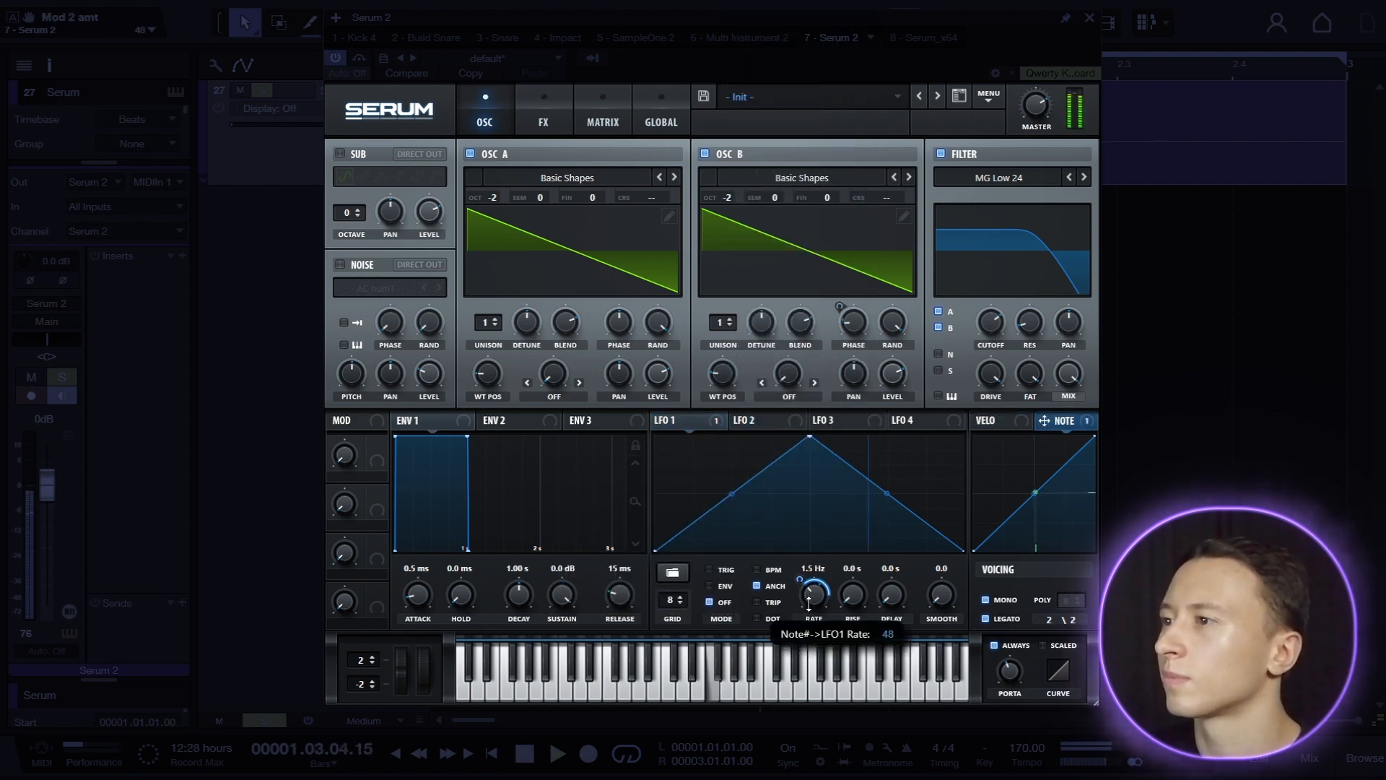
drag(808, 612, 810, 616)
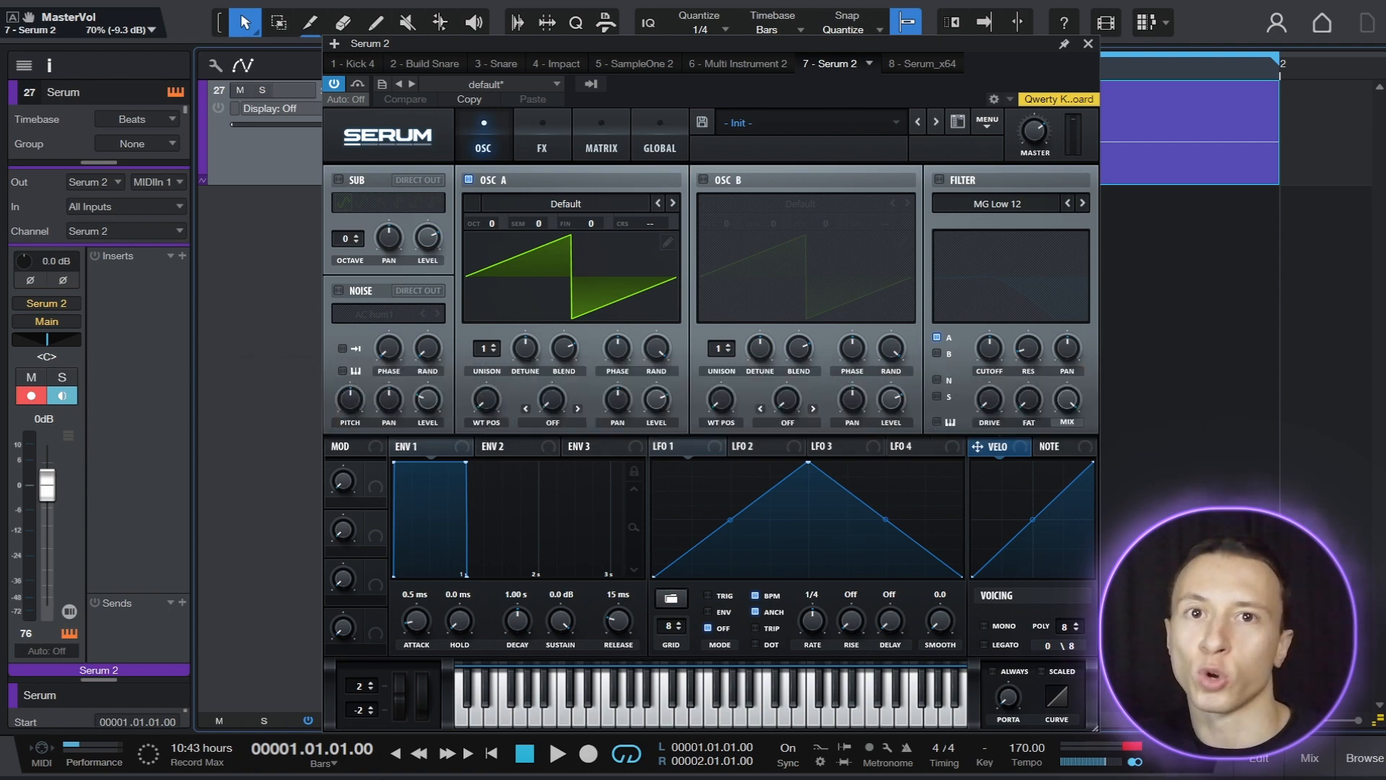
Enable the sub oscillator in the Init patch with a saw wave at octave -2.
click(338, 180)
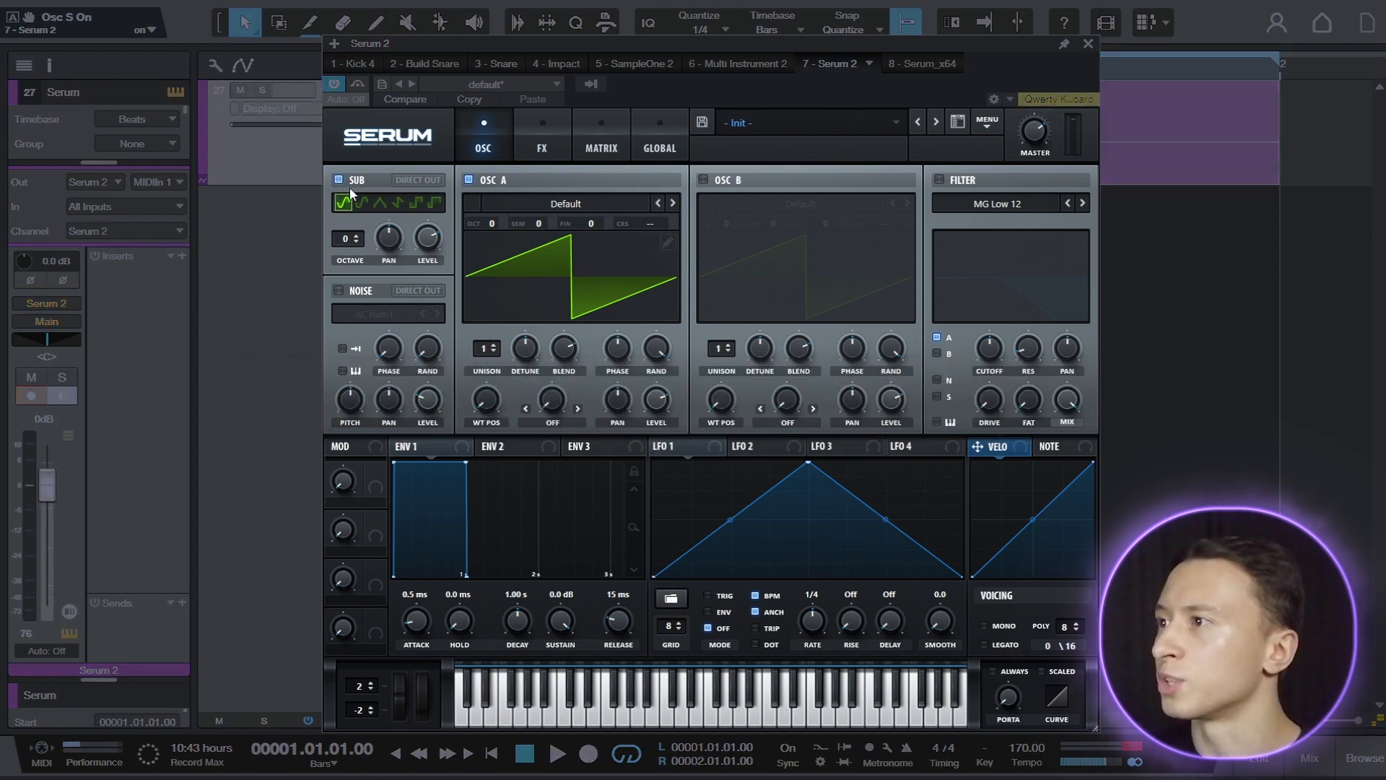
click(394, 203)
drag(346, 242, 344, 254)
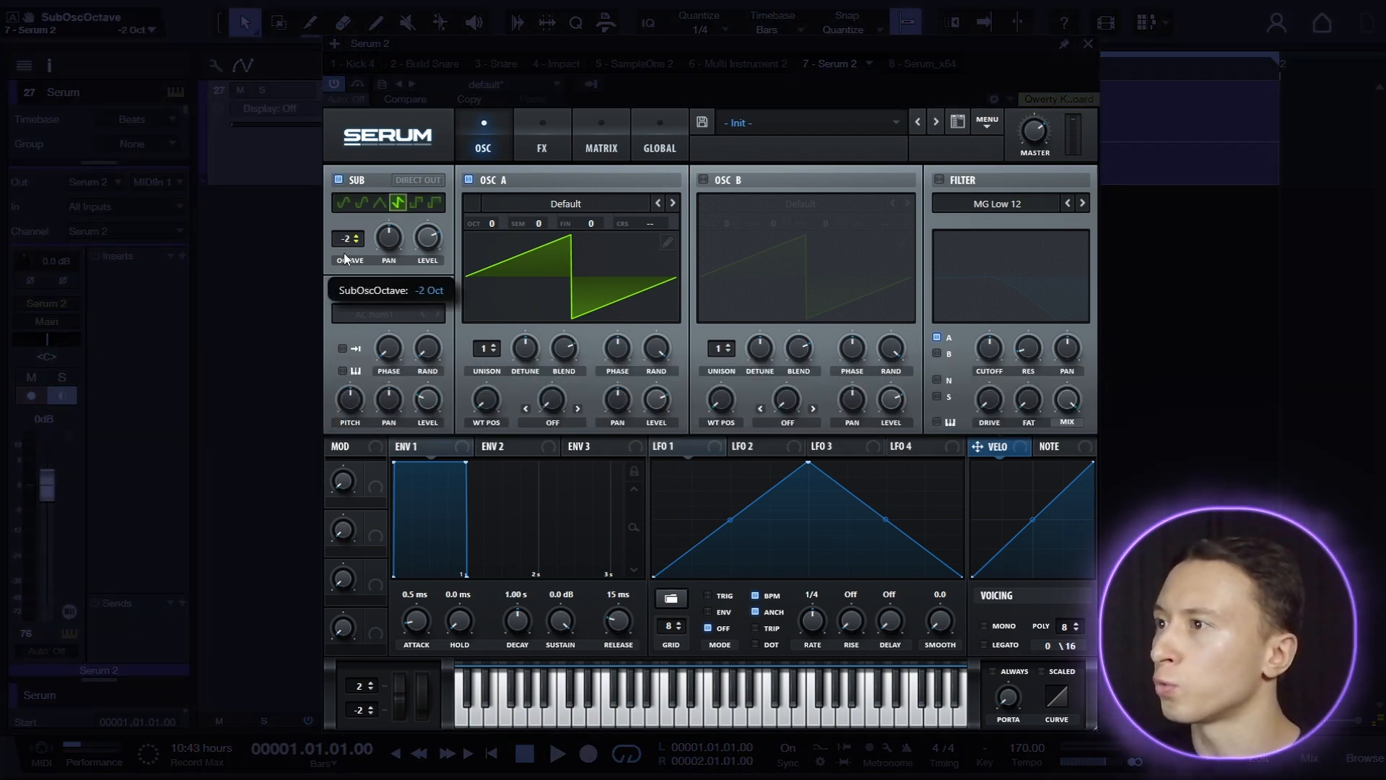
Set oscillators A and B to the Basic Shapes saw at octave -2, with oscillator B's wavetable position at 2.
click(518, 204)
mouse_move(524, 223)
click(644, 309)
drag(492, 223, 492, 265)
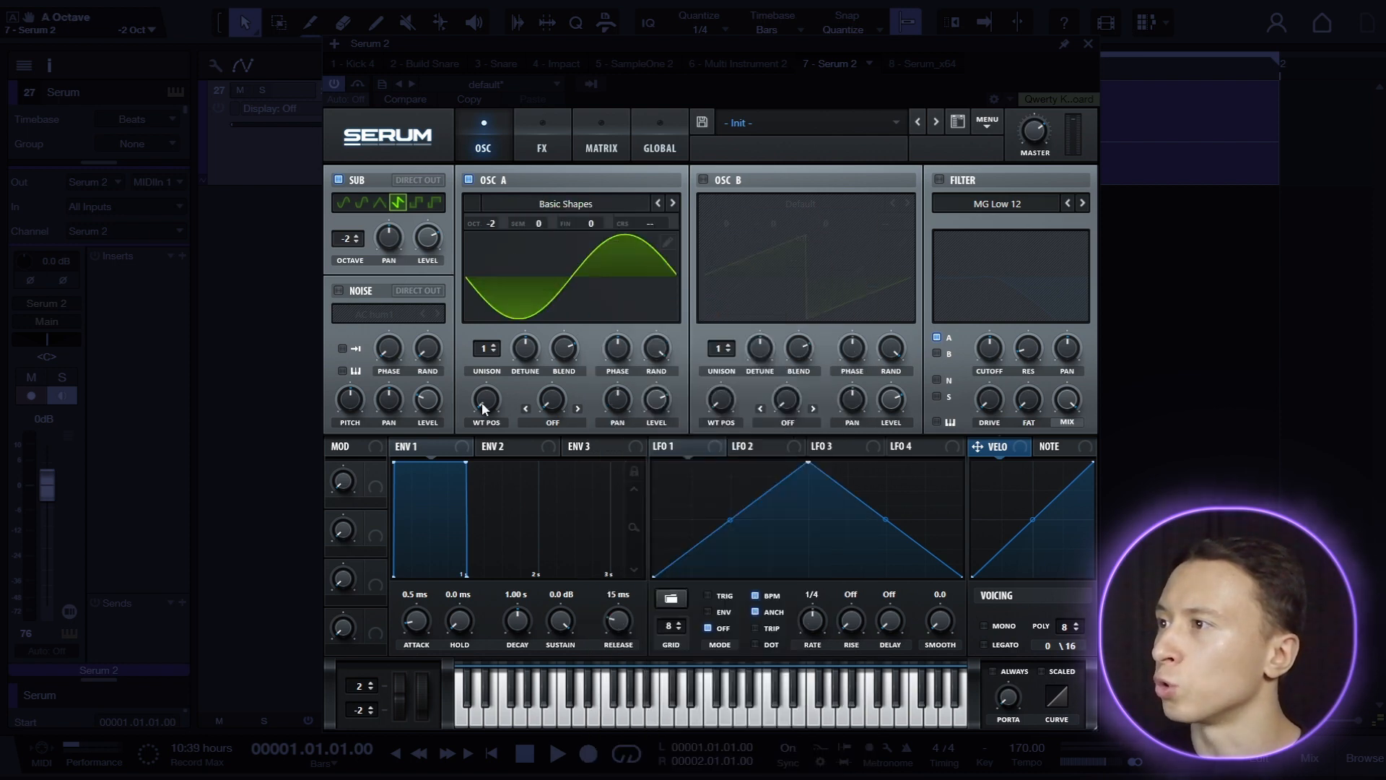
drag(482, 401, 488, 378)
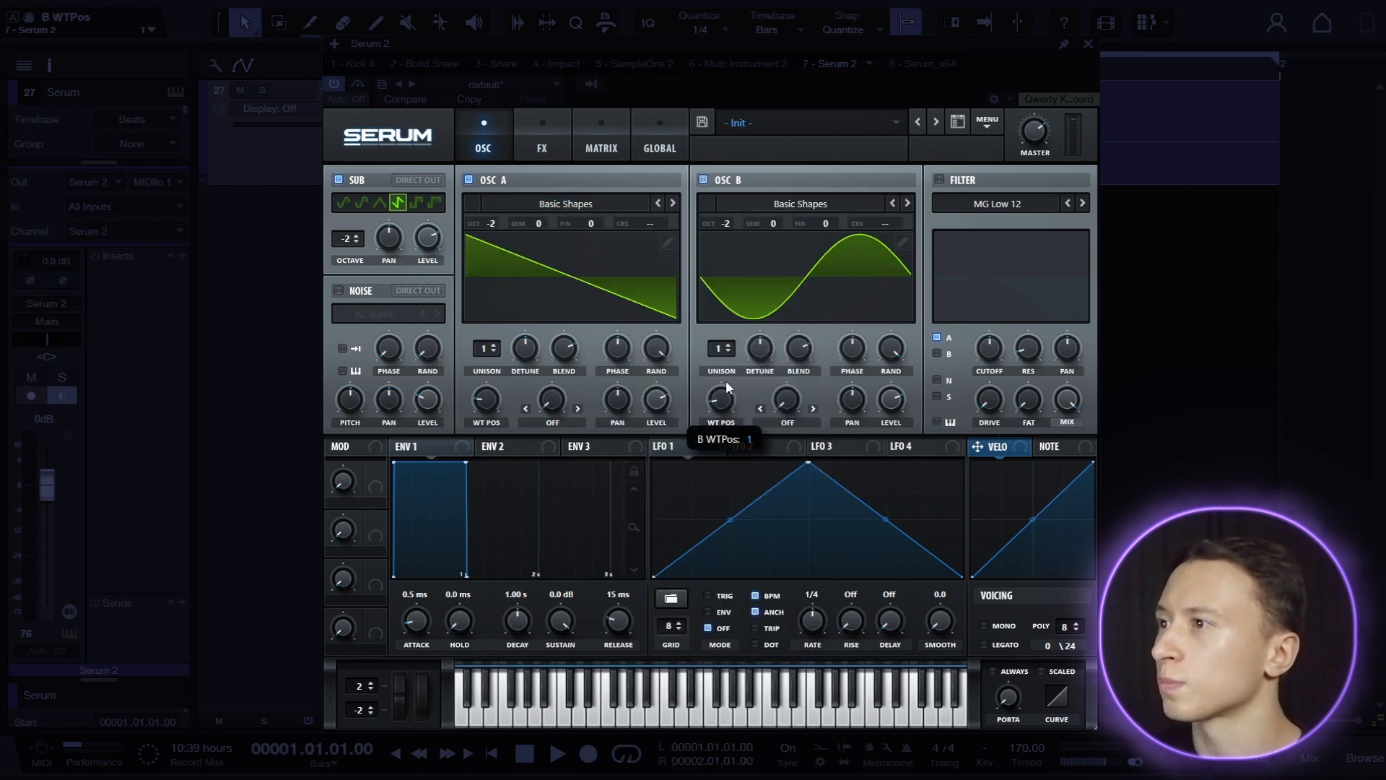
drag(726, 380, 726, 374)
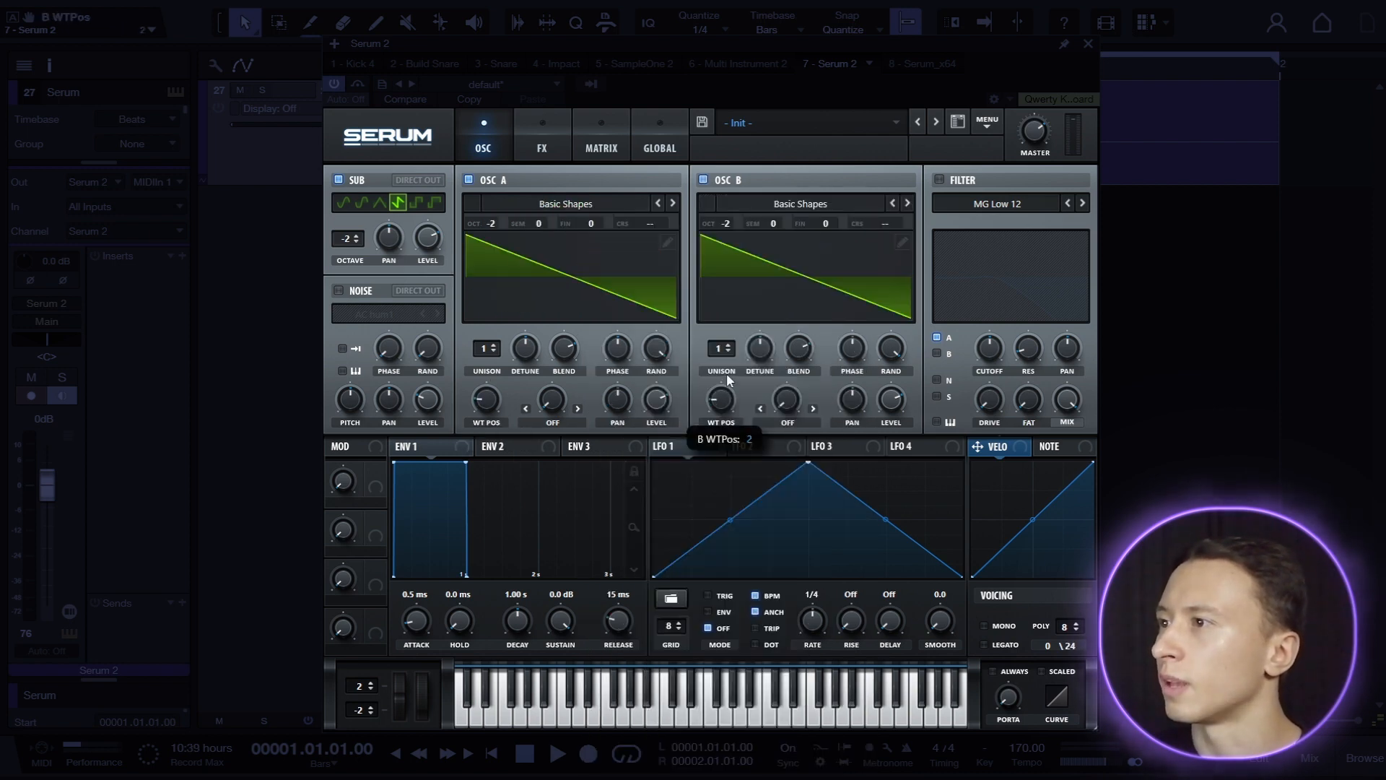
Set oscillator B's warp to Sync (Window 1/2) and modulate it with LFO 1, running unsynced at 0.3 Hz.
click(787, 421)
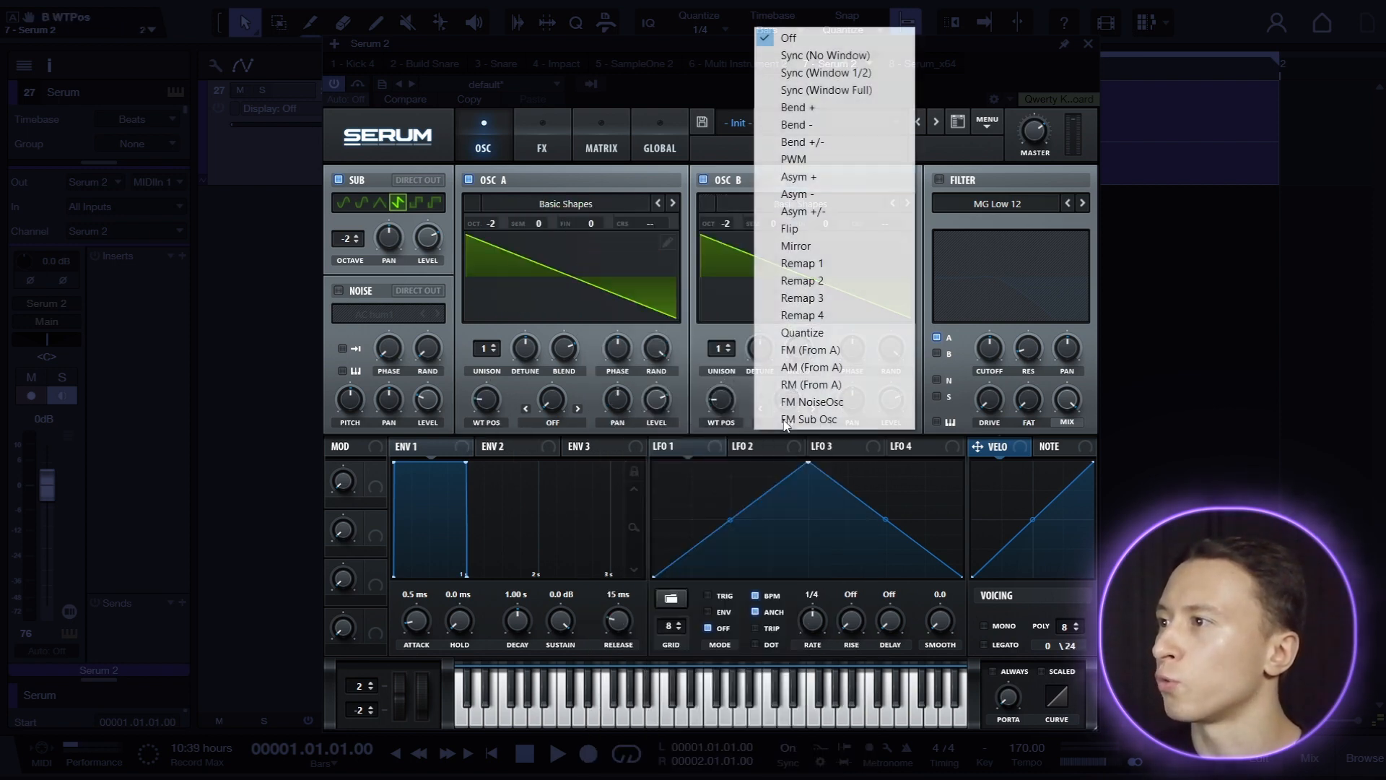
click(844, 75)
click(760, 594)
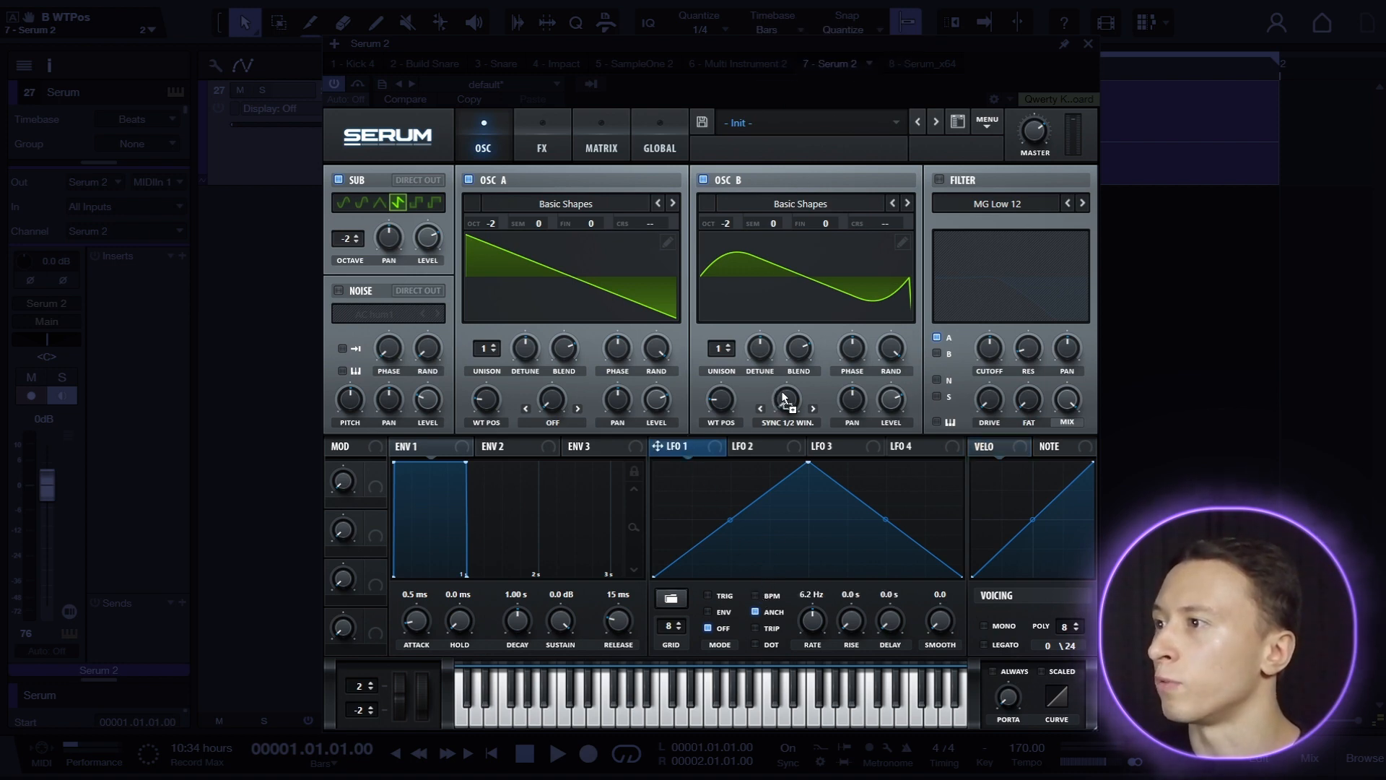
drag(785, 399, 785, 399)
drag(812, 621, 798, 658)
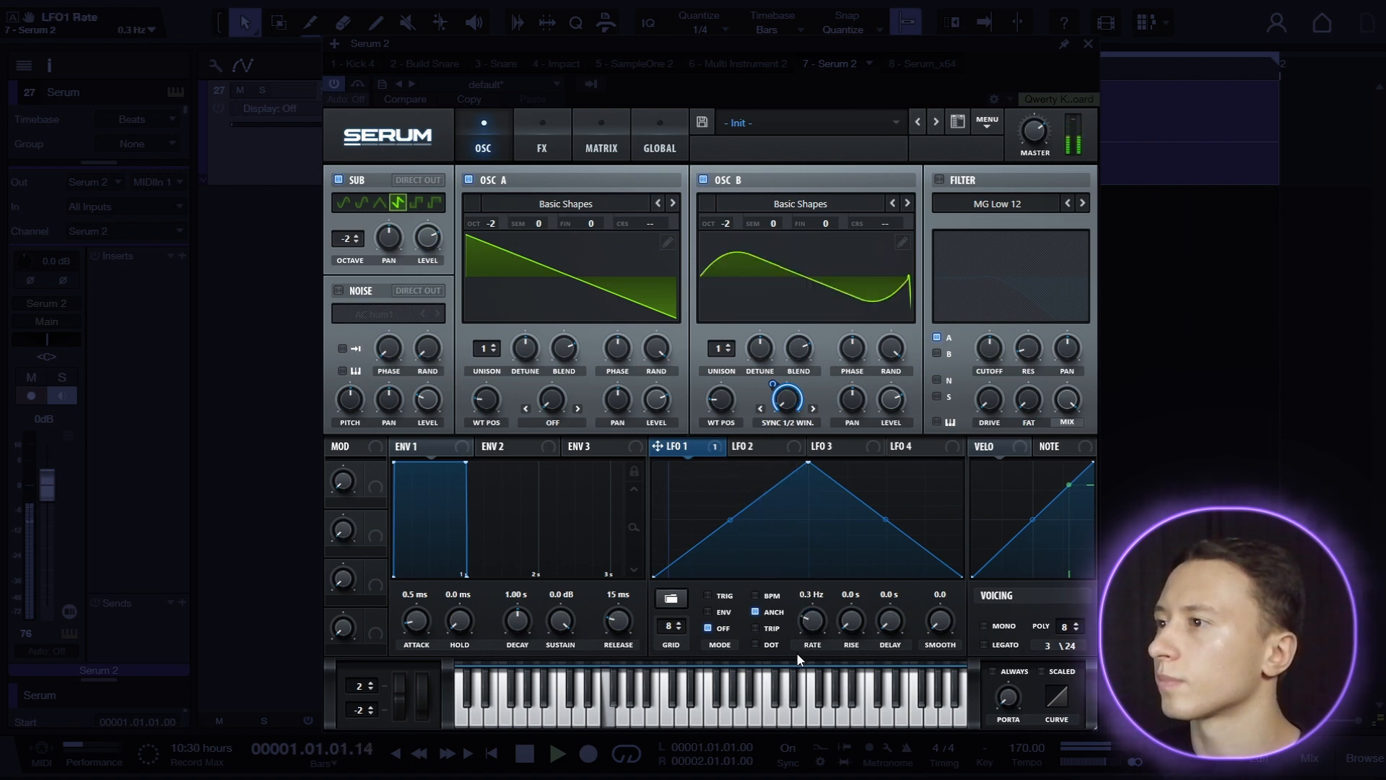
Set the LFO 1 modulation amount on oscillator B's warp to 12 and the base warp to 1.25.
drag(792, 400, 760, 448)
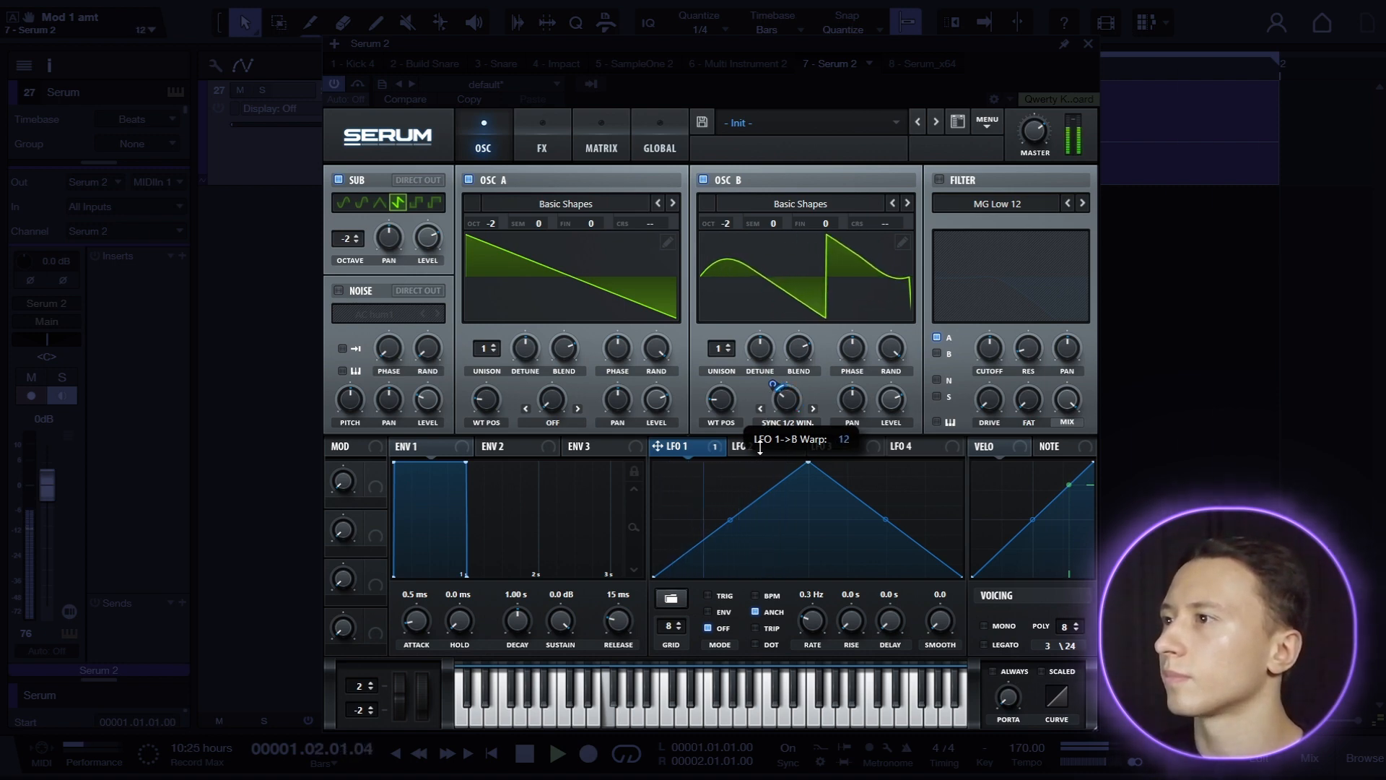
drag(787, 399, 791, 412)
key(space)
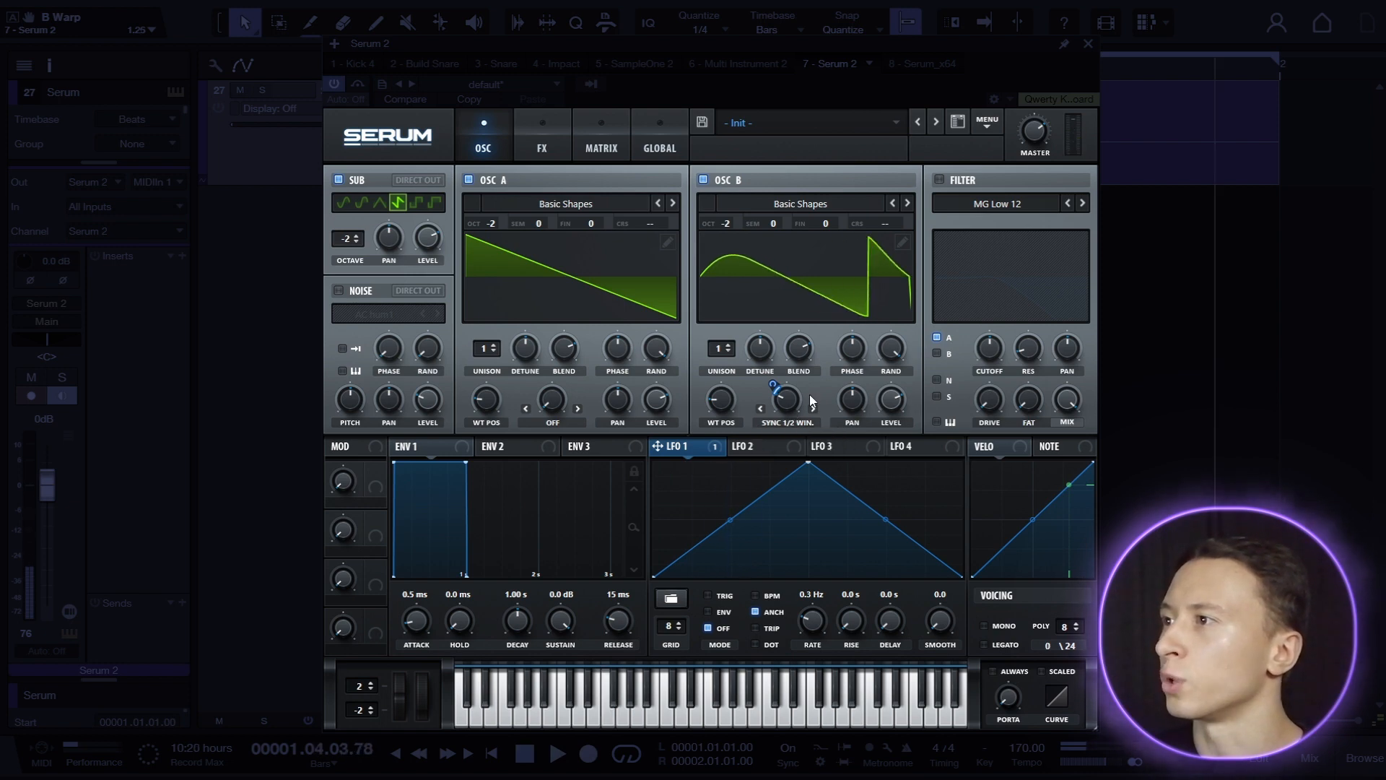
Detune oscillator A to -30 cents fine during playback.
key(space)
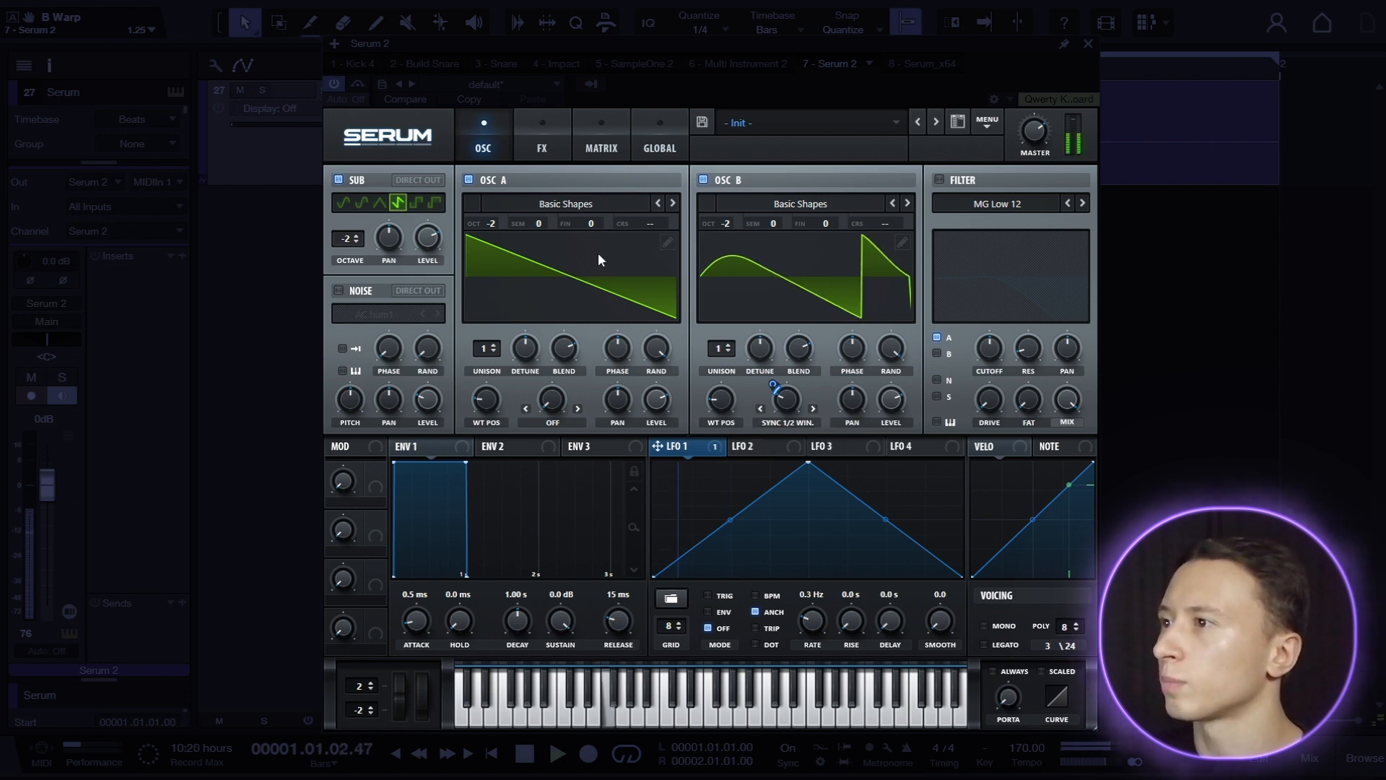
drag(588, 222, 596, 263)
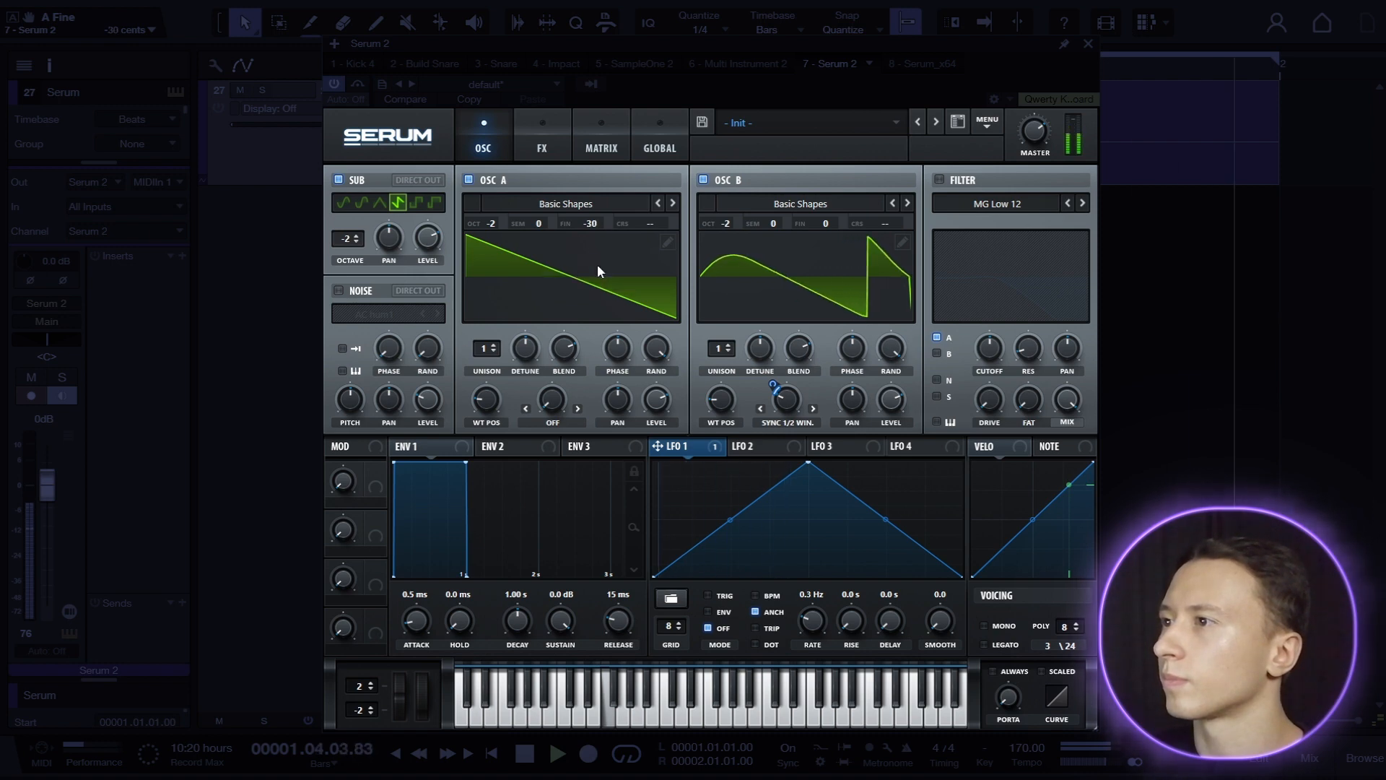
key(space)
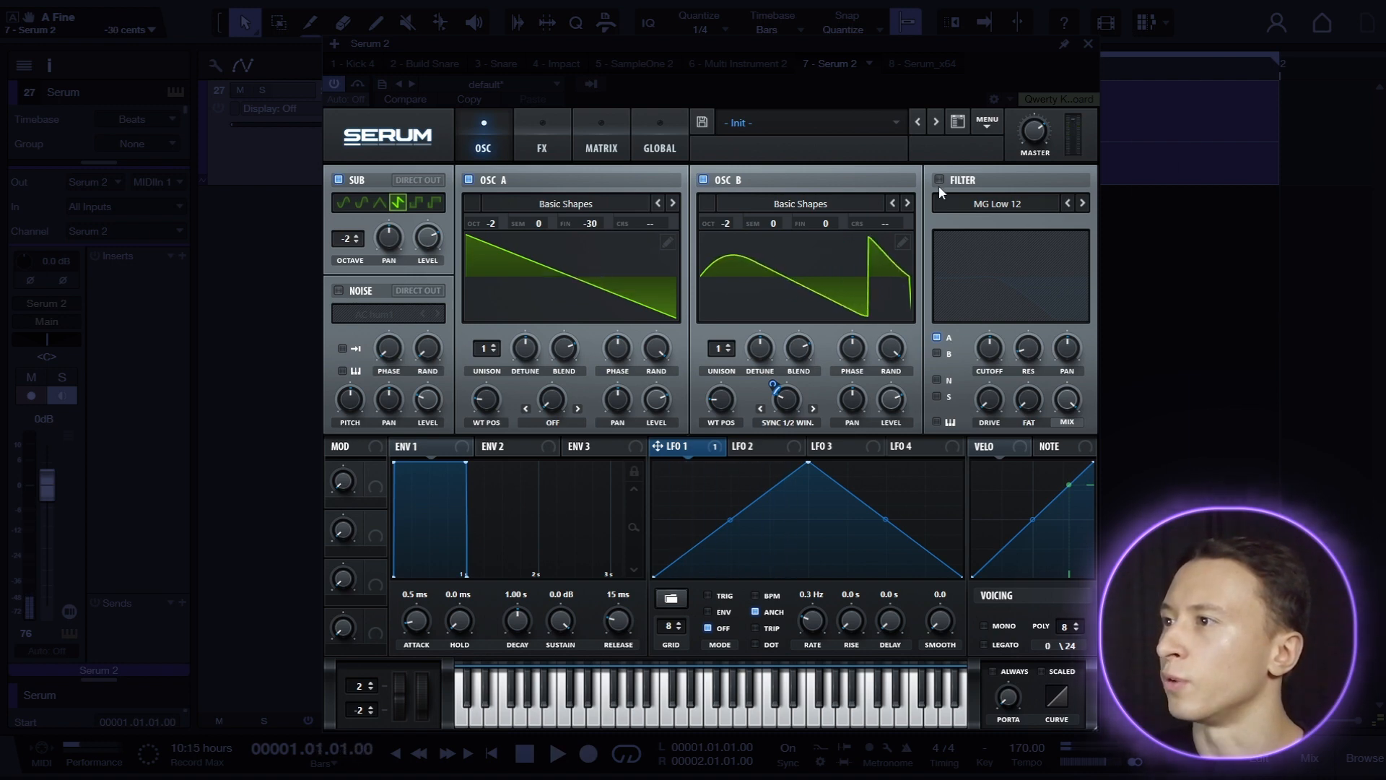
Enable the filter as MG Low 24 and route oscillator B and the sub through it along with oscillator A.
click(940, 180)
click(997, 204)
mouse_move(1011, 221)
click(1072, 274)
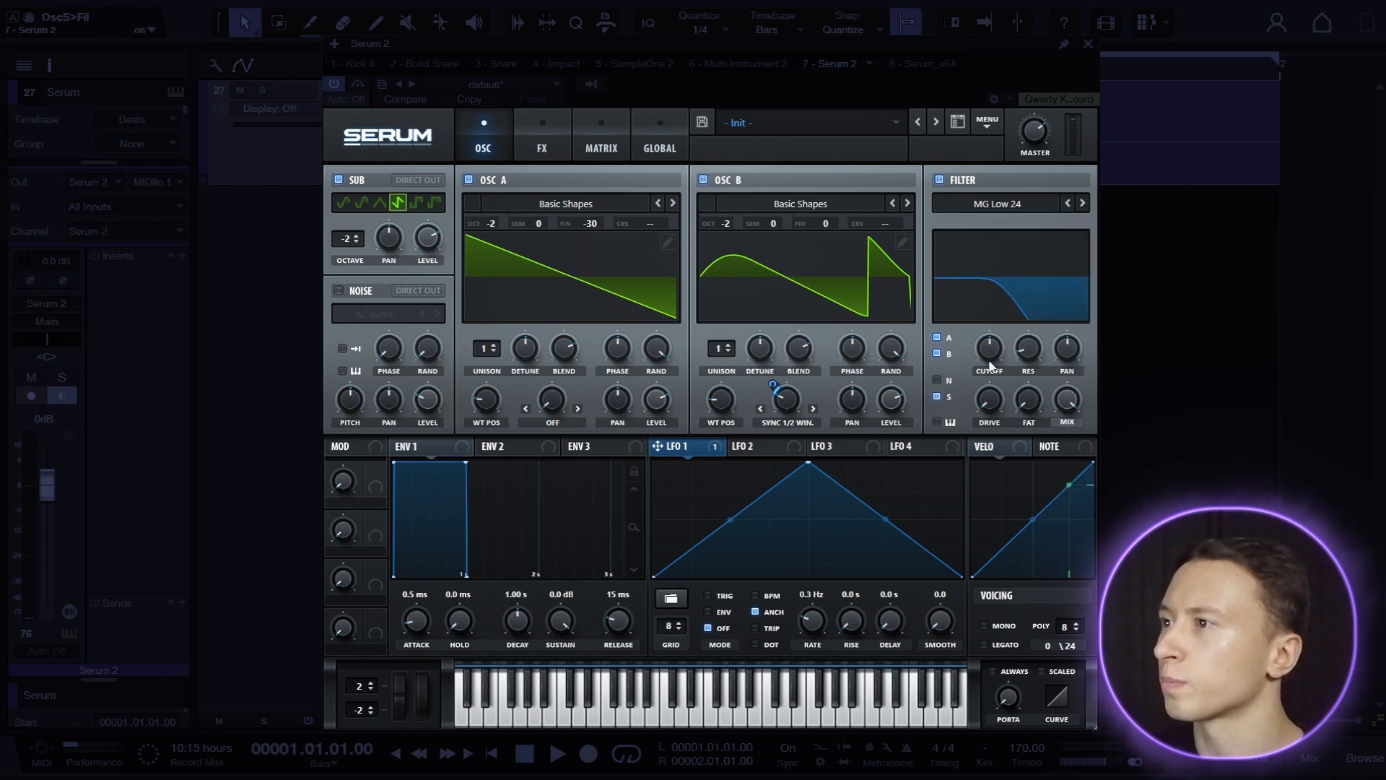
Raise the filter cutoff and set its drive and Fat to 100%.
drag(992, 347, 1007, 313)
drag(989, 399, 1034, 242)
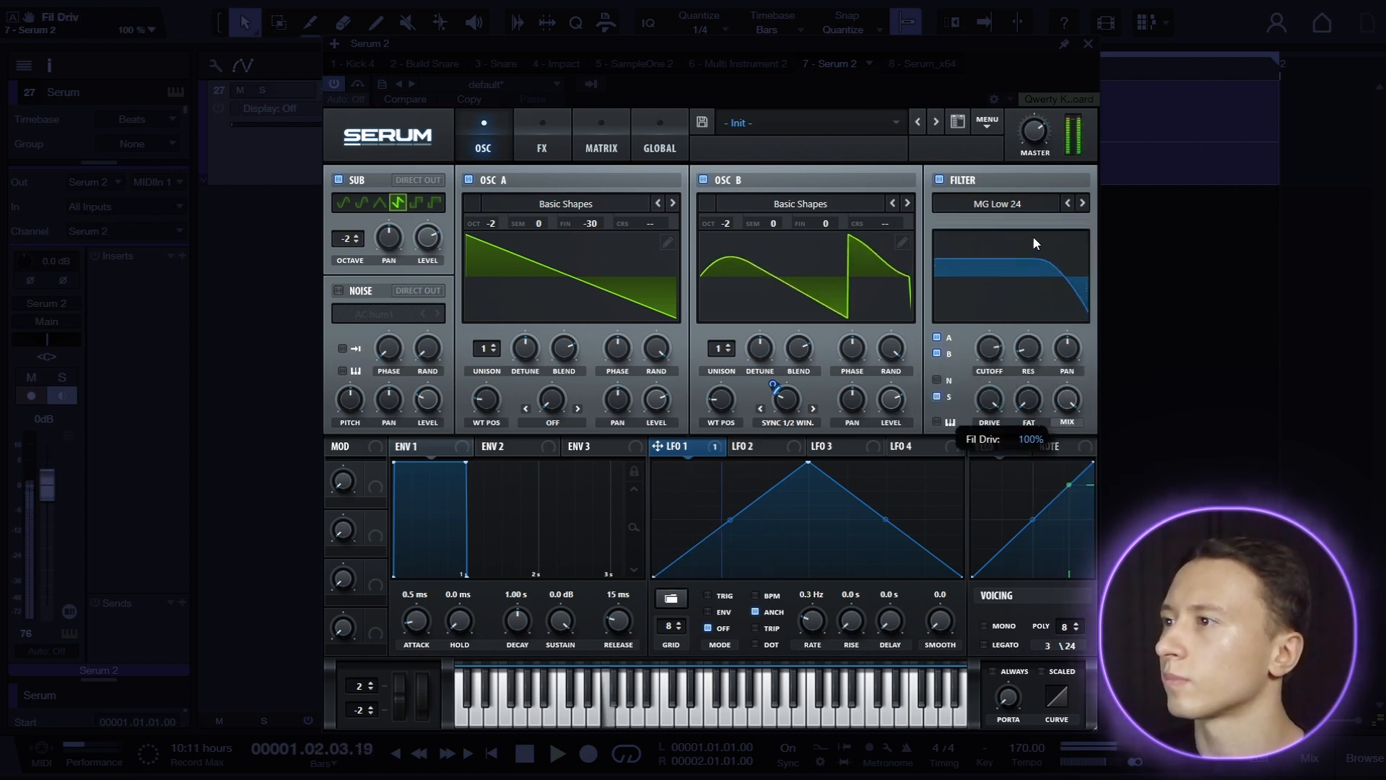
drag(1028, 399, 1085, 216)
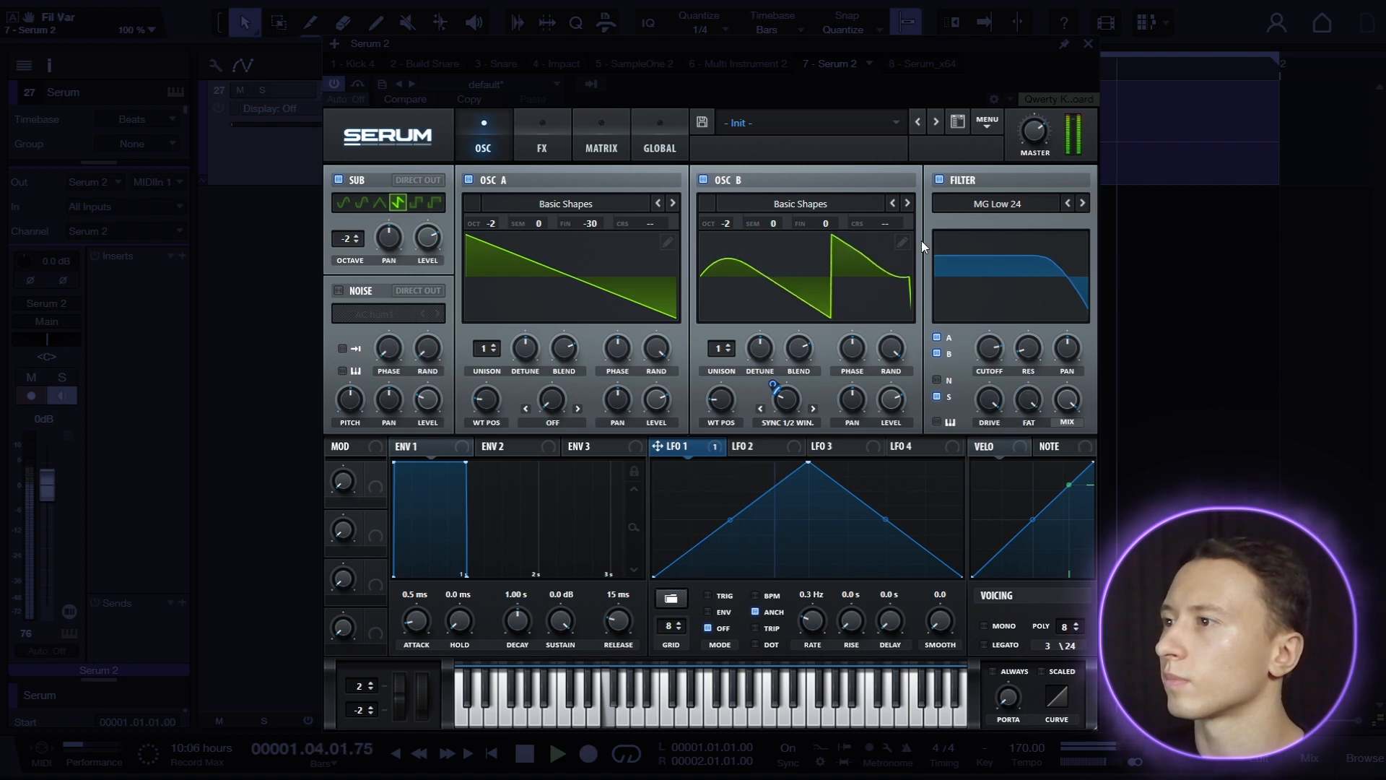
Enable the Tube distortion effect and raise its drive.
click(542, 147)
click(346, 210)
drag(894, 189, 886, 128)
Add a compressor in multiband mode with a lowered threshold, and set the master volume to 66%.
click(344, 337)
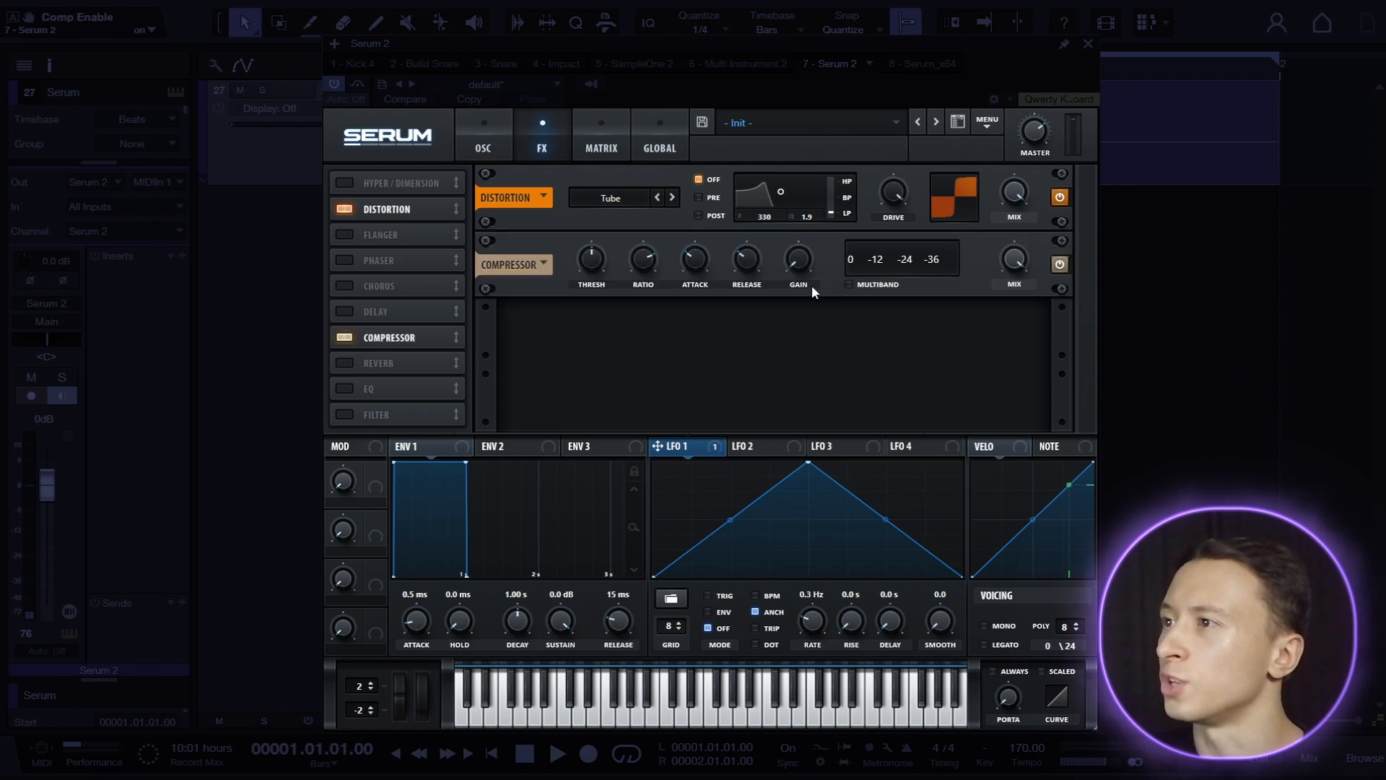
click(849, 283)
drag(592, 260, 585, 275)
drag(1037, 136, 1036, 141)
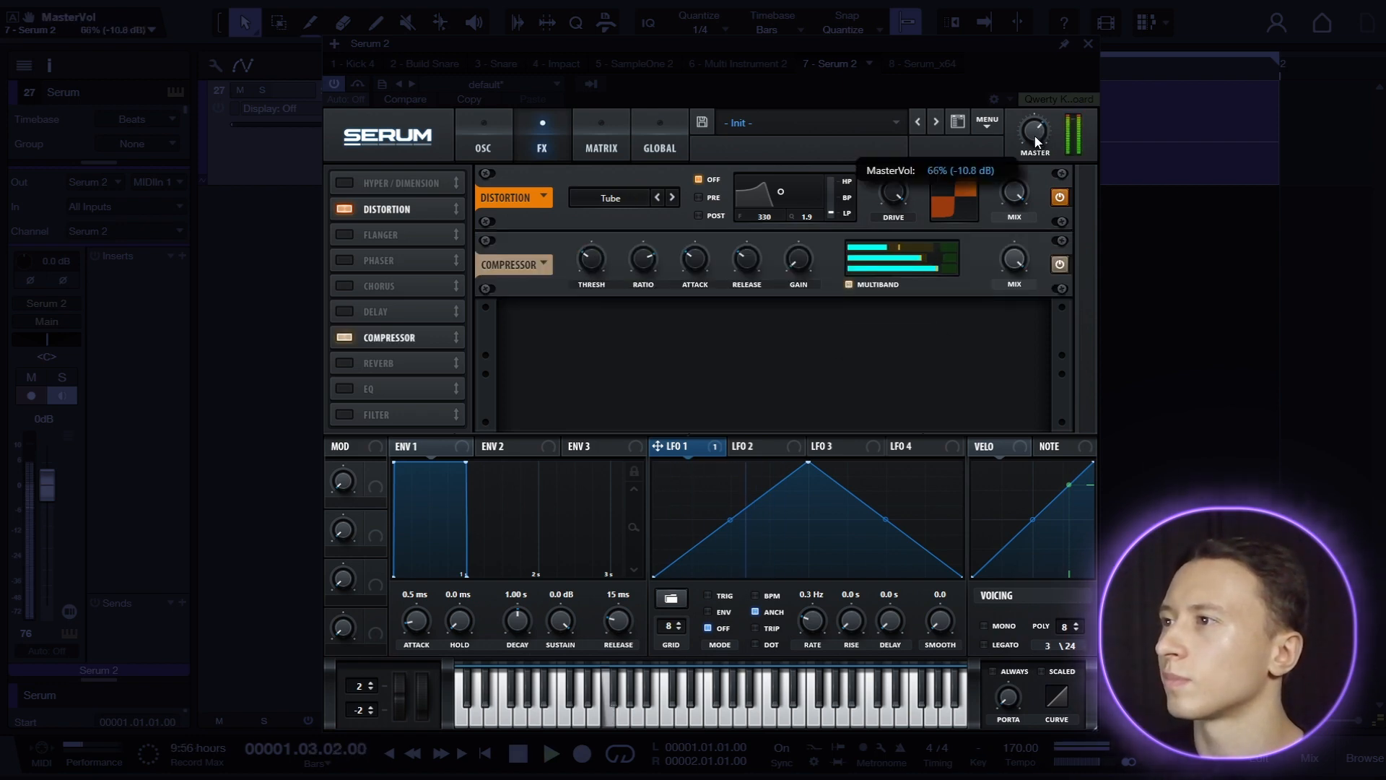
Add an EQ before the compressor with a low-band peak cut near 283 Hz and a high-band low-pass at 12700 Hz.
click(356, 389)
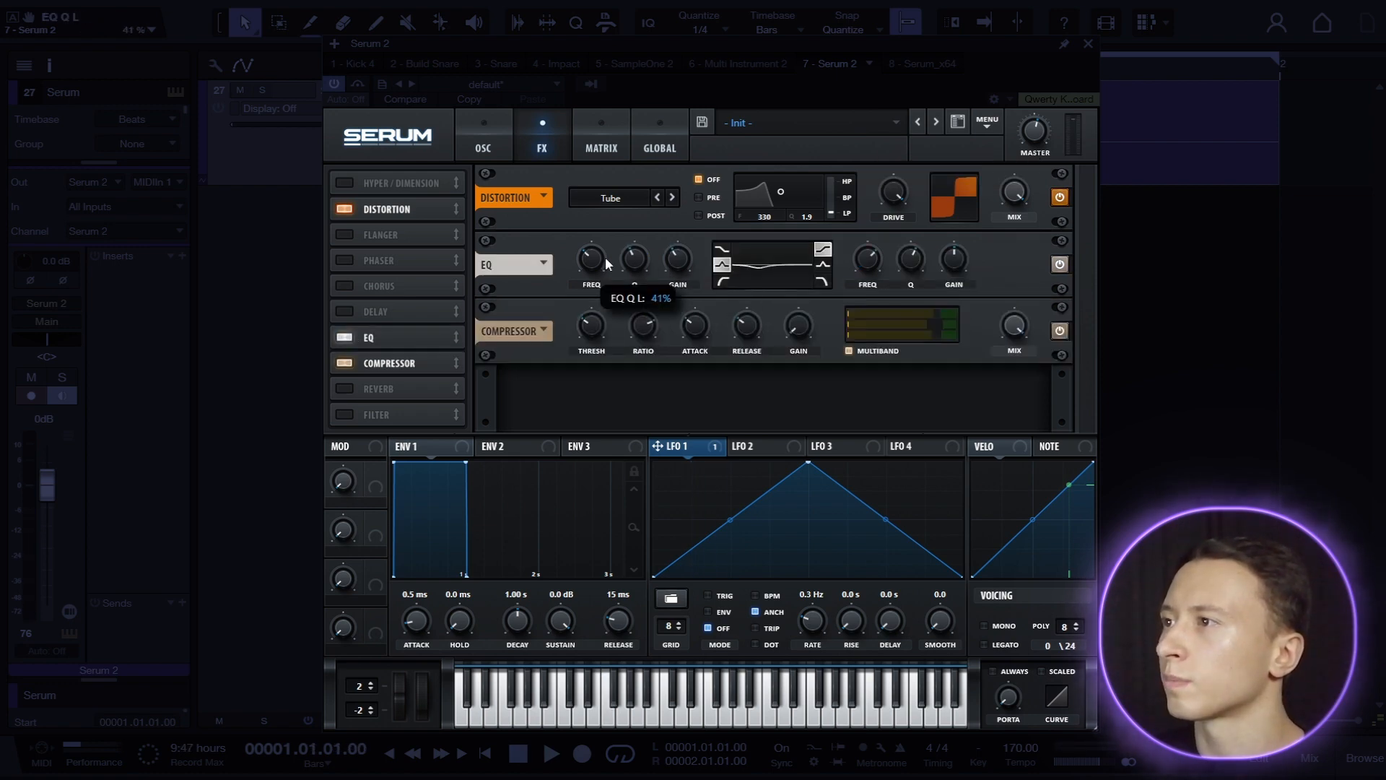
key(space)
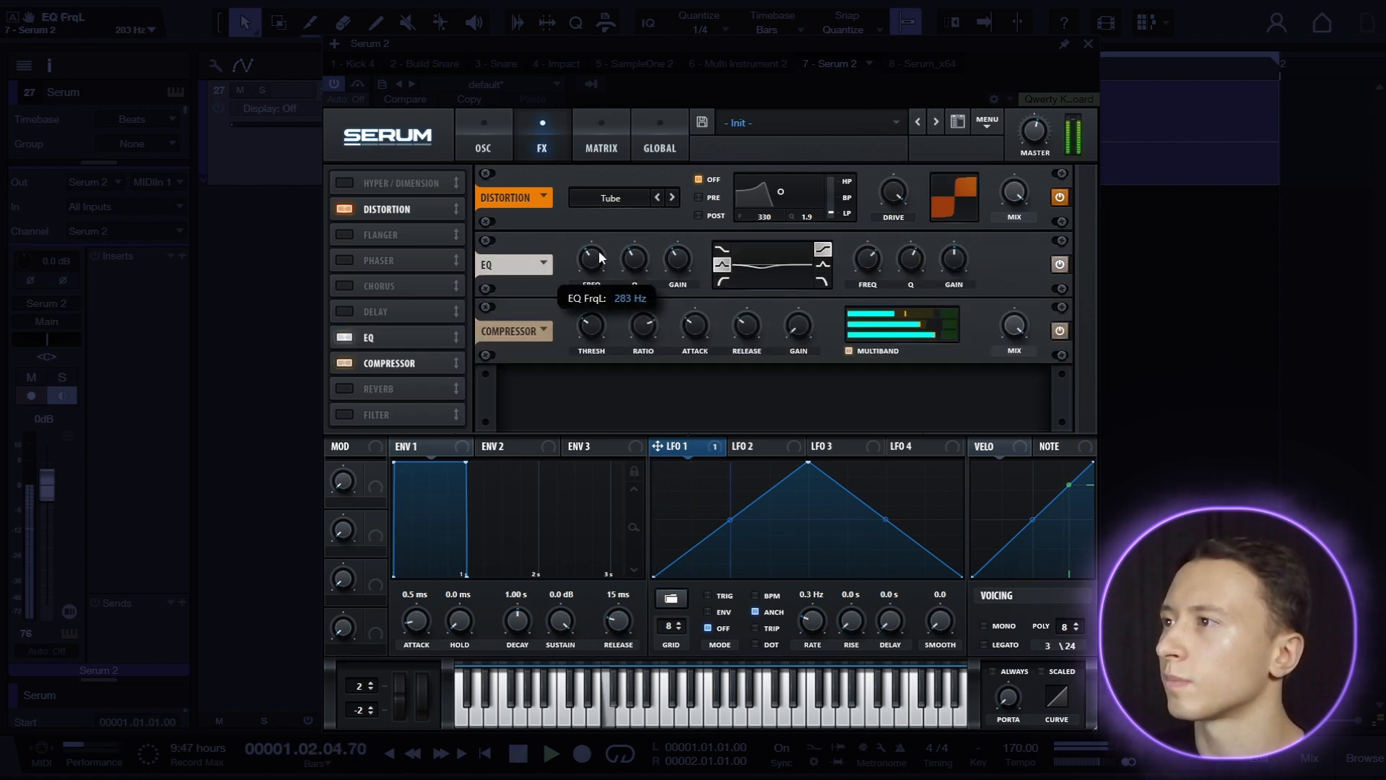
click(822, 280)
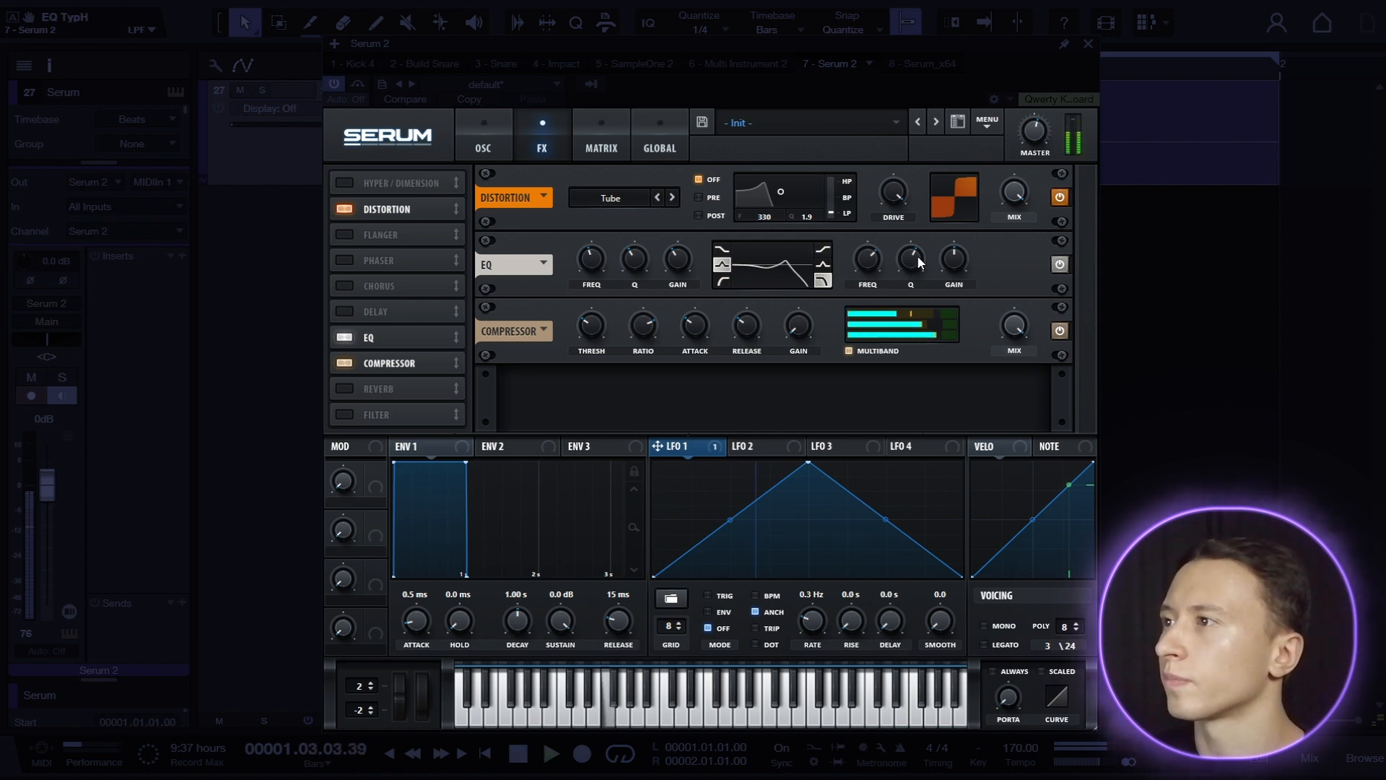
drag(917, 256, 885, 240)
key(space)
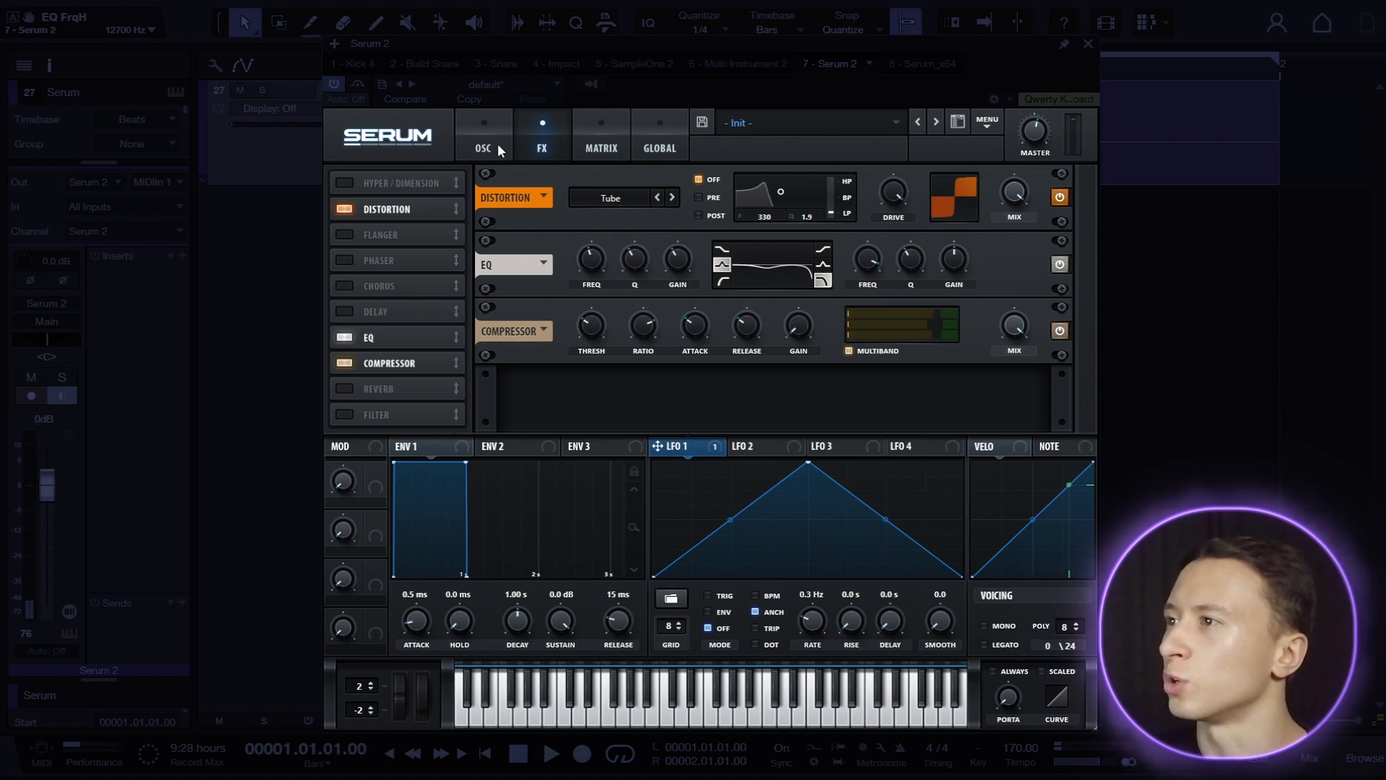
Return to the oscillators and adjust oscillator B's Sync 1/2 window warp amount during playback.
click(499, 150)
key(space)
mouse_move(792, 402)
mouse_down()
mouse_move(798, 367)
mouse_move(784, 399)
mouse_up()
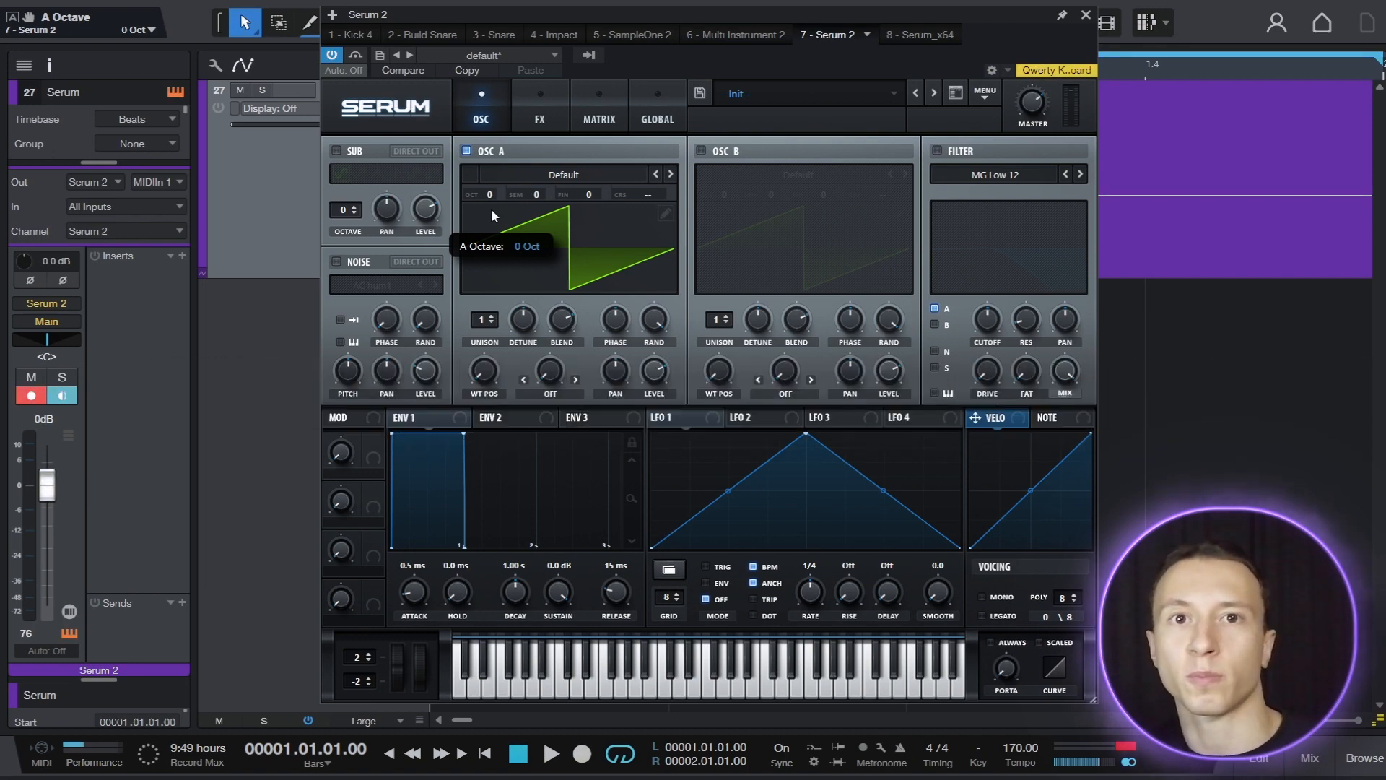
On the new Init patch, set oscillator A to -2 octaves and enable the filter with the Flg - flanger type.
drag(491, 197, 488, 237)
click(937, 151)
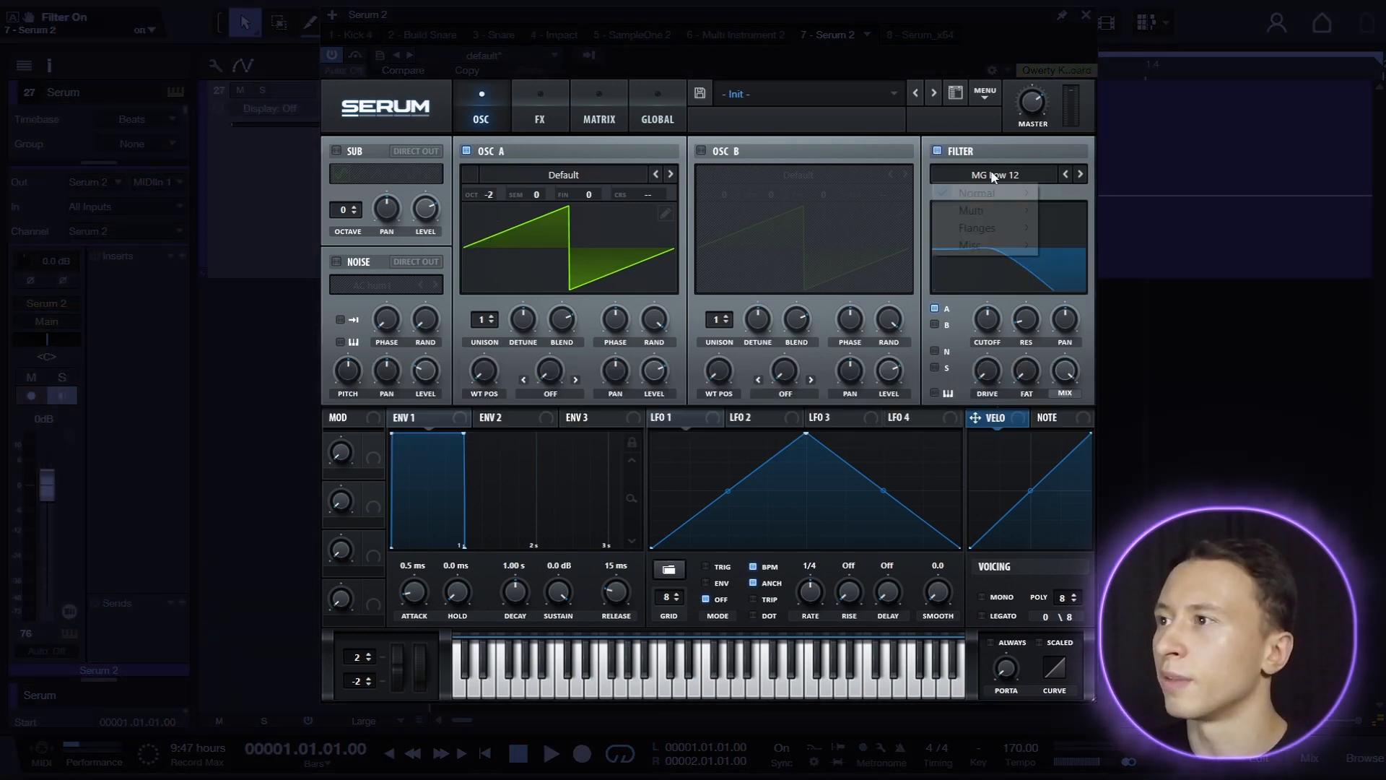
click(995, 174)
mouse_move(977, 228)
click(1074, 383)
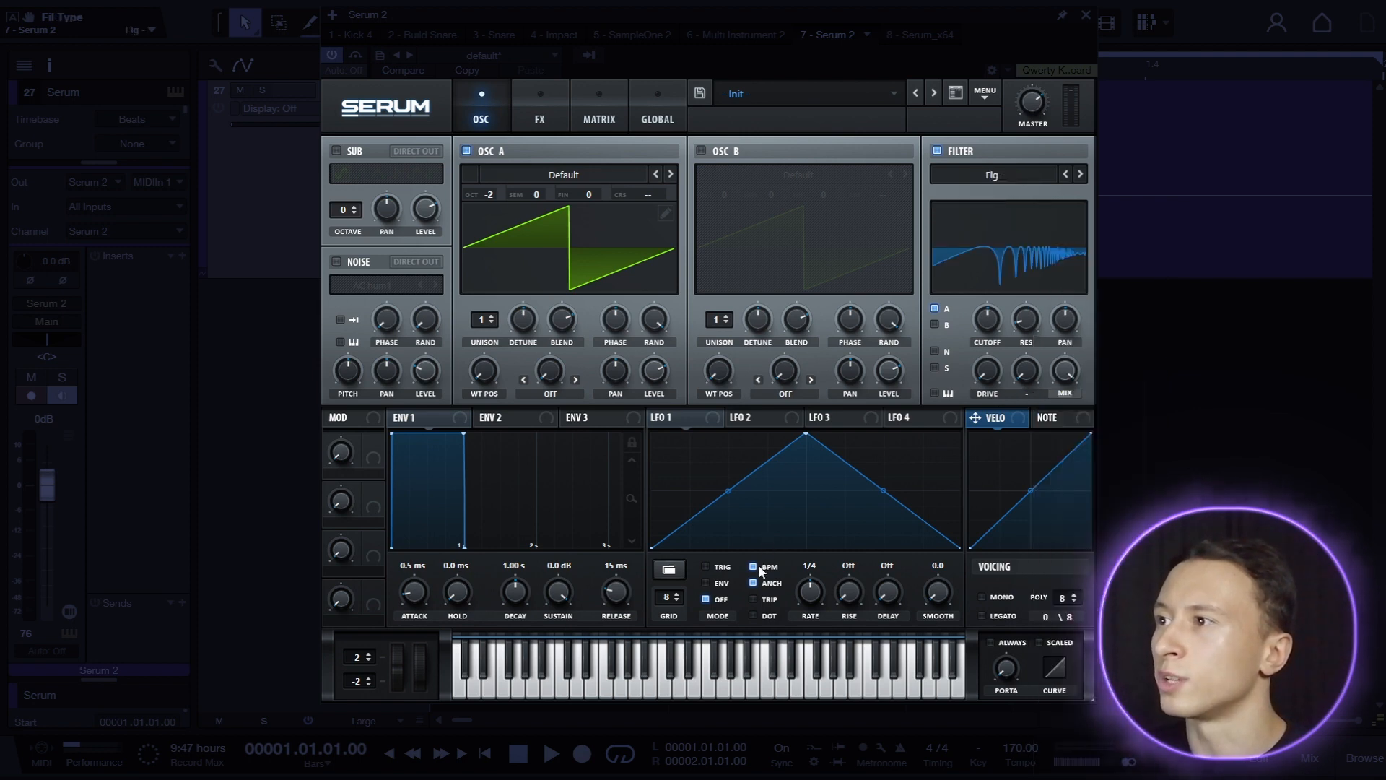
Modulate the flanger filter's cutoff with LFO 1 and set the LFO to a free-running rate of 2.9 Hz.
drag(993, 324, 979, 386)
mouse_move(987, 318)
mouse_down()
mouse_move(986, 348)
mouse_move(1010, 324)
mouse_up()
drag(810, 591, 814, 605)
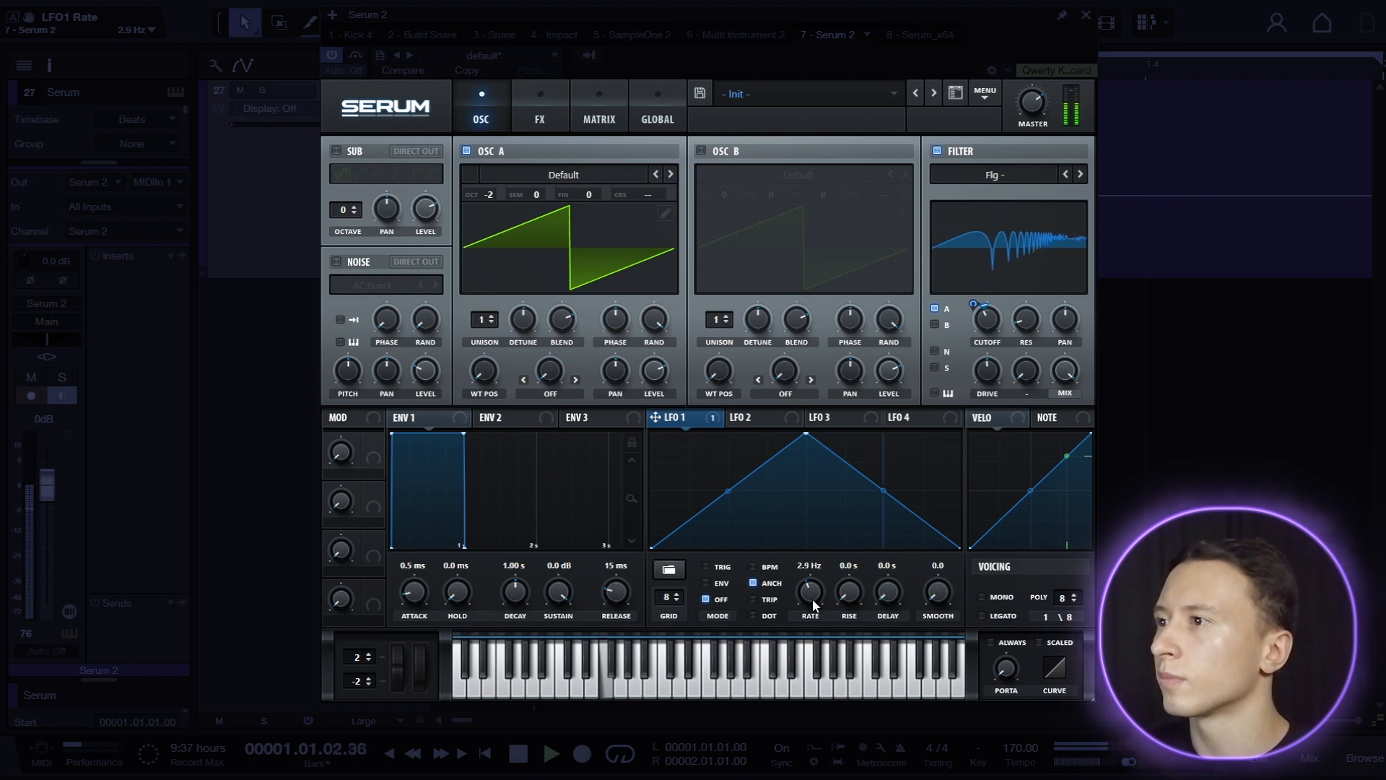
key(space)
Enable oscillator B at -2 octaves, detune A to -5 and B to 5 cents, and route B through the filter.
click(700, 151)
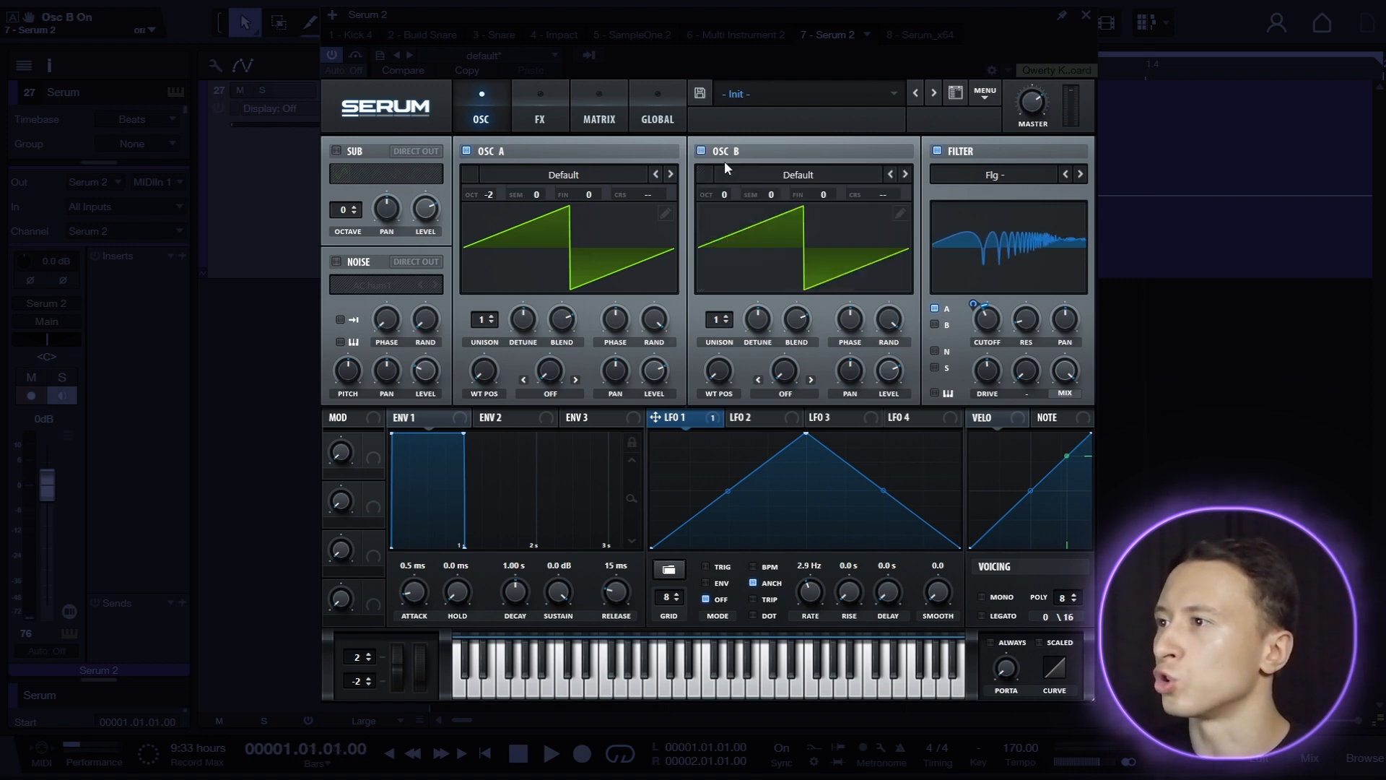
drag(727, 192, 726, 202)
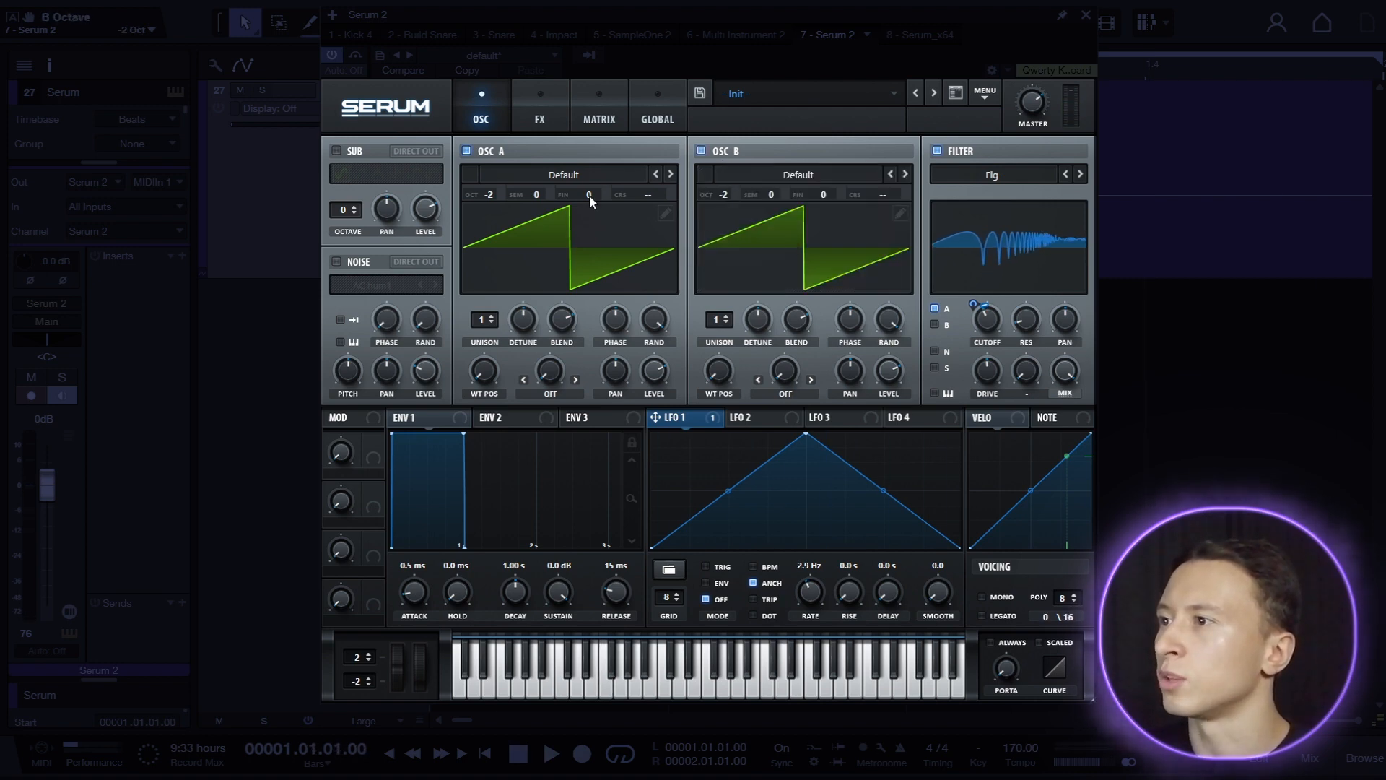
drag(589, 195, 588, 196)
drag(825, 192, 826, 190)
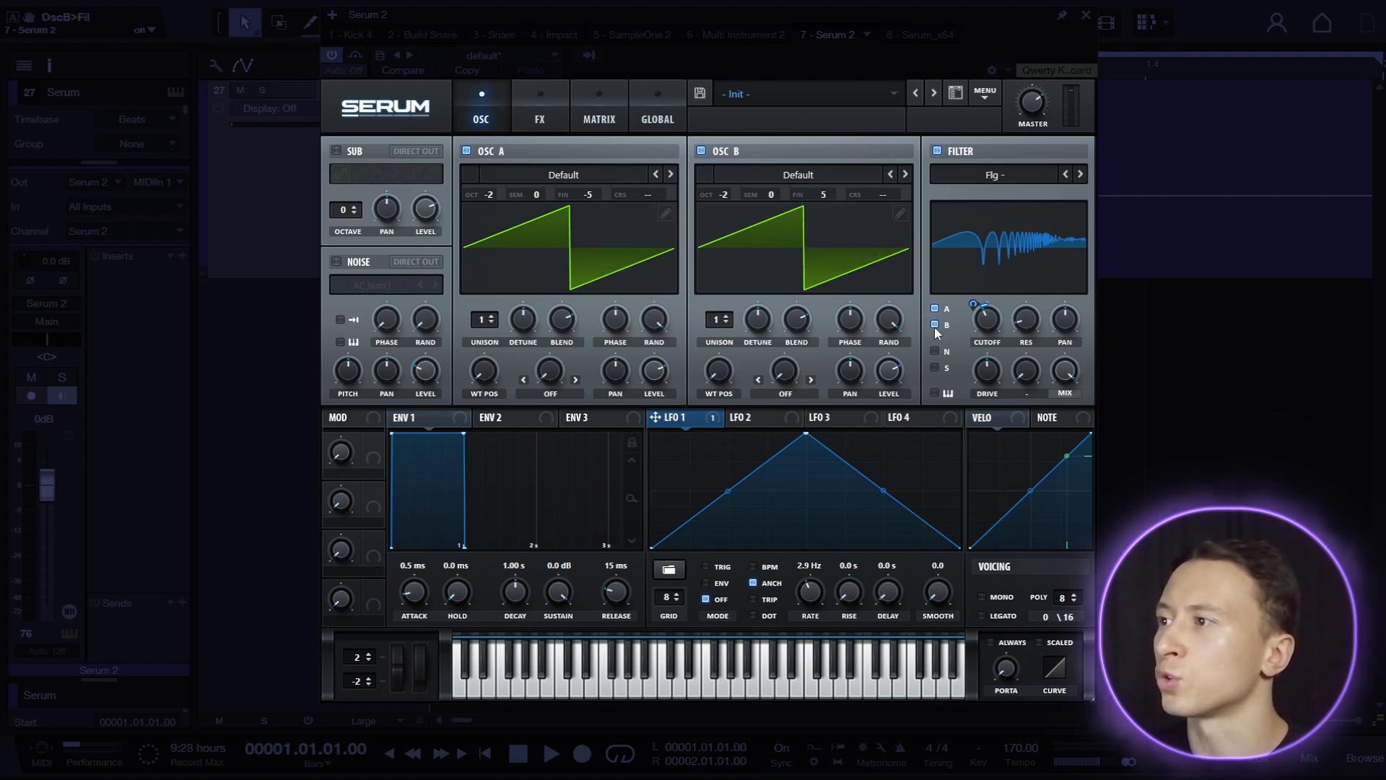
key(space)
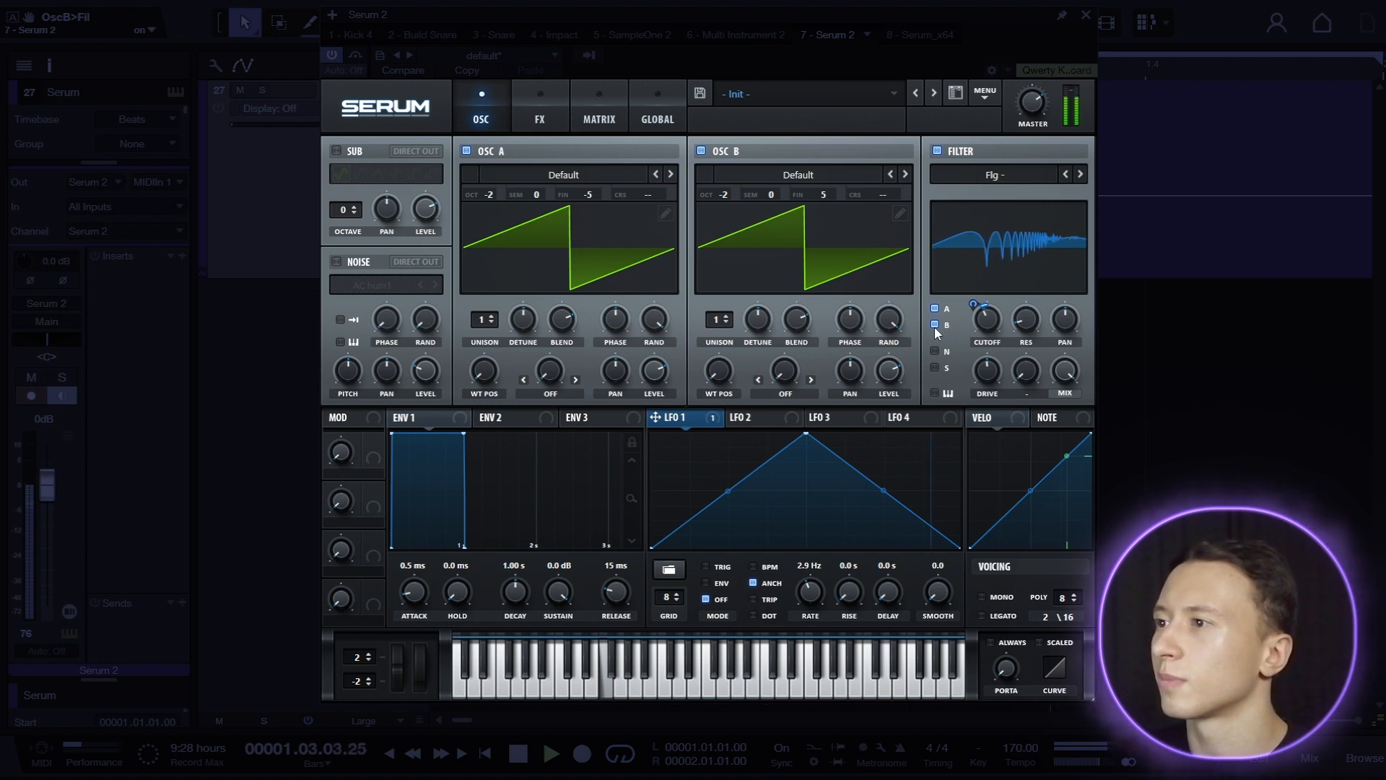
key(space)
Add a multiband compressor with a lowered threshold to the flanger patch and set the master volume to 52%.
click(553, 122)
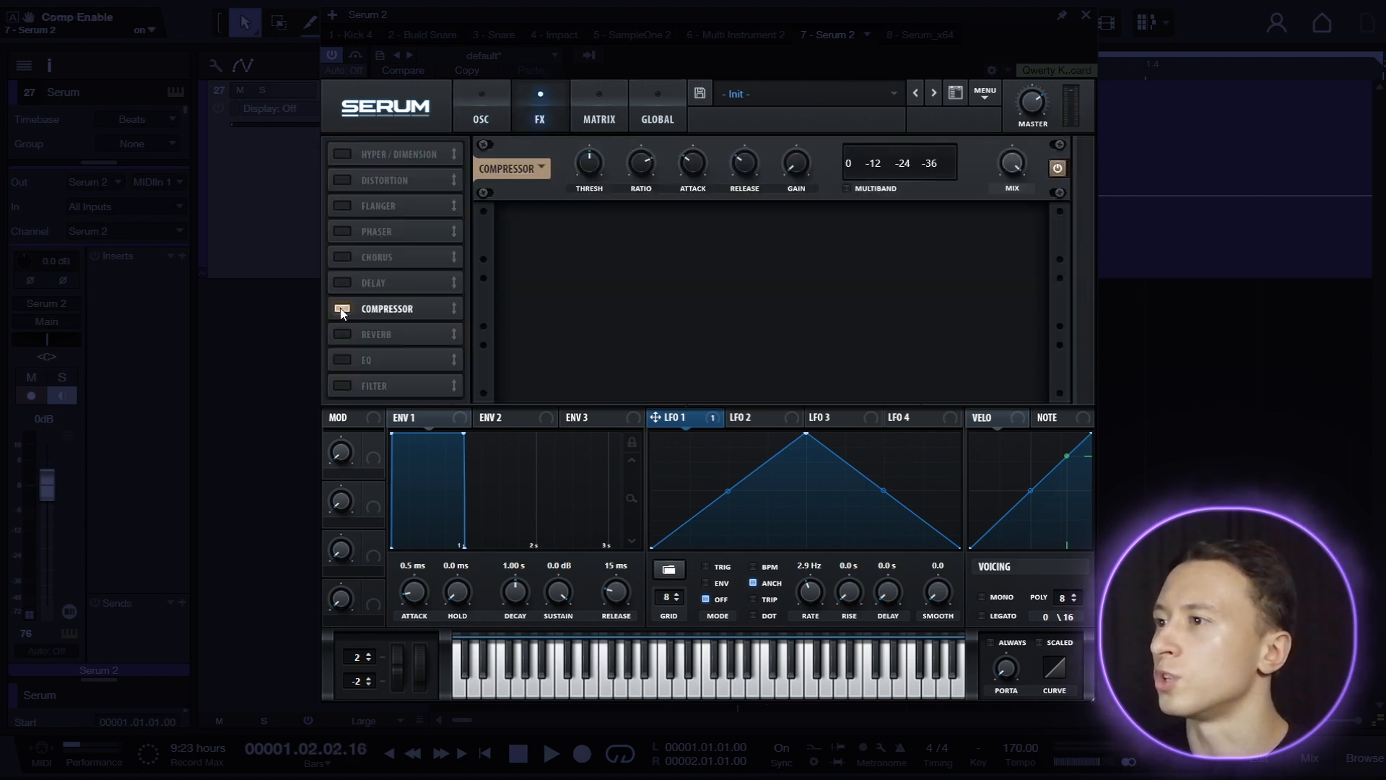
key(space)
click(589, 169)
drag(589, 169, 586, 185)
click(1035, 107)
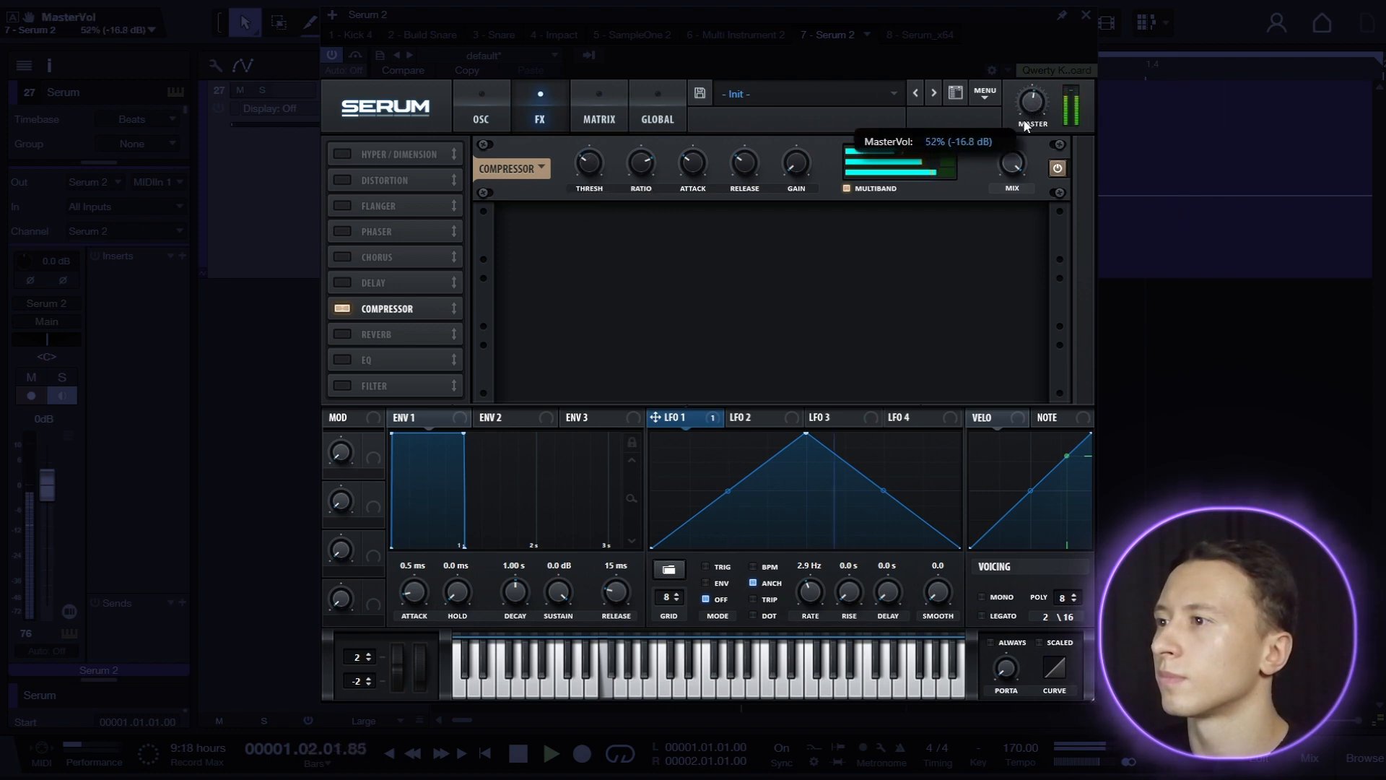
key(space)
Add Hyper/Dimension after the compressor with Hyper mix at 0%, Dimension mix at 25% and size at 18%.
click(342, 154)
drag(389, 159, 399, 307)
drag(804, 232, 773, 355)
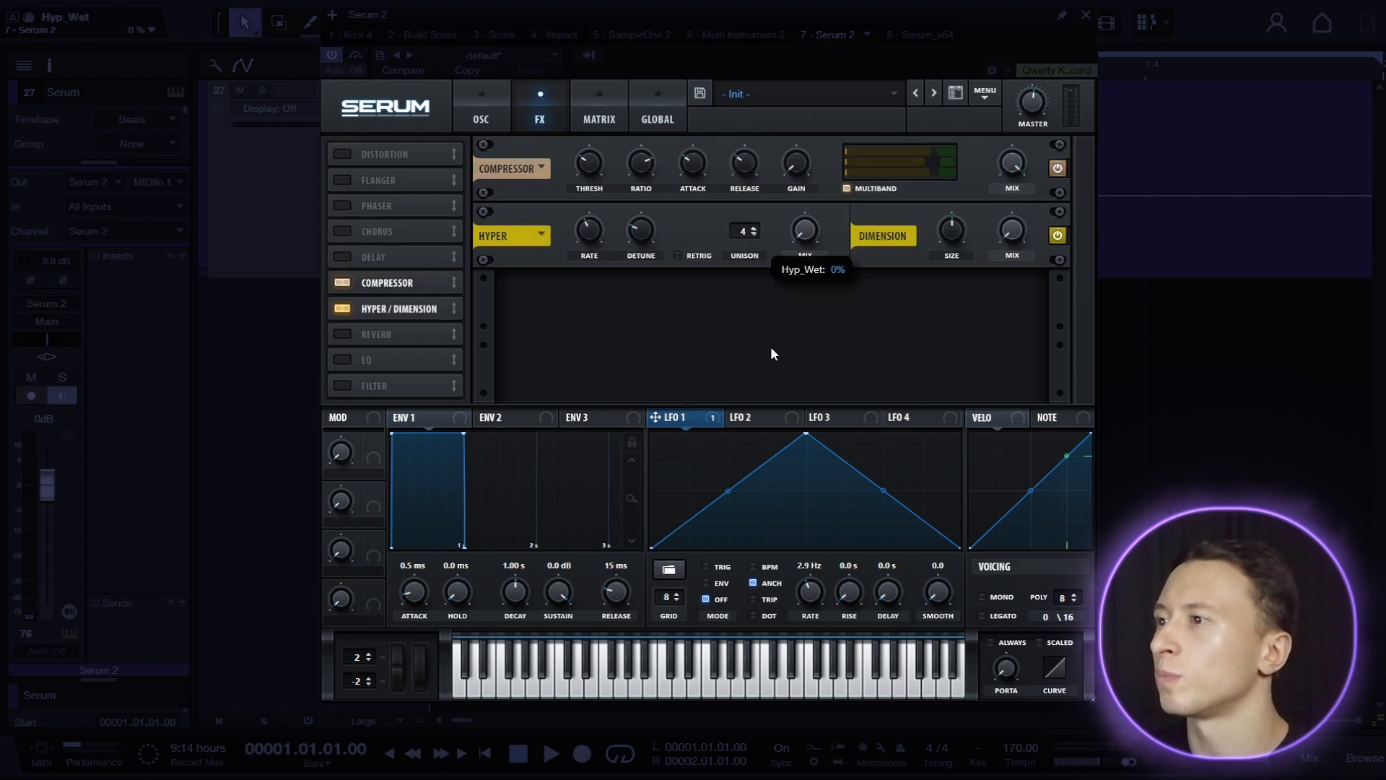
key(space)
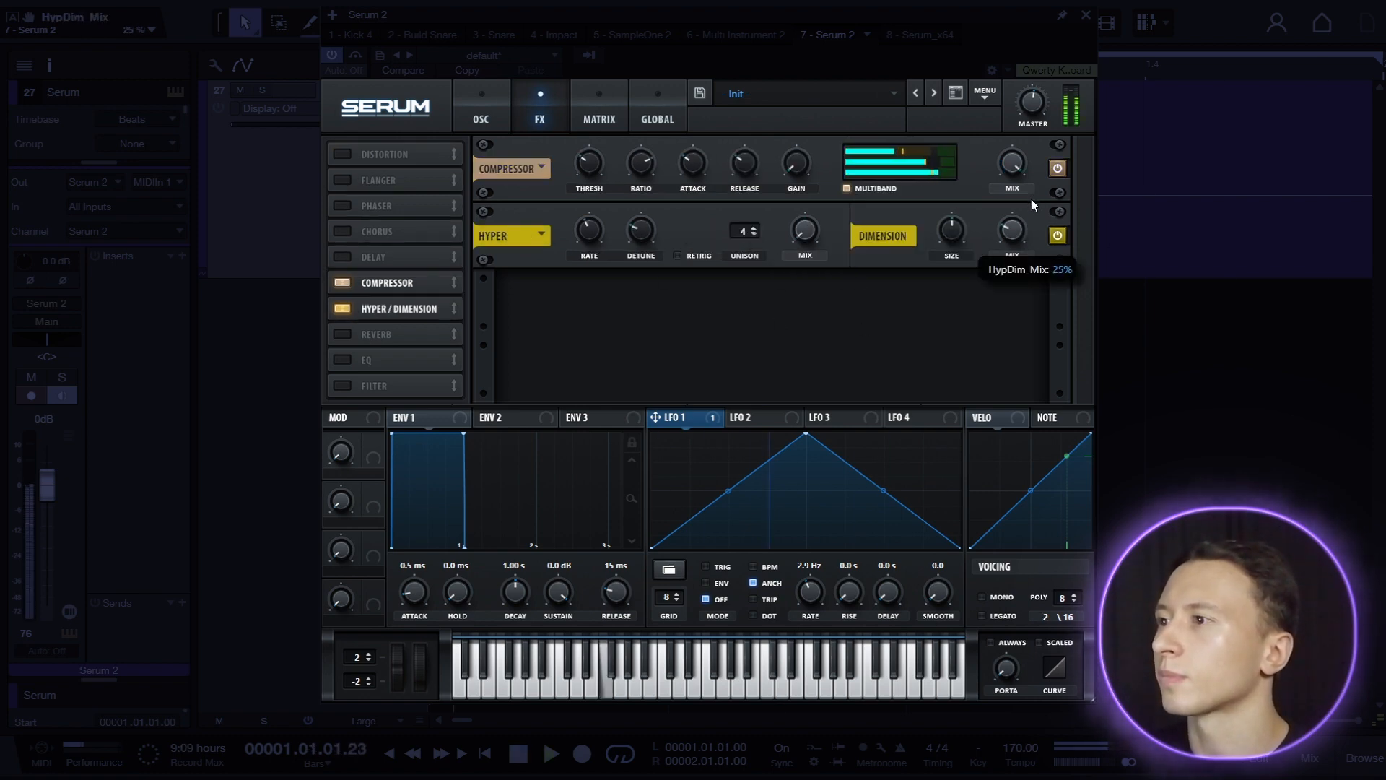
drag(938, 227, 940, 268)
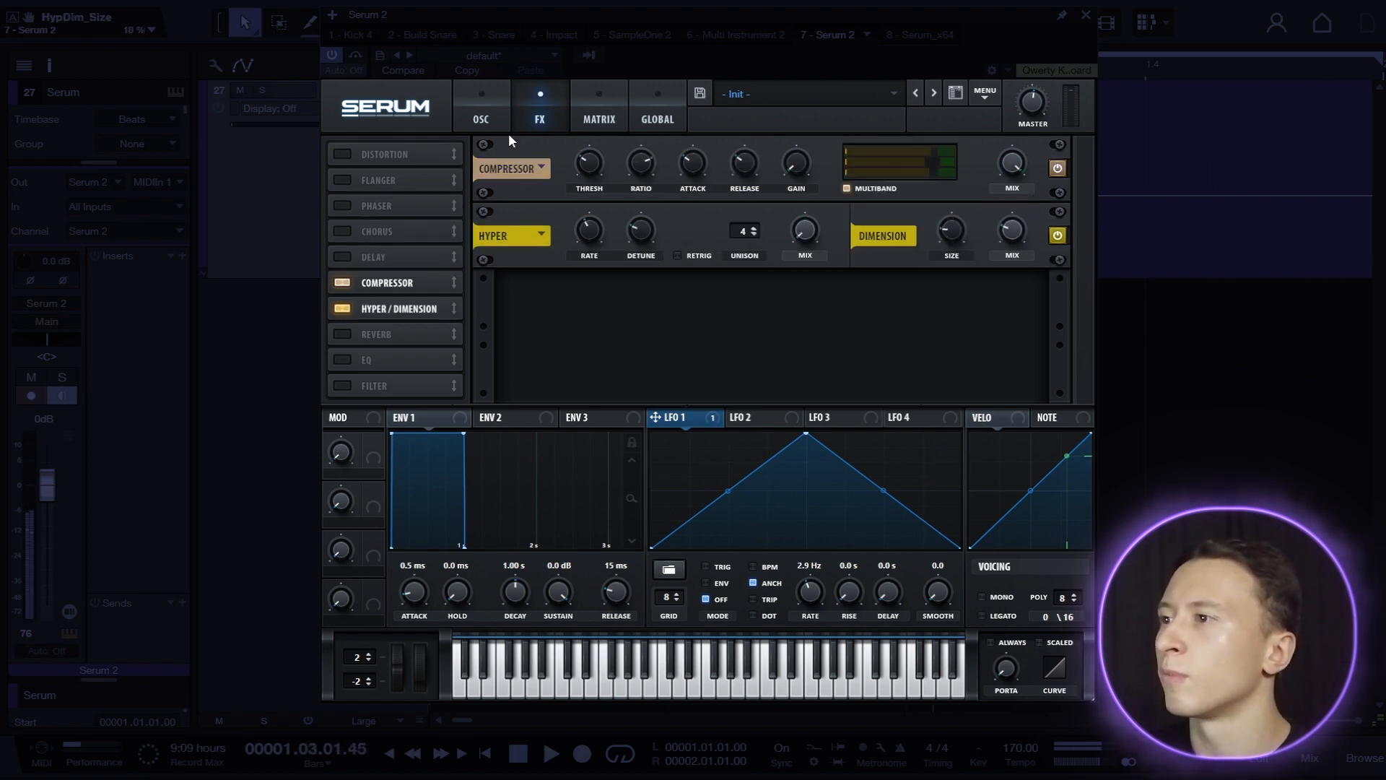
Set the flanger filter's cutoff to 145 Hz and switch the voicing to mono with a raised portamento time.
click(492, 124)
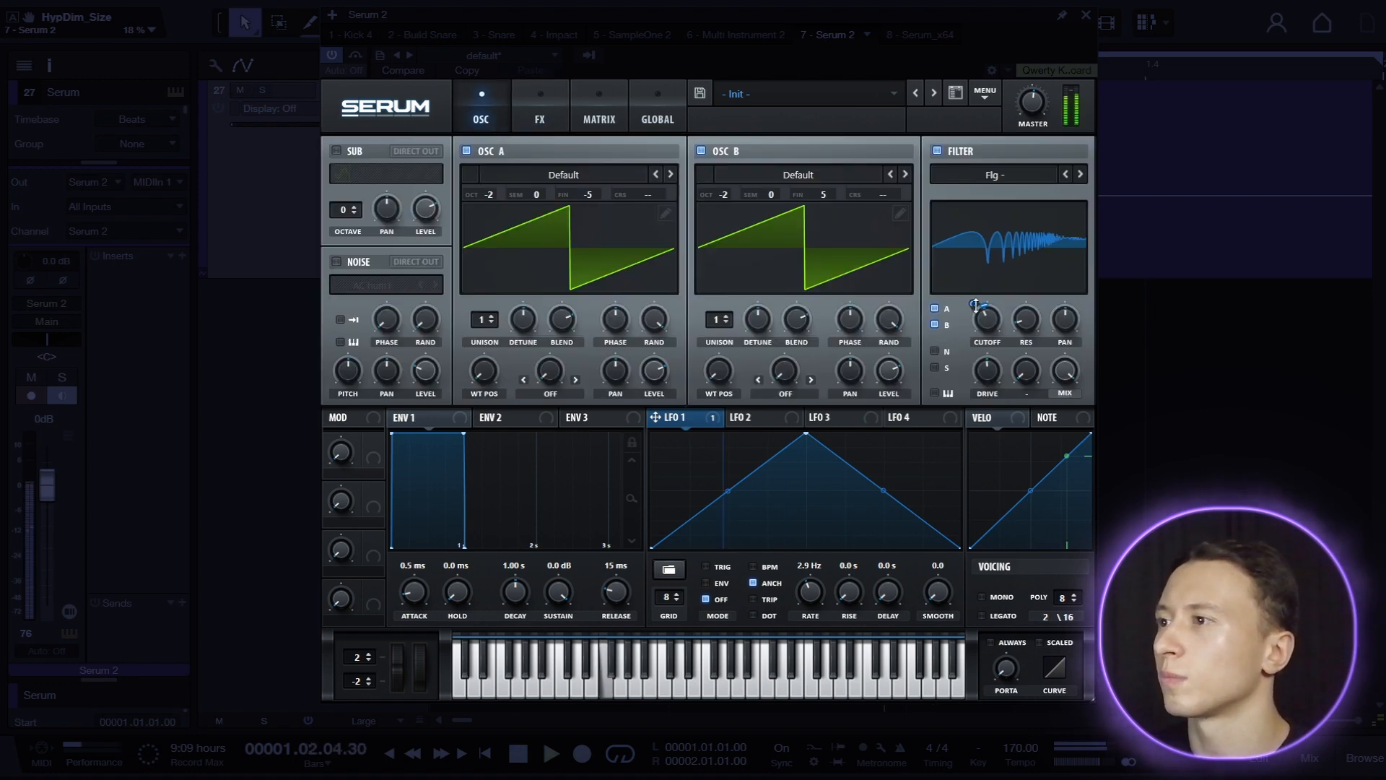
mouse_move(992, 333)
mouse_down()
mouse_move(1010, 297)
mouse_move(995, 337)
mouse_up()
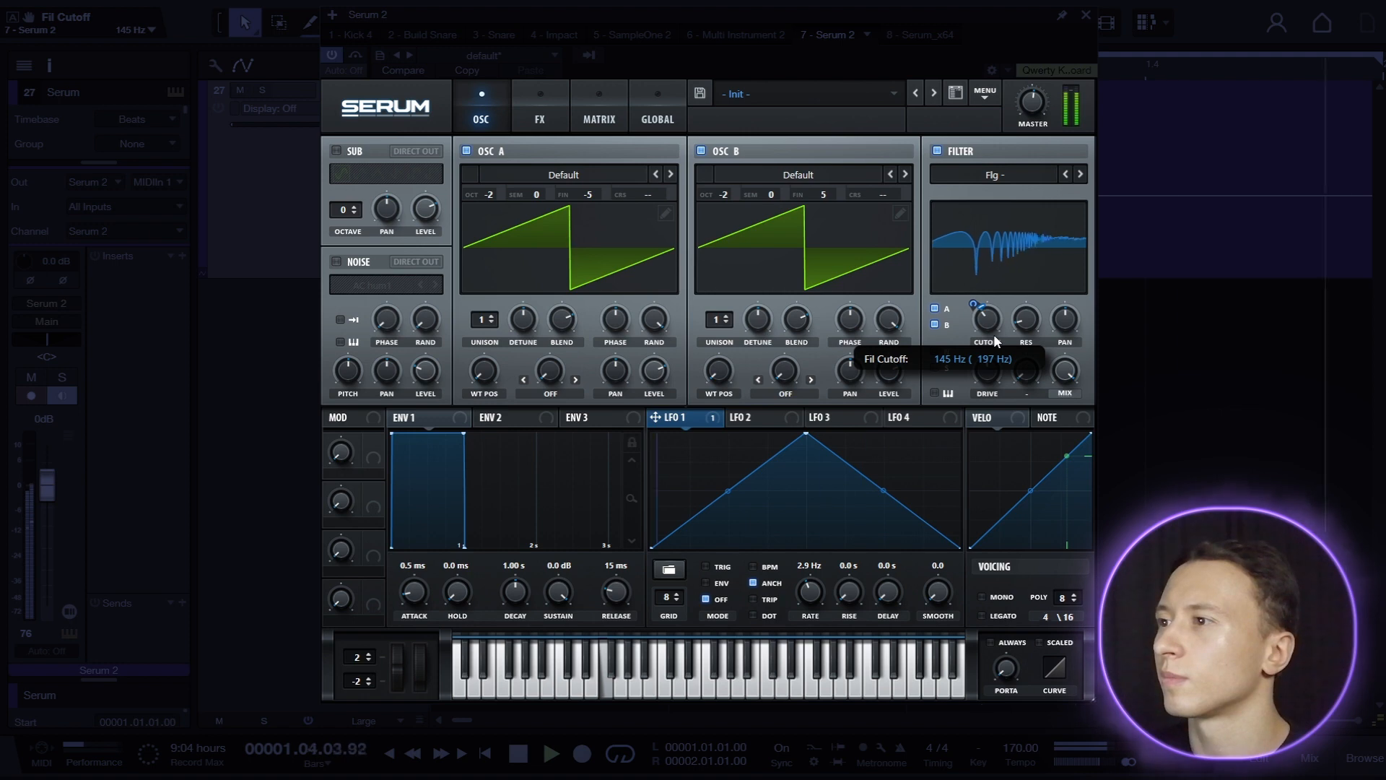
click(1000, 598)
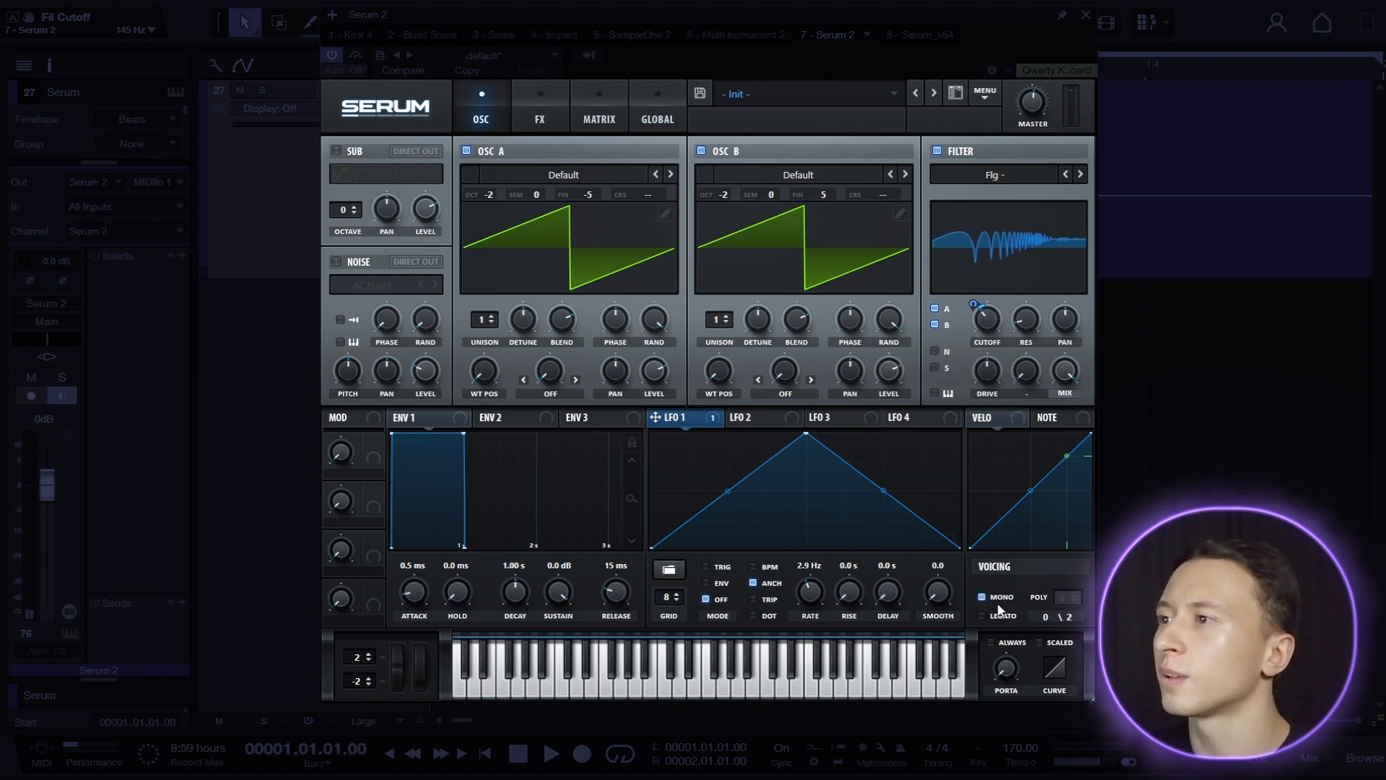
drag(1006, 664, 1006, 654)
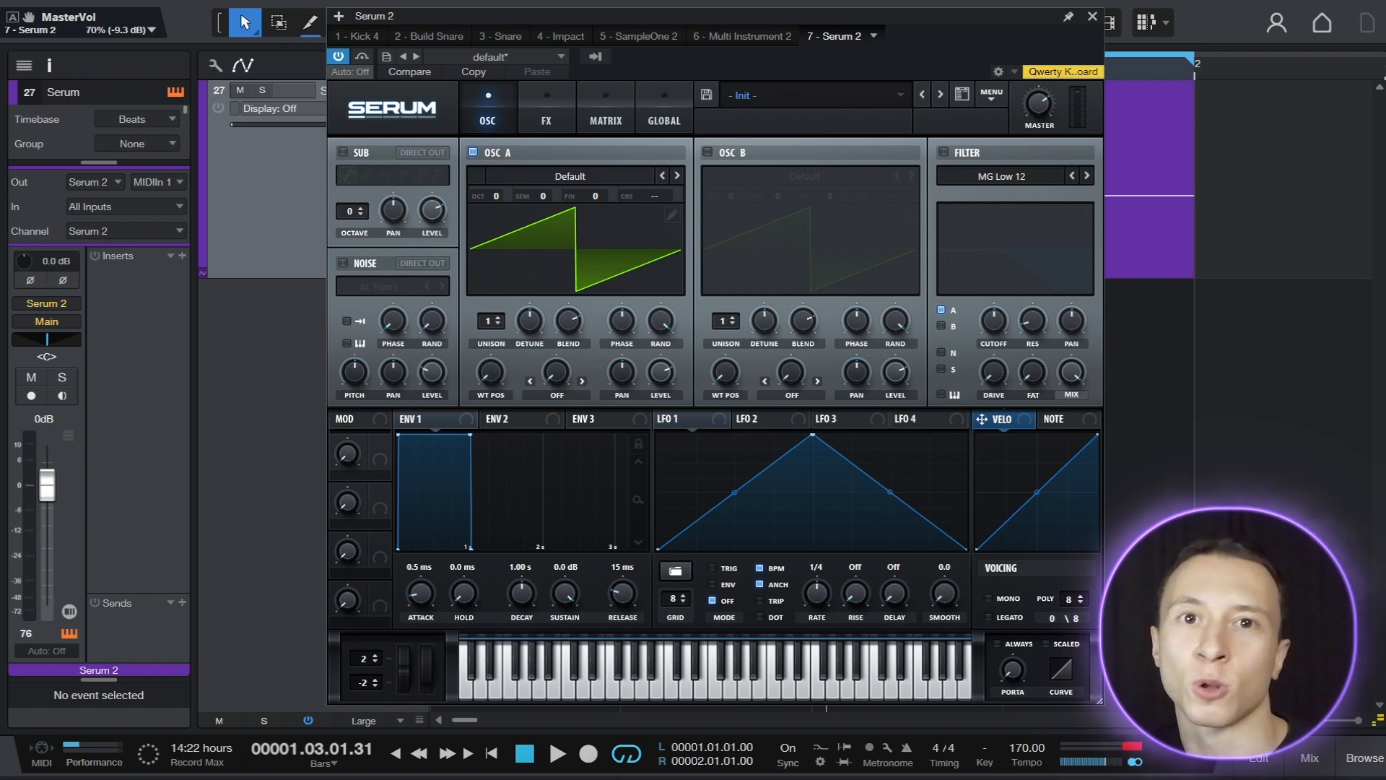
On a fresh Init patch, set oscillator A to -2 octaves with 16 unison voices.
drag(499, 196, 501, 220)
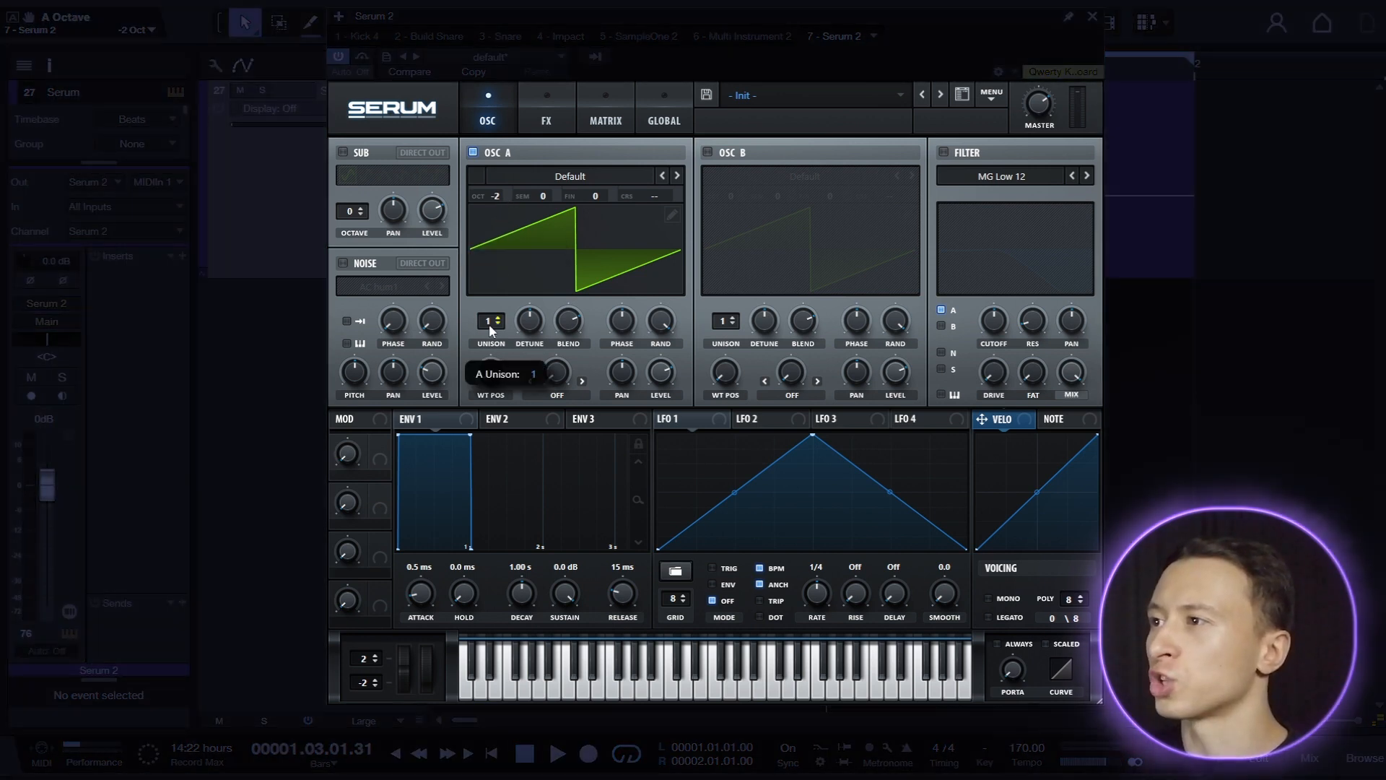
drag(491, 321, 491, 68)
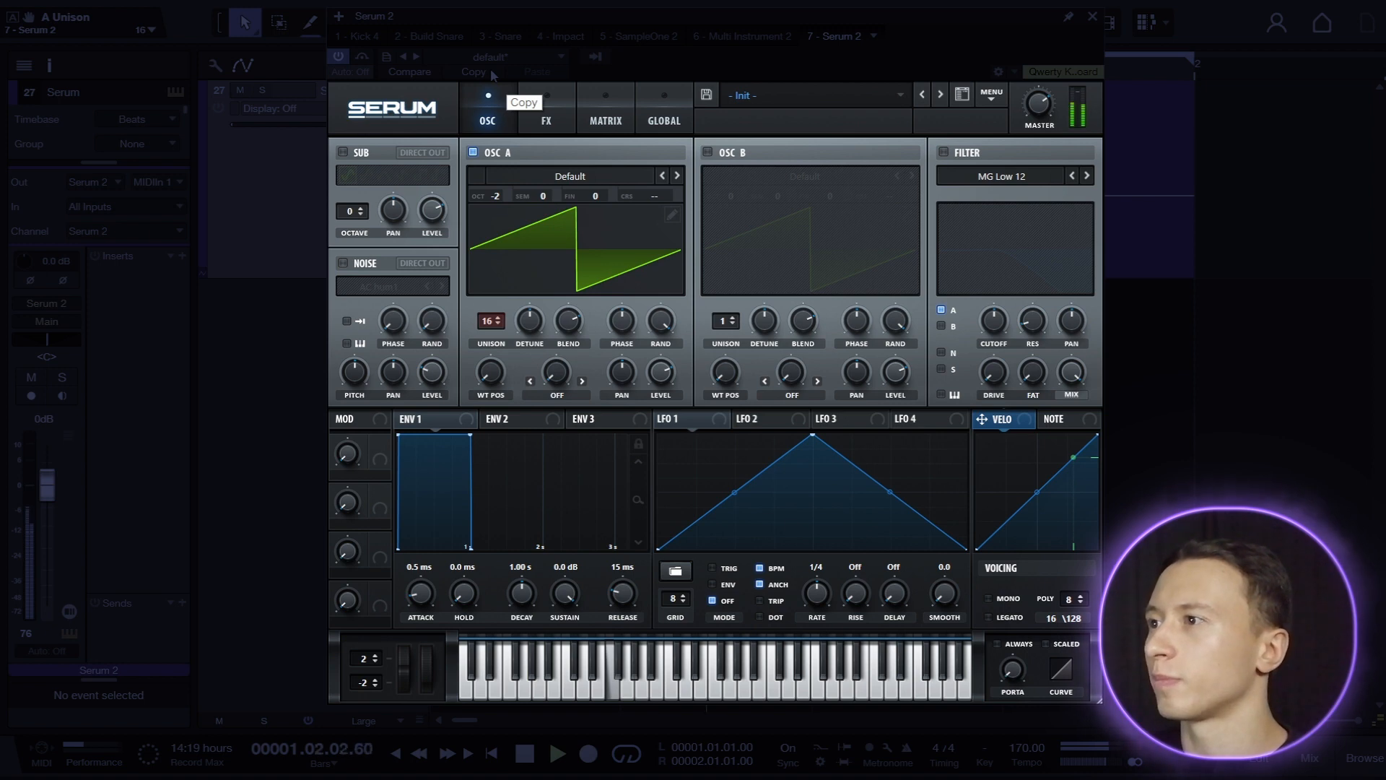
Enable the filter as the Reverb type, with the cutoff at 22050 Hz and the drive at 54%.
click(944, 152)
click(1002, 176)
mouse_move(1000, 246)
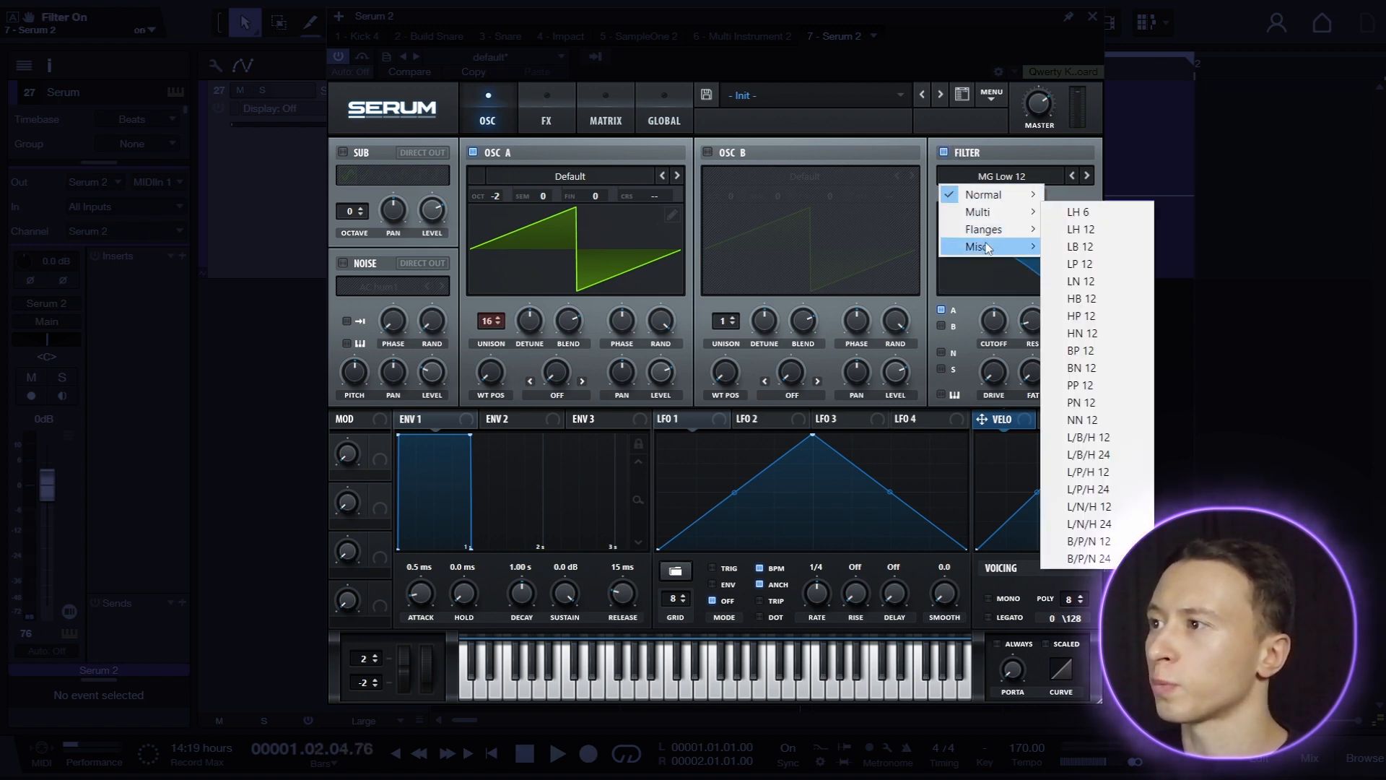
click(1075, 437)
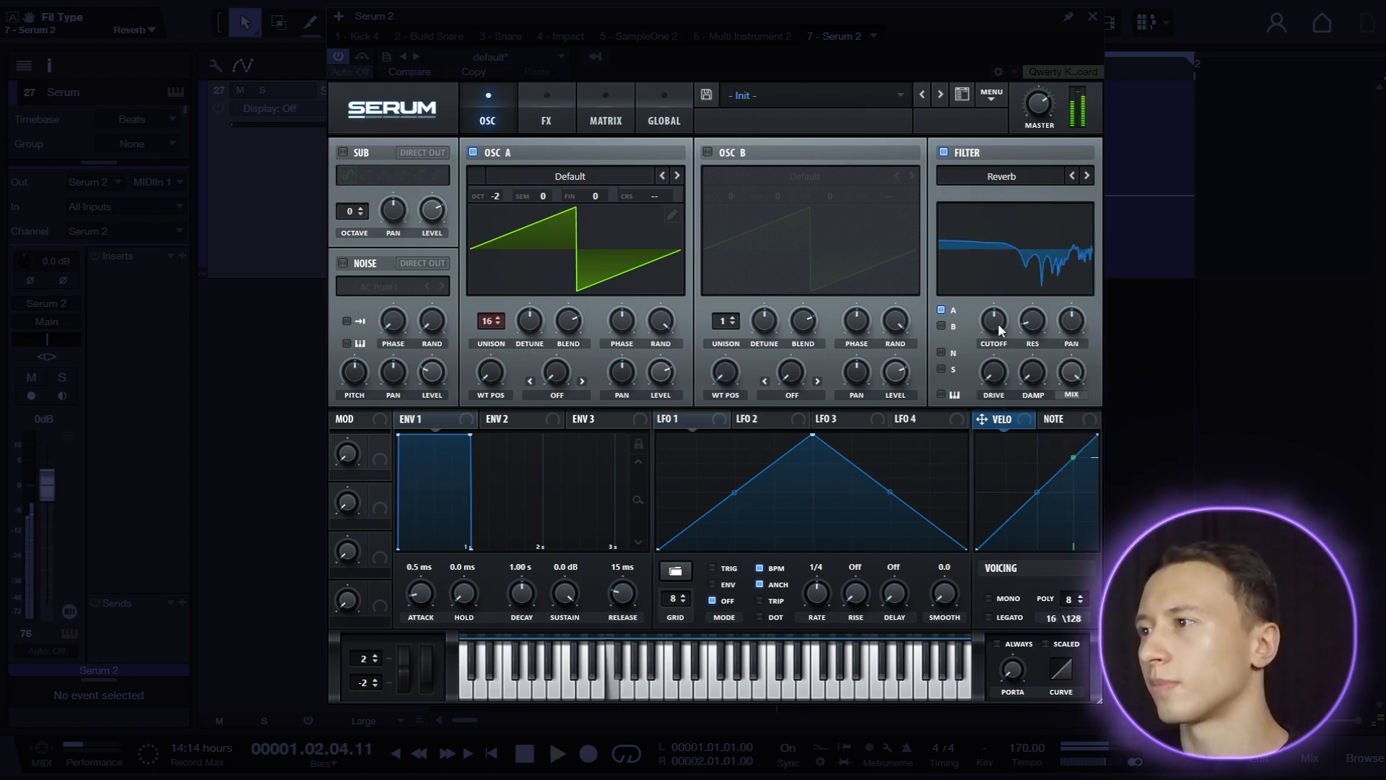
drag(1000, 329, 1054, 262)
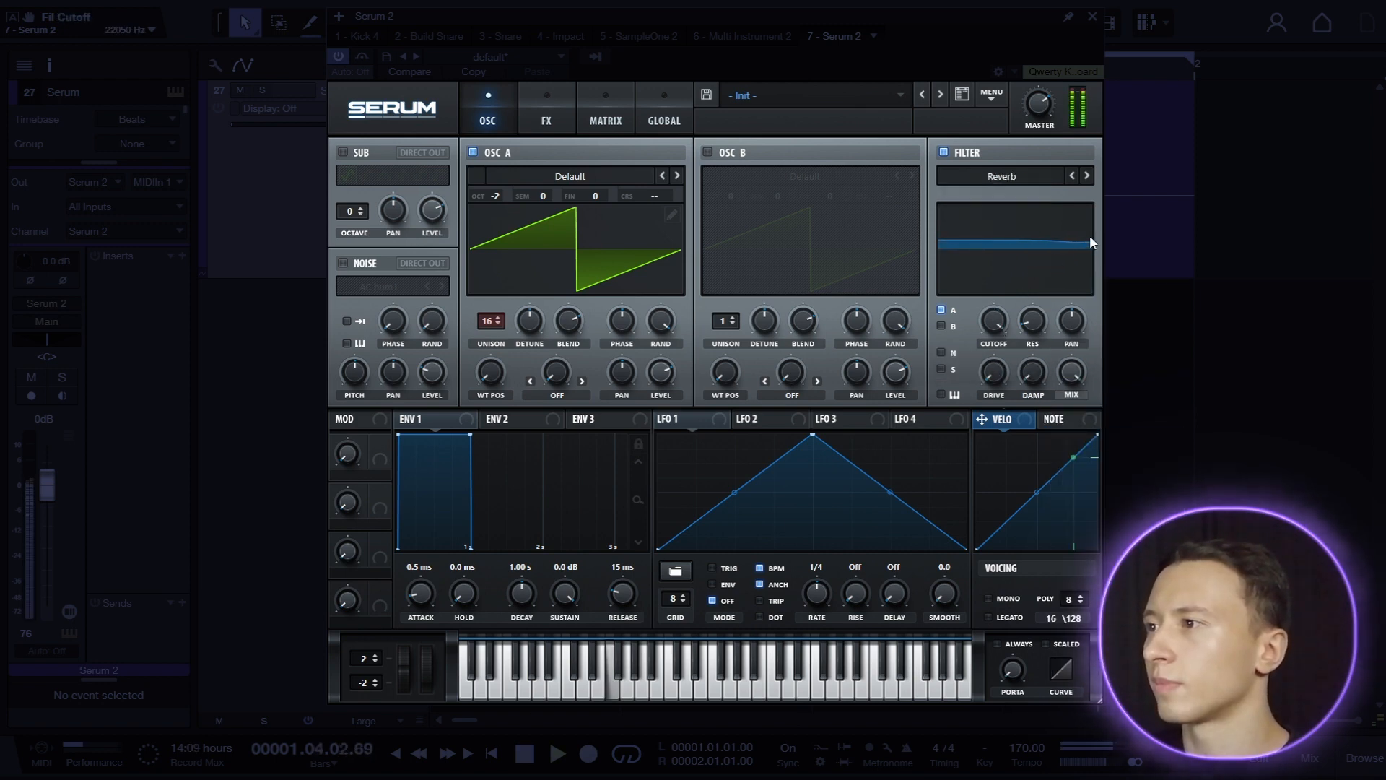
drag(1012, 375, 1025, 316)
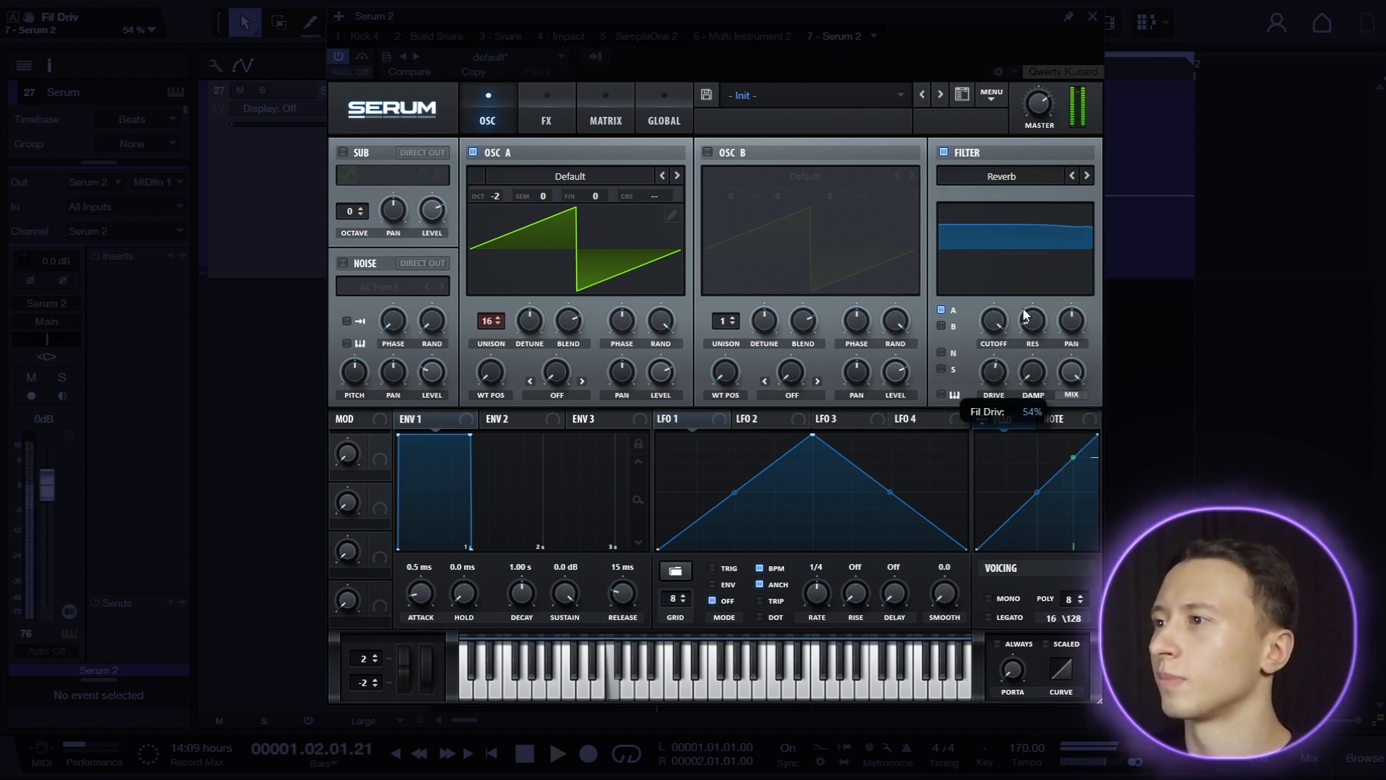
Add a multiband compressor with the threshold at about -13.1 dB and set the master volume to 53%.
click(547, 115)
click(349, 311)
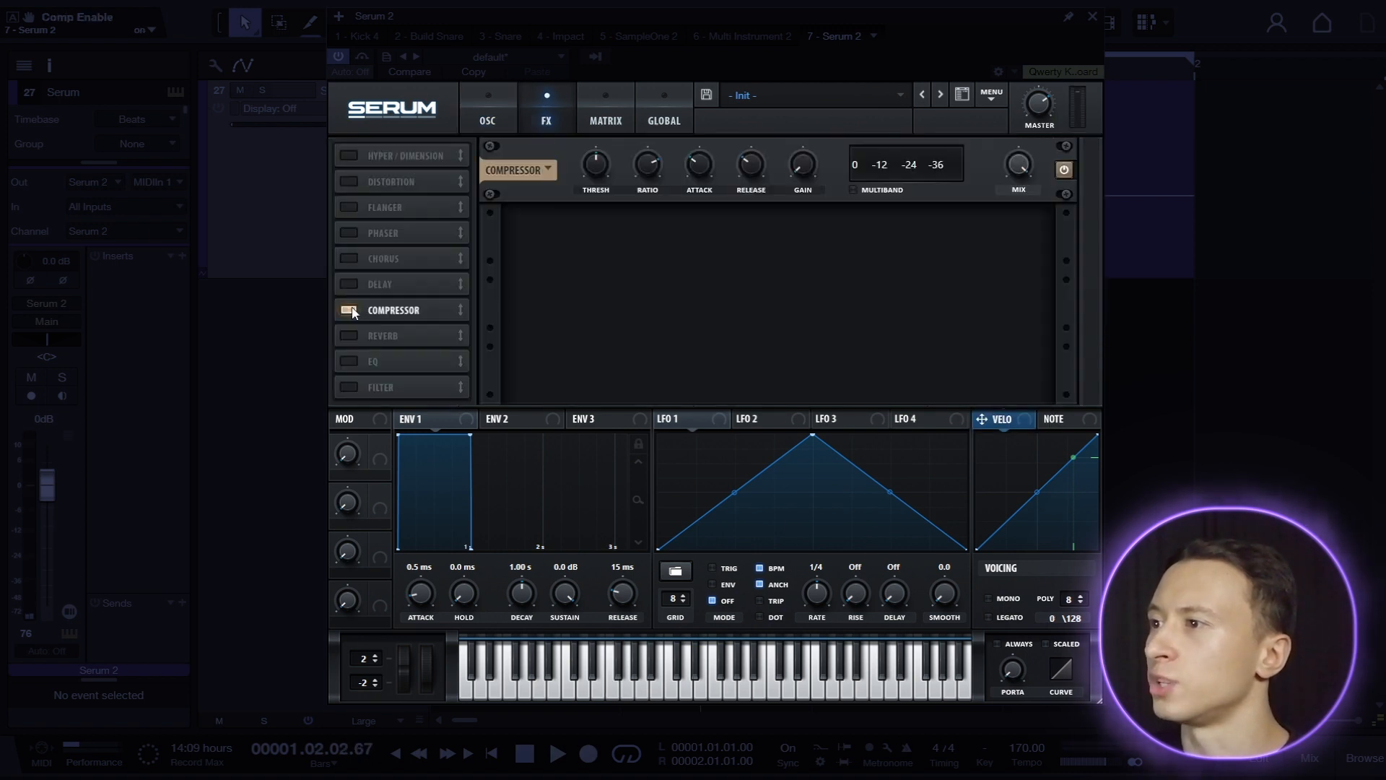
click(855, 189)
drag(596, 160, 592, 172)
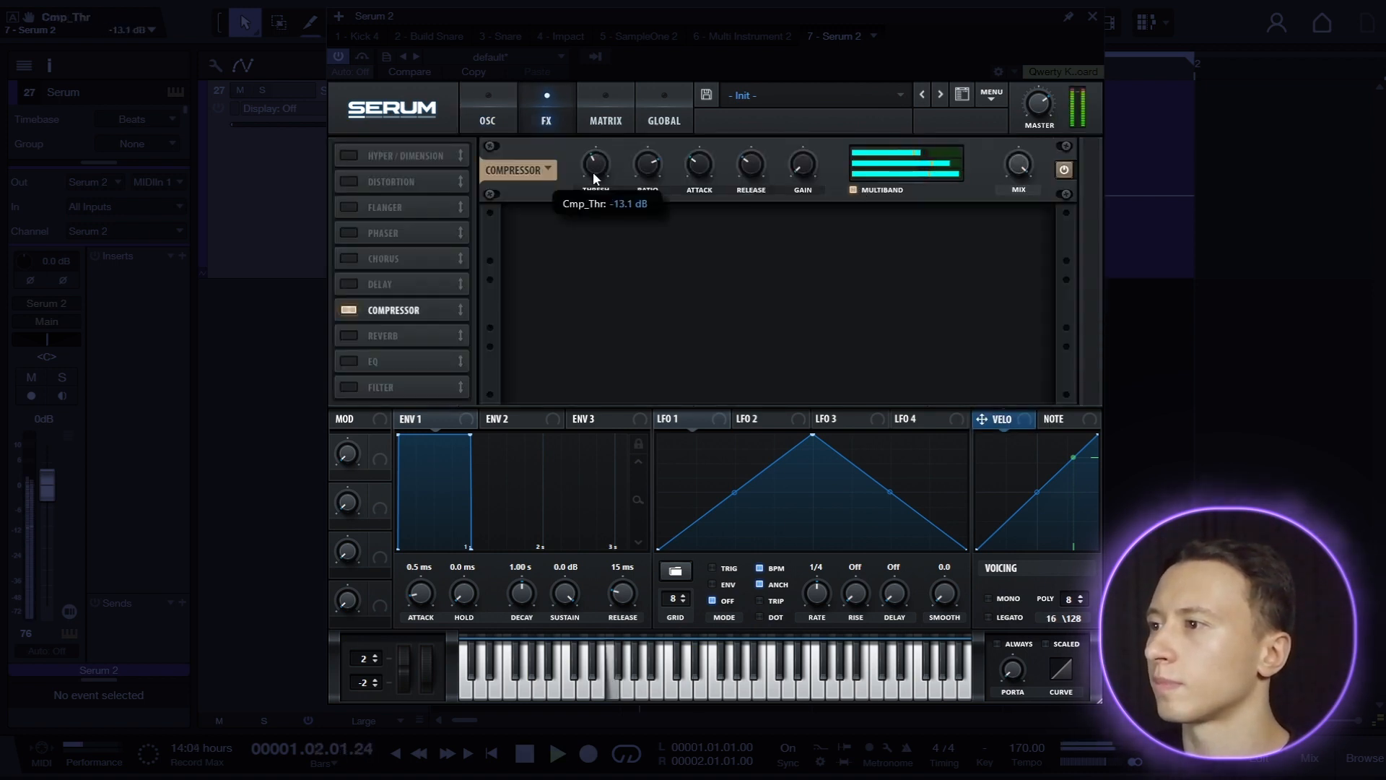
drag(1040, 103, 1039, 108)
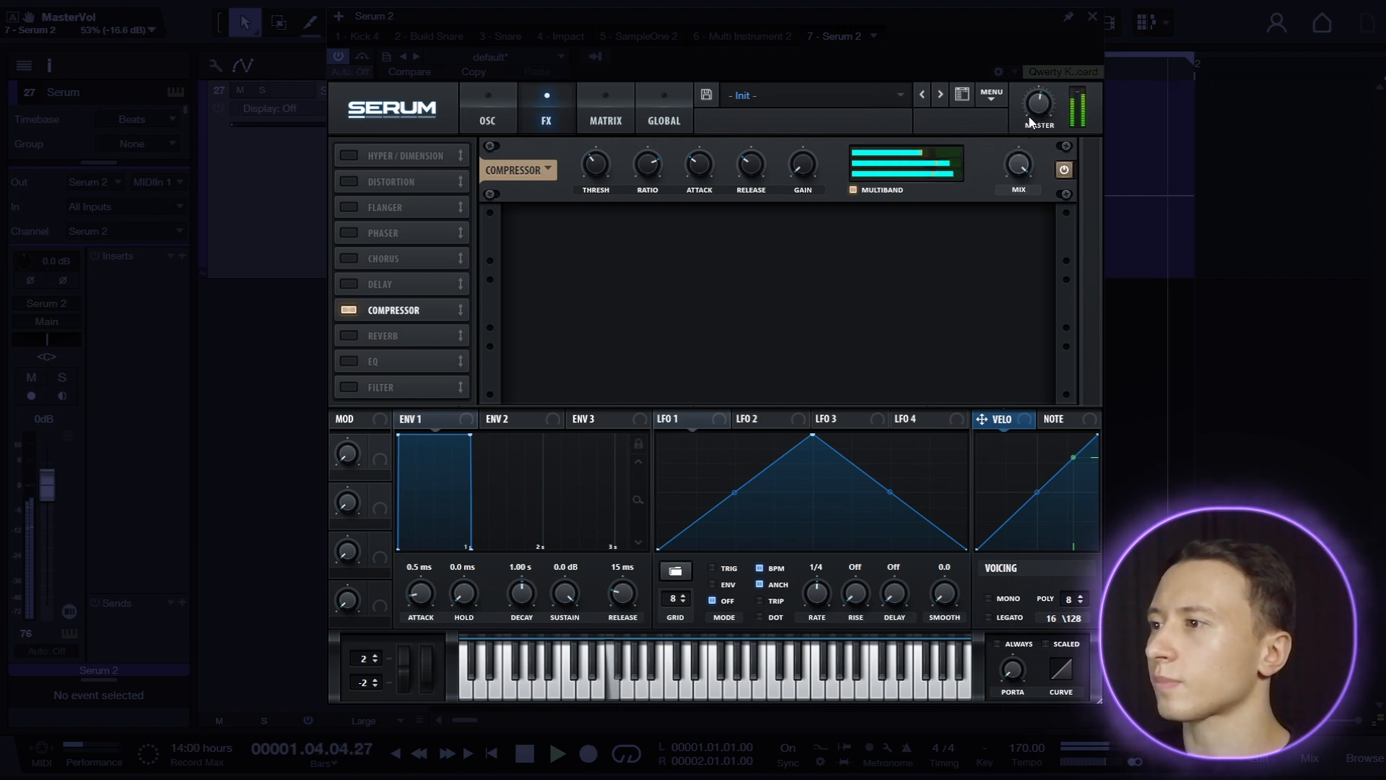
Place an EQ before the compressor with a low-band peak cut and high-band low-pass at 37% Q, and set the master to 55%.
click(389, 361)
drag(394, 361, 404, 310)
click(724, 173)
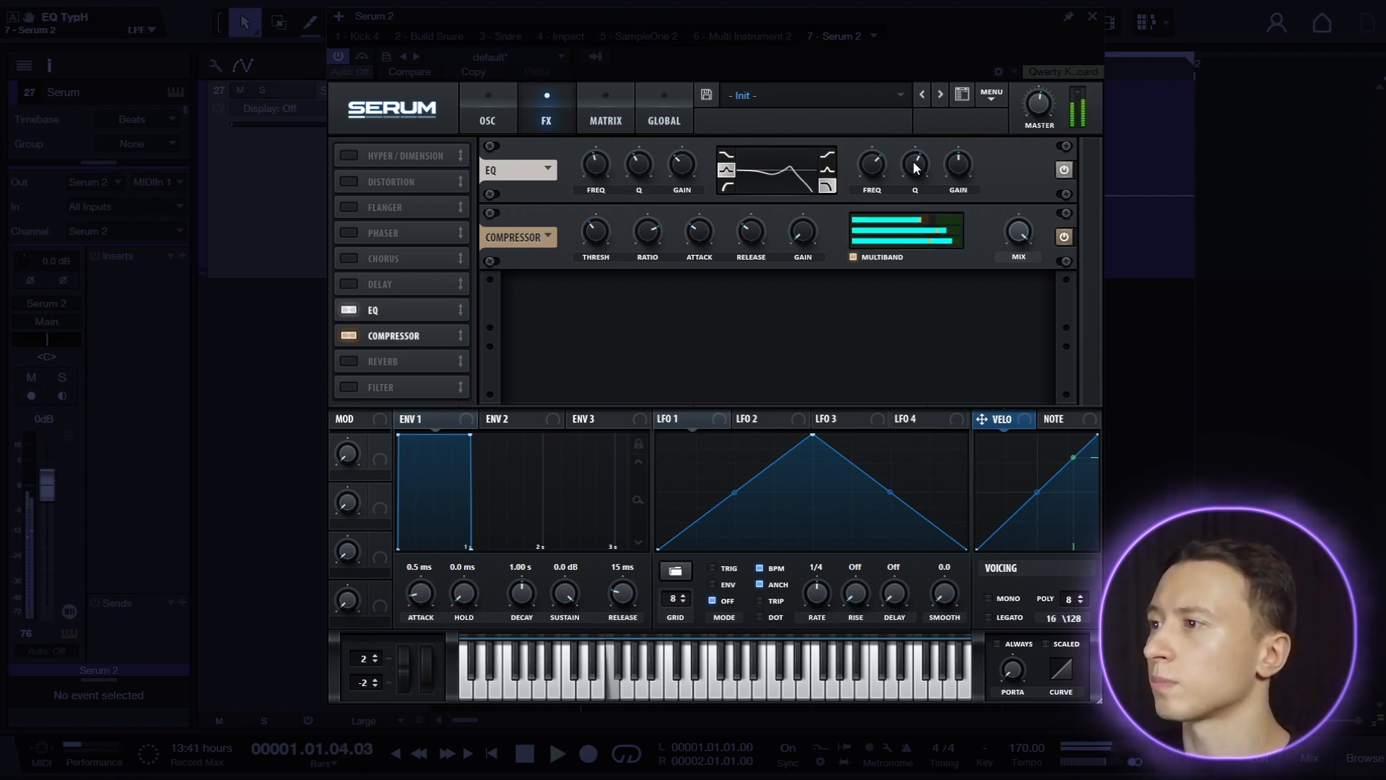
drag(872, 164, 916, 165)
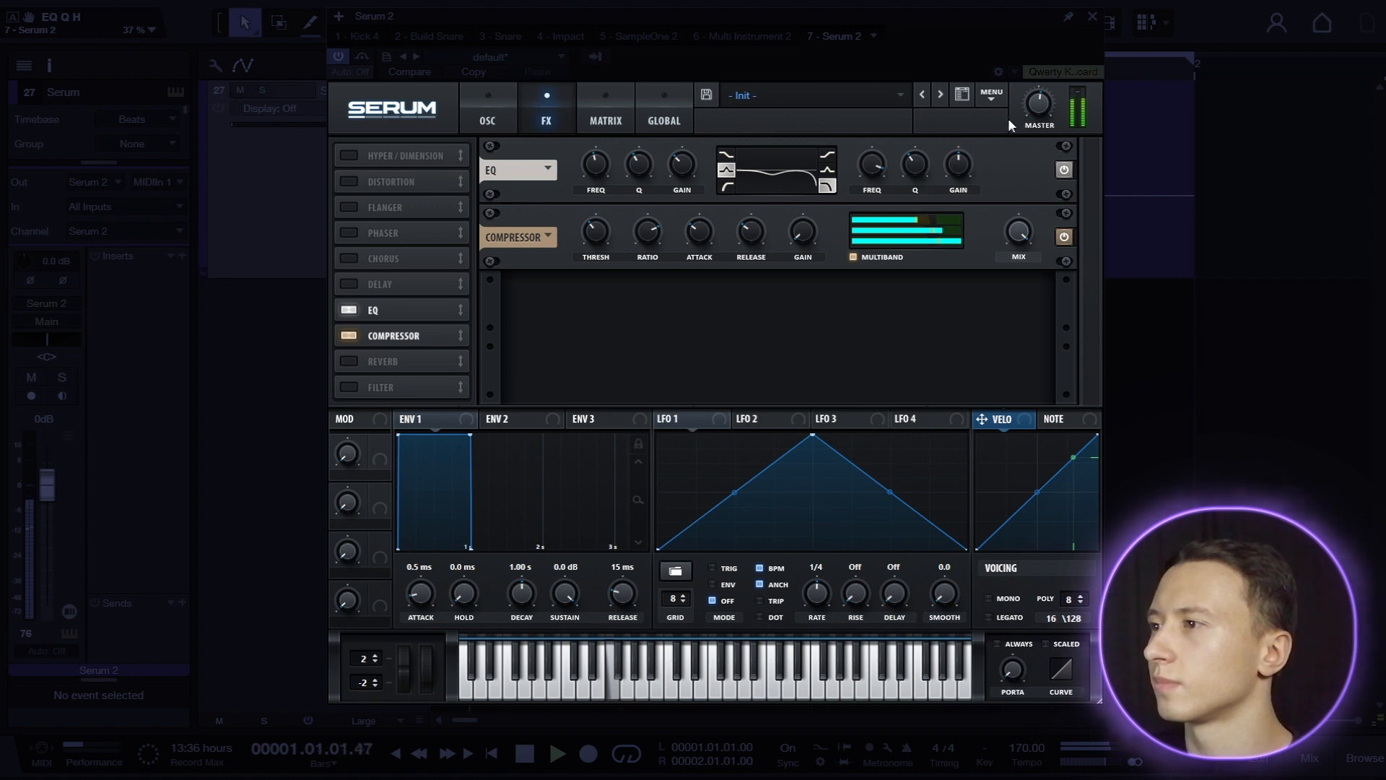
drag(1034, 109, 1035, 108)
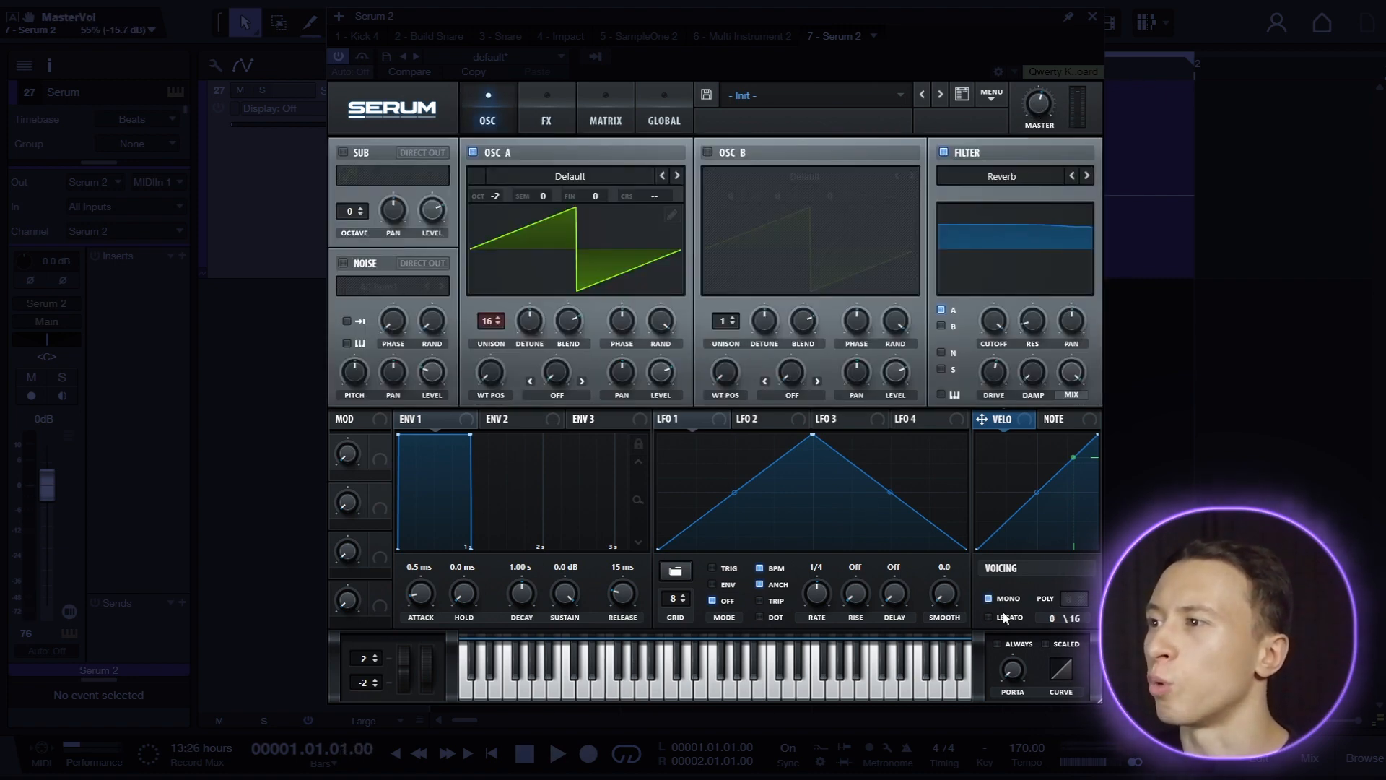
Enable mono and legato voicing with always-on portamento, setting the portamento time to 100 ms.
mouse_move(1014, 641)
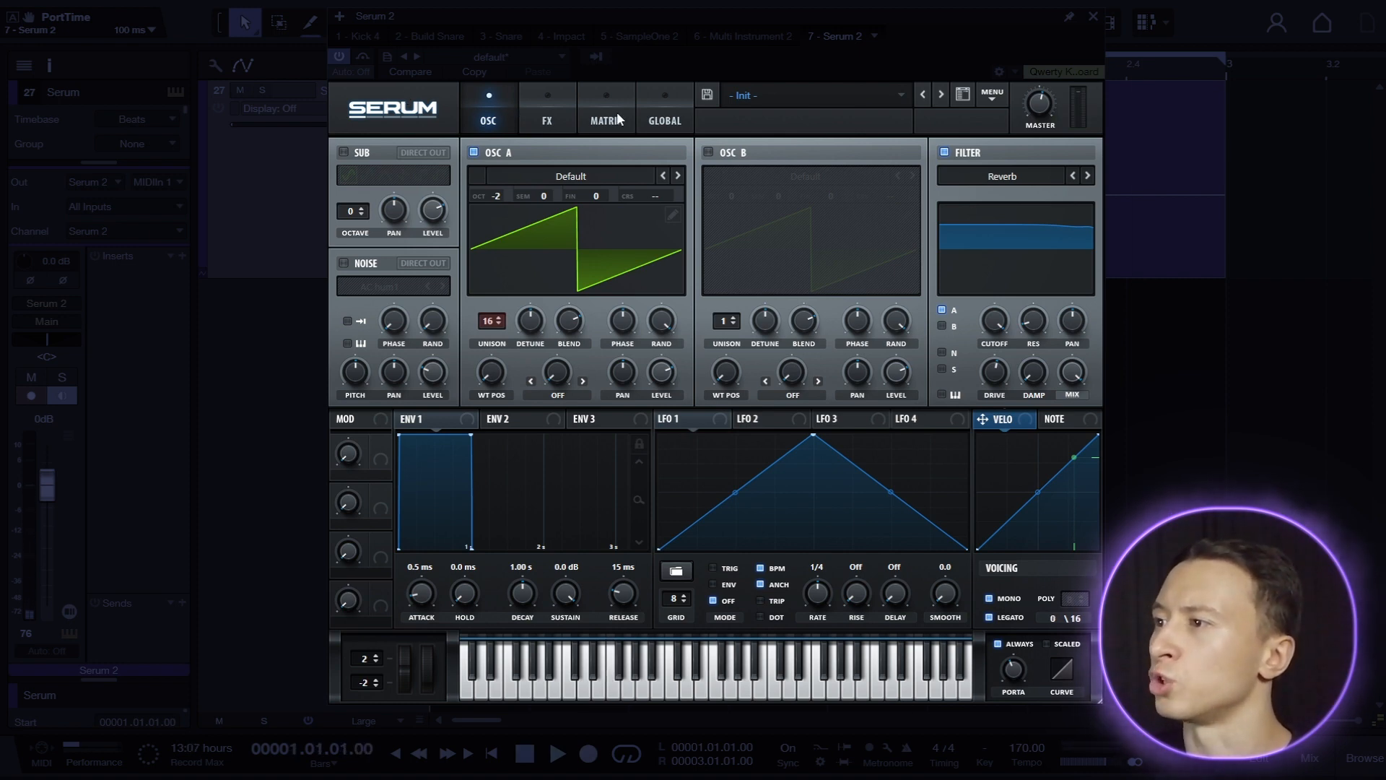
Reduce oscillator A's unison stereo width to 50 in the global settings and return to the oscillator view.
click(648, 116)
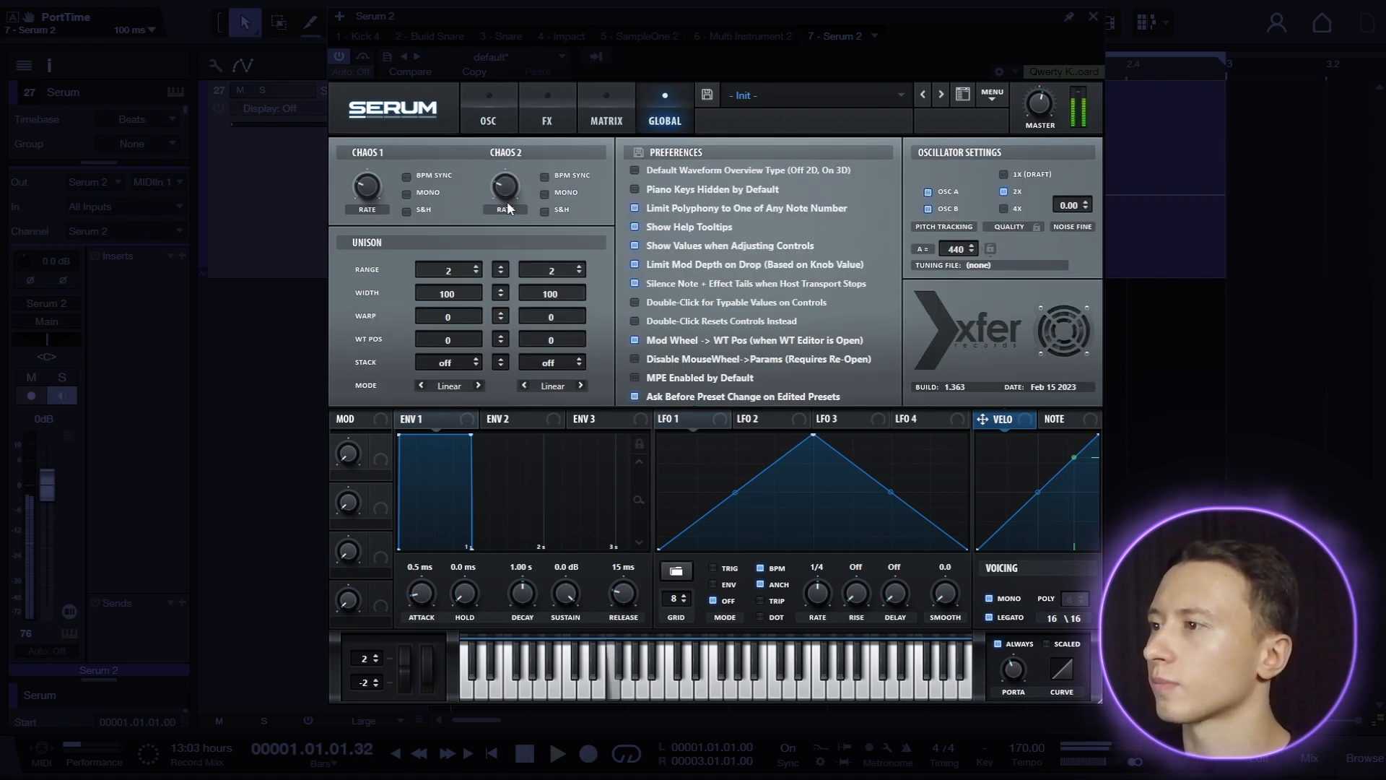
drag(455, 301, 456, 301)
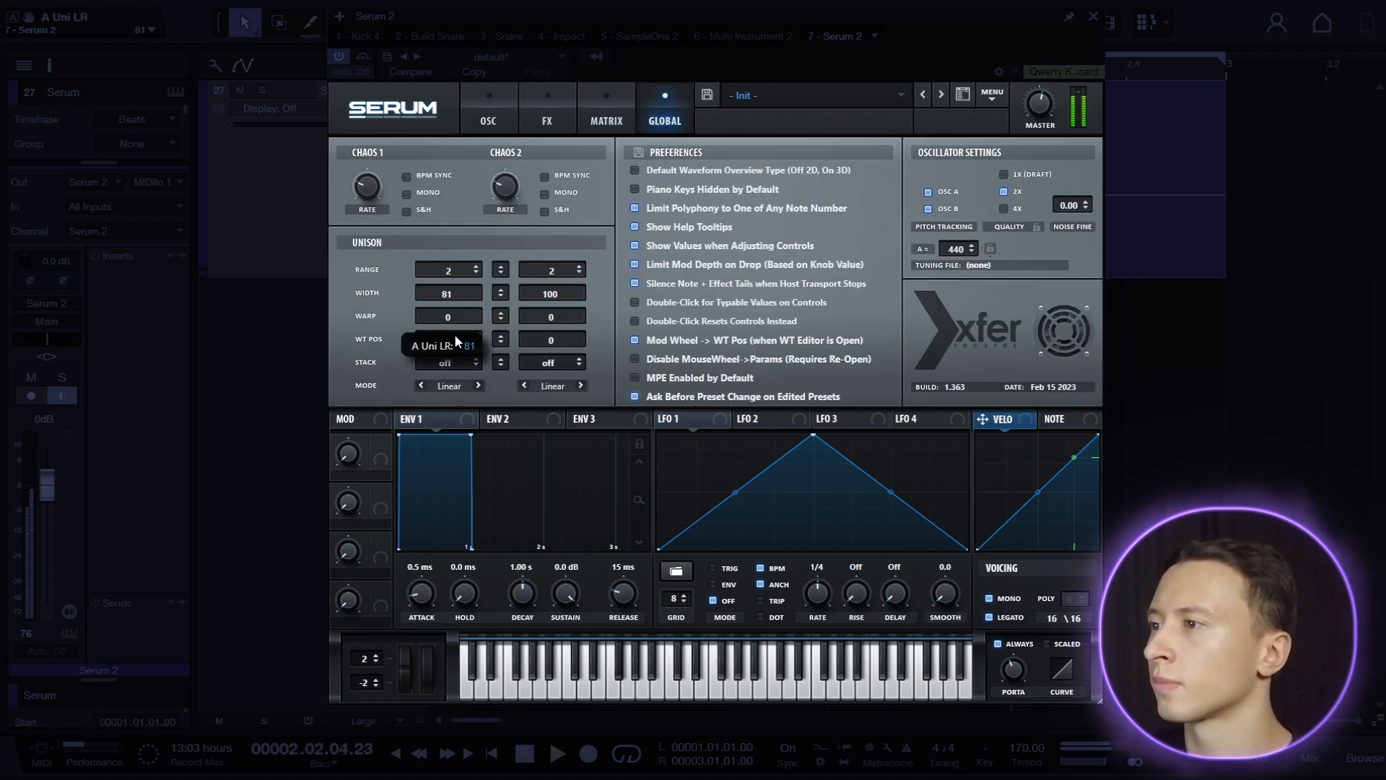
drag(452, 350, 451, 365)
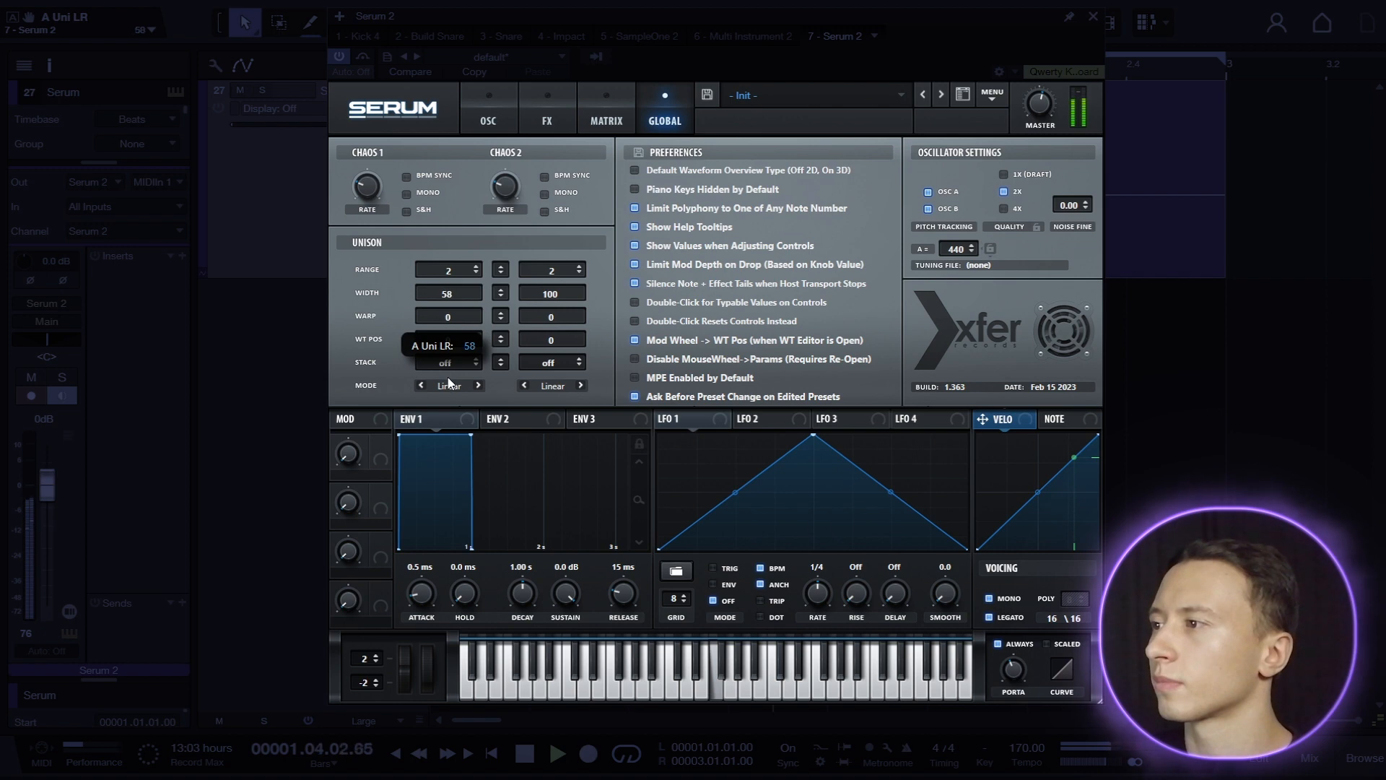
drag(448, 377, 446, 393)
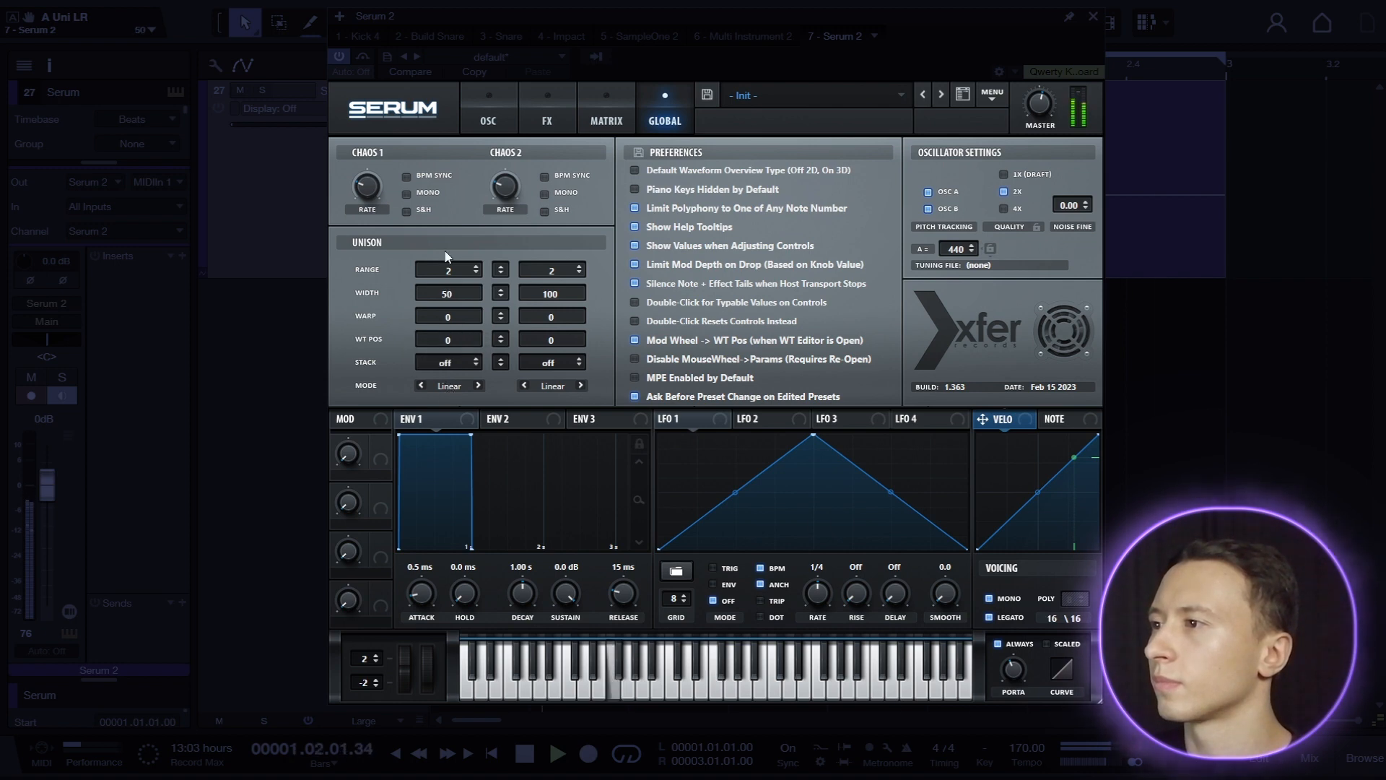
click(488, 124)
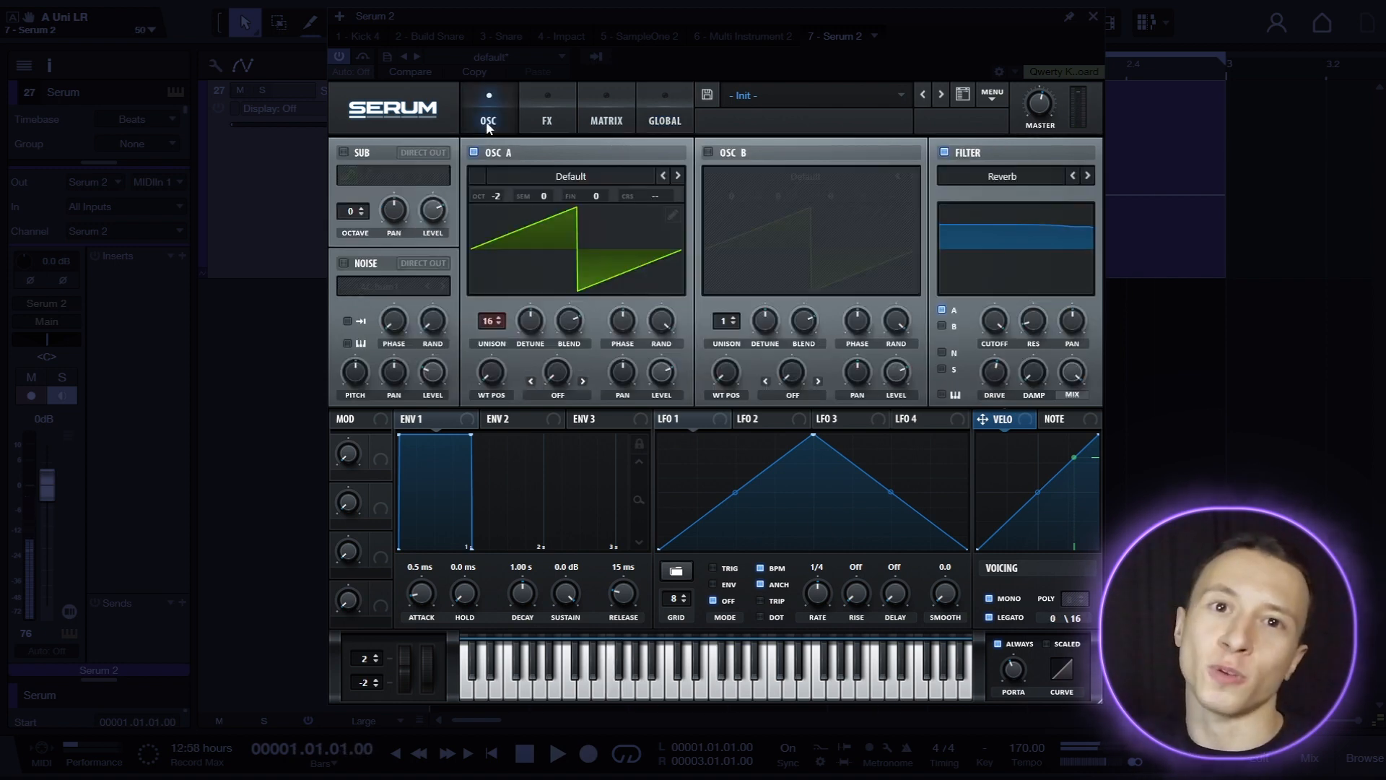